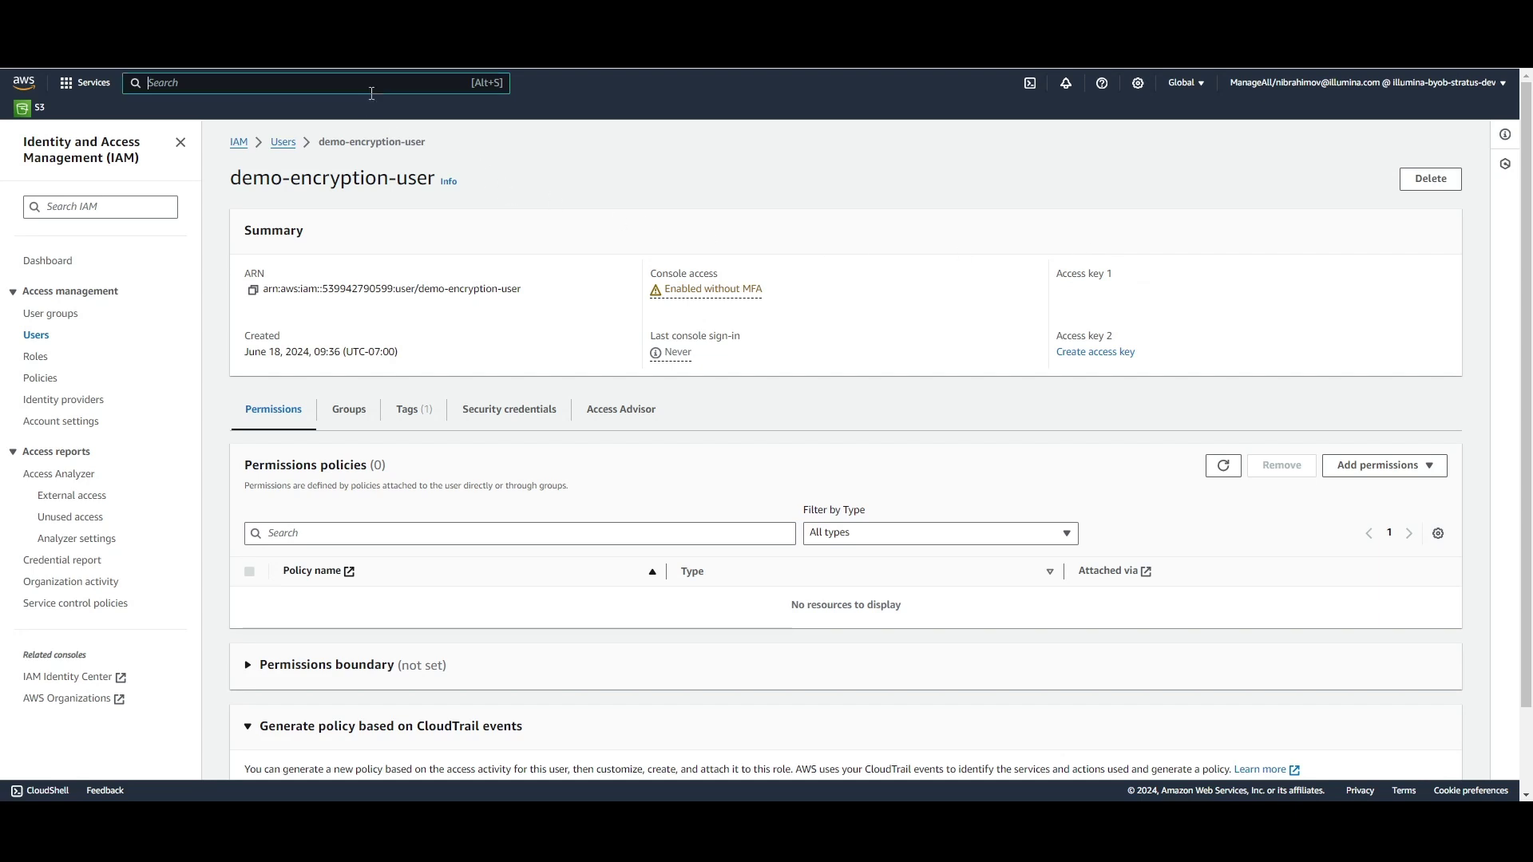
# - Open Key Management Service and configure a new symmetric key for encrypting and decrypting data
pyautogui.write('kms')
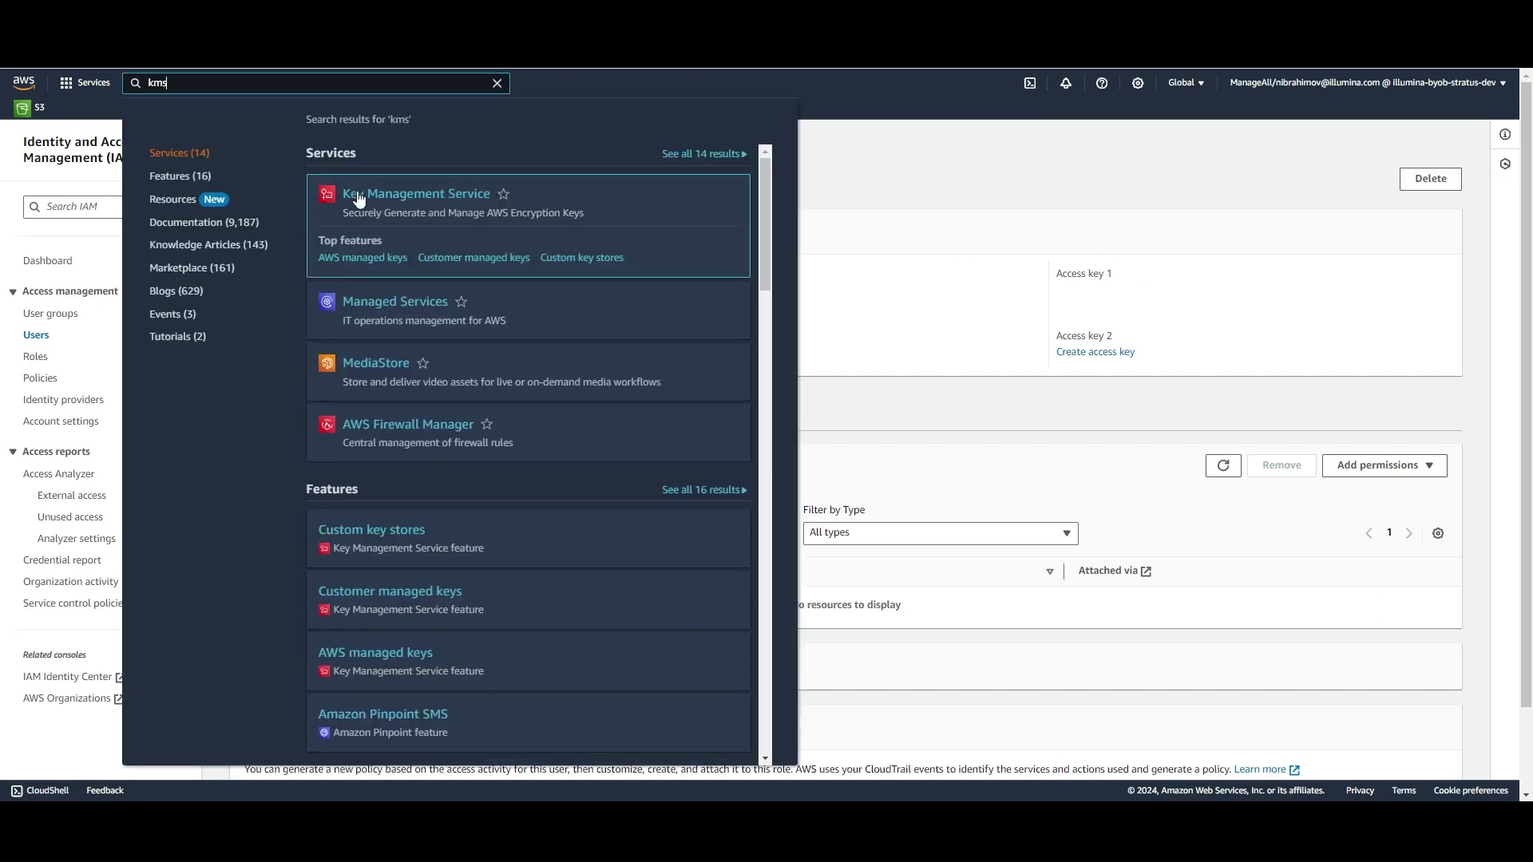
pyautogui.click(358, 199)
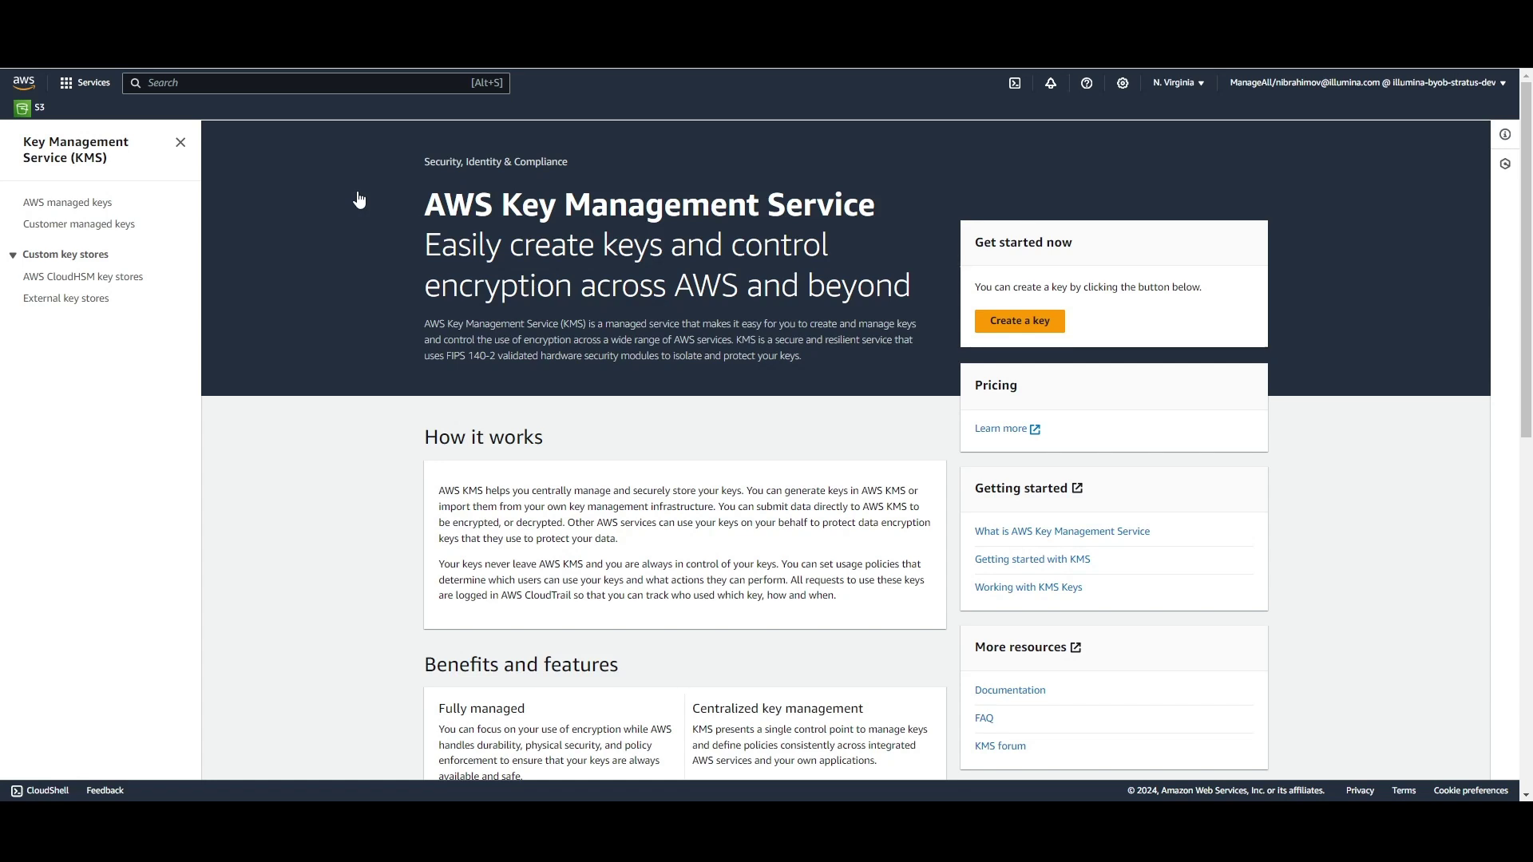
pyautogui.click(1008, 319)
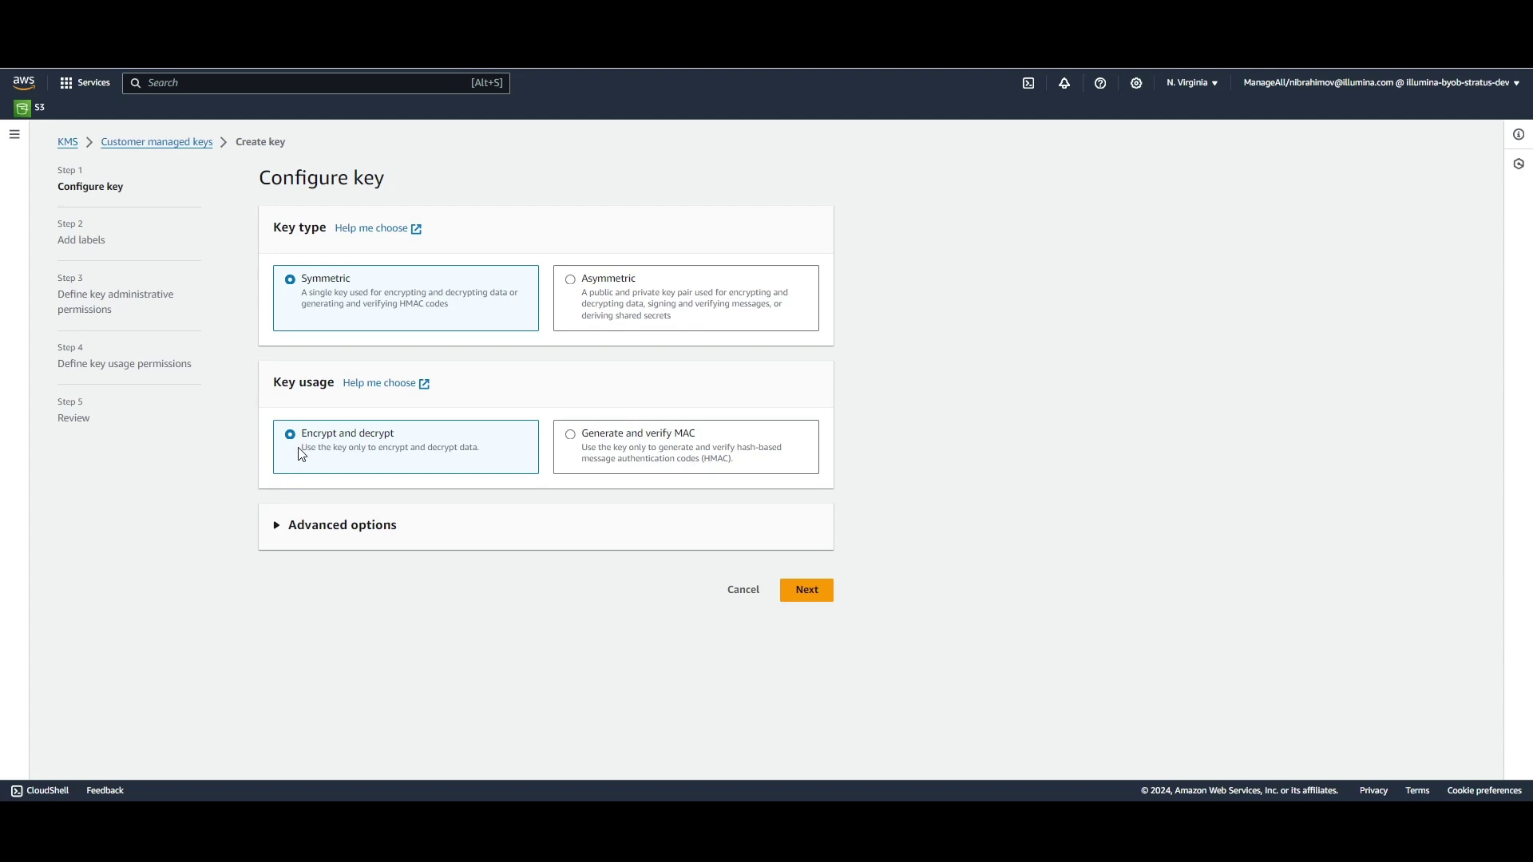
pyautogui.click(814, 594)
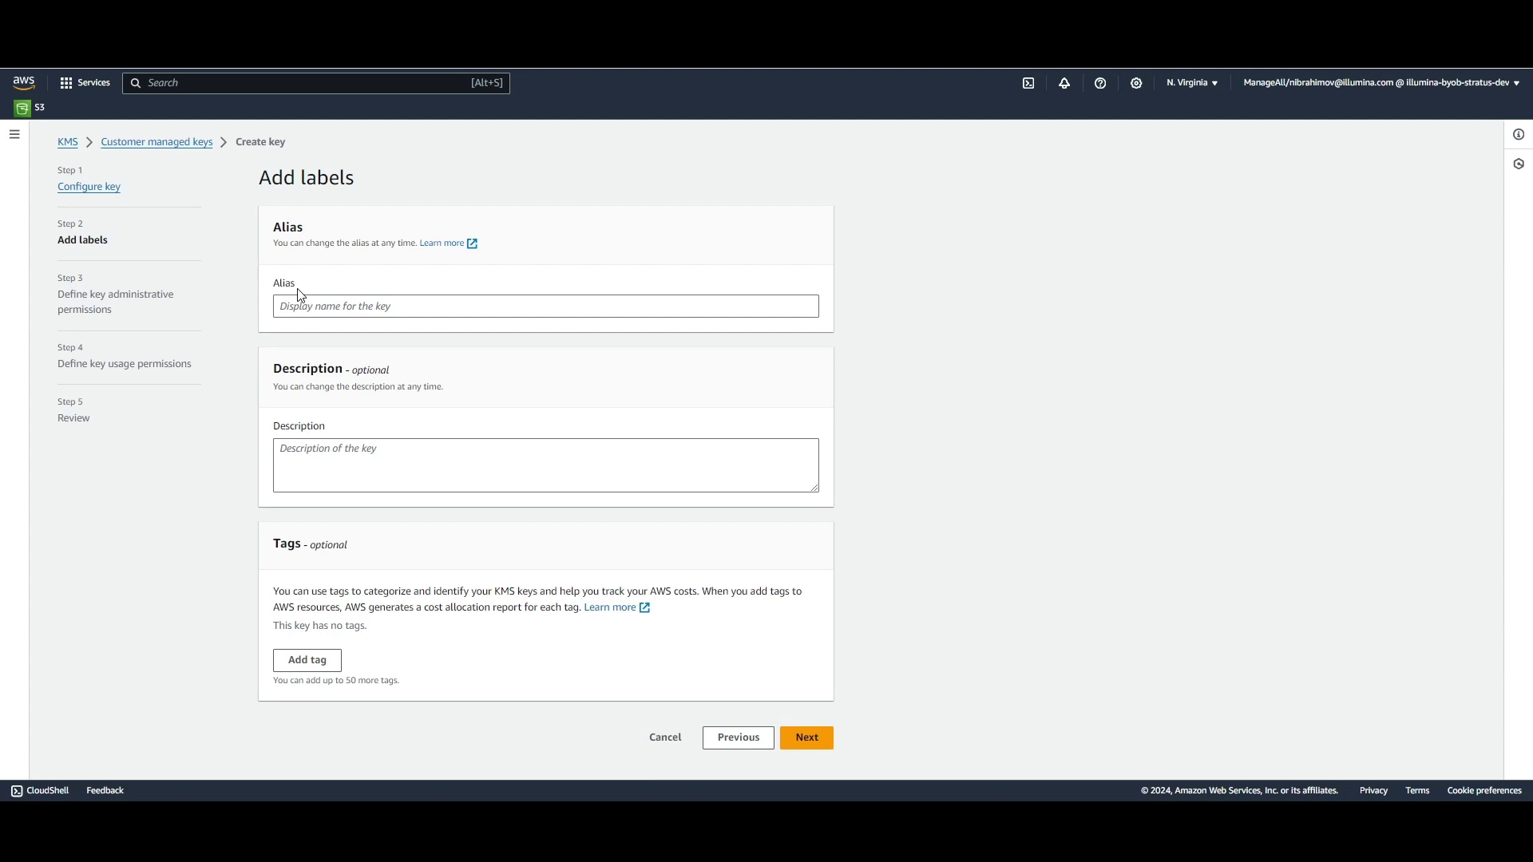
# - Give the new key the alias ica-genomic-data-key and continue to its administrative permissions
pyautogui.click(318, 306)
pyautogui.write('ica-genomic-data-key')
pyautogui.click(814, 735)
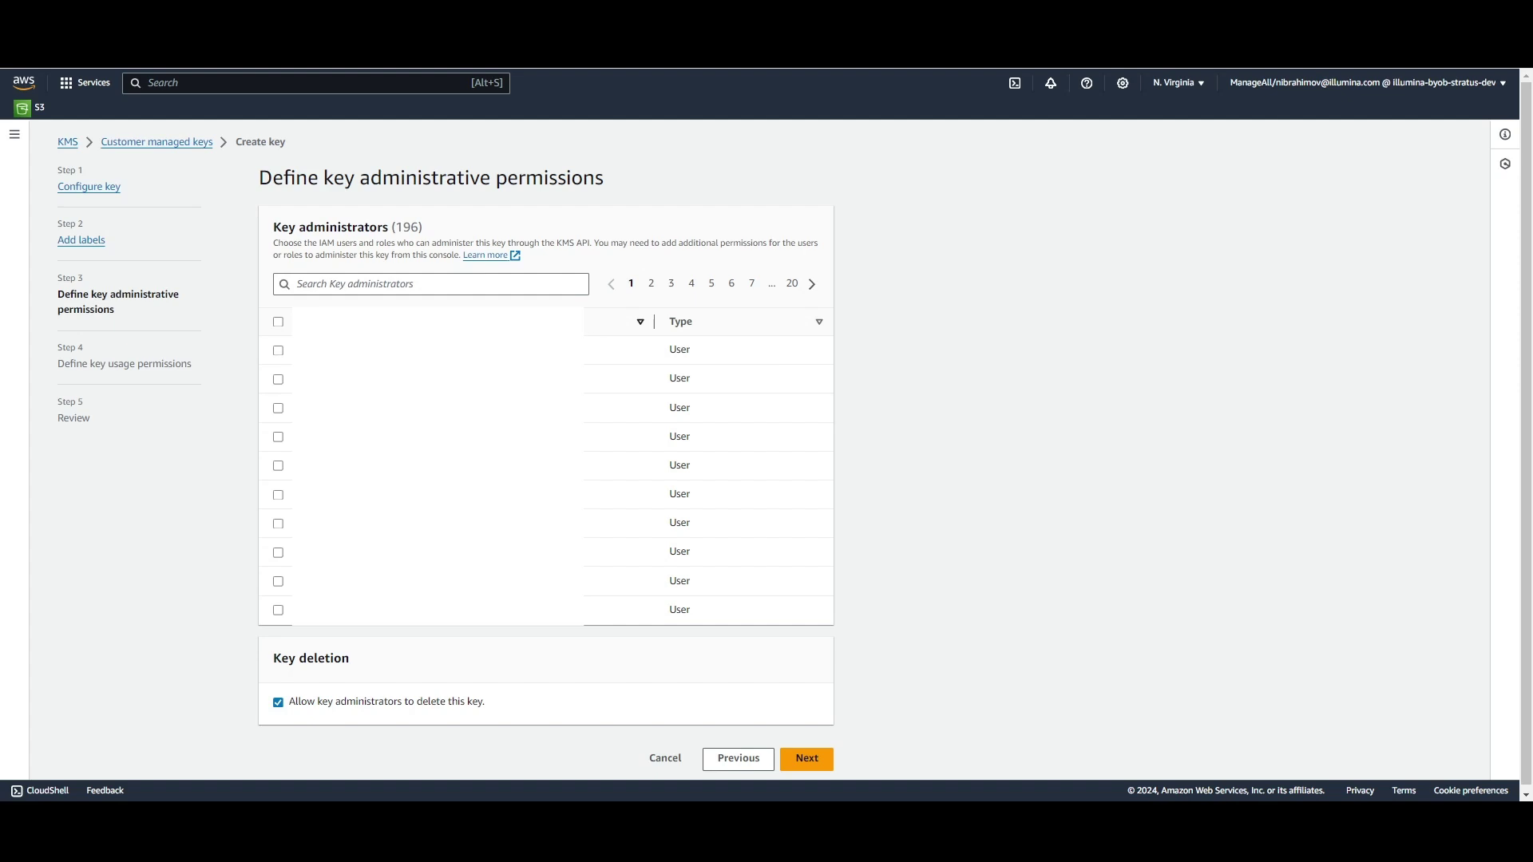
# - Make demo-encryption-user the key administrator and disallow key administrators from deleting the key
pyautogui.click(496, 286)
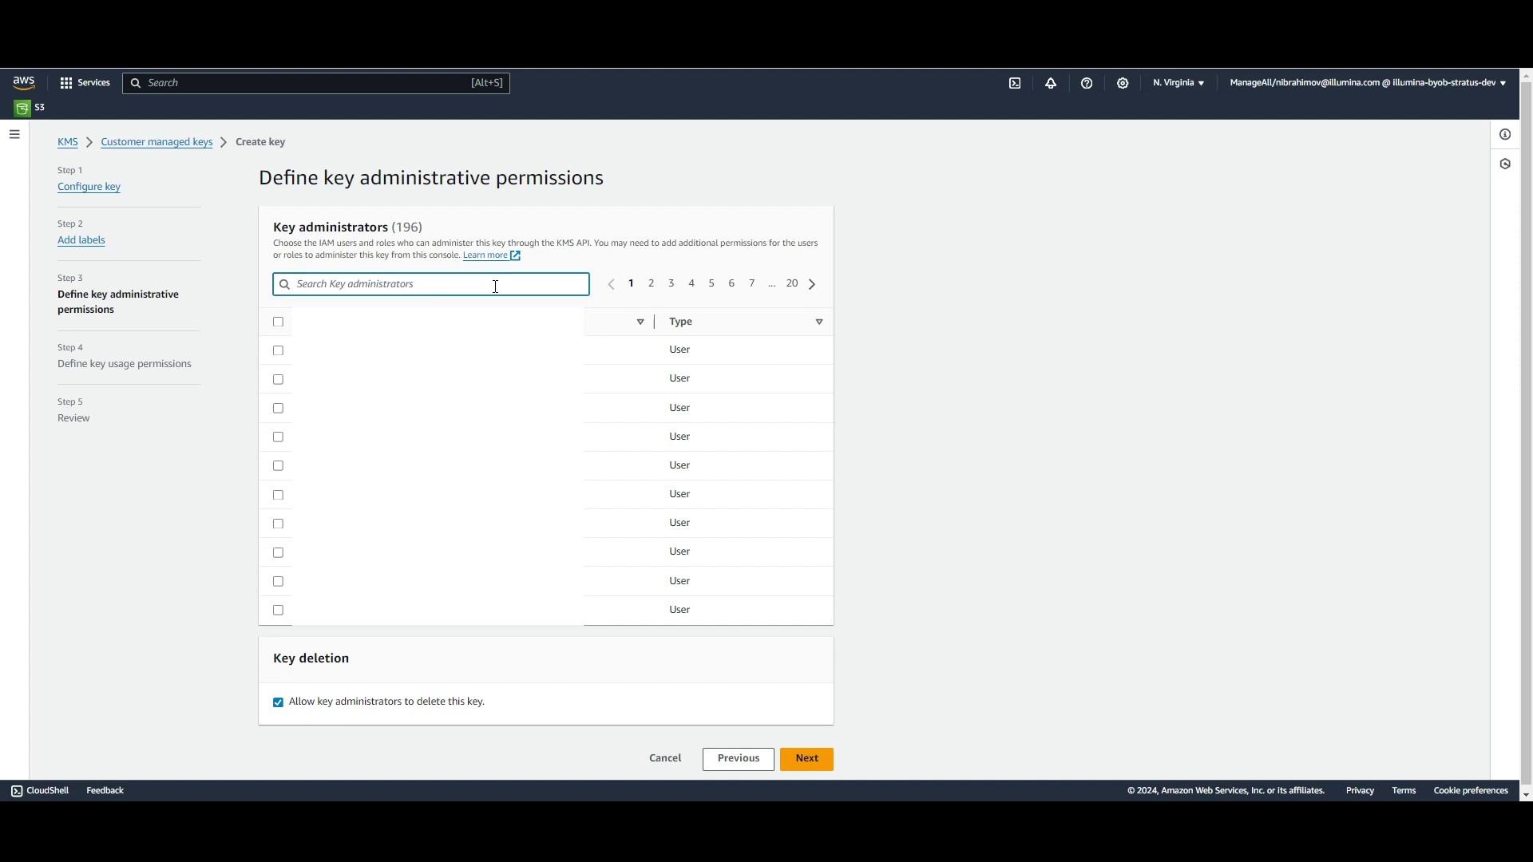
pyautogui.write('demo-encry')
pyautogui.click(279, 350)
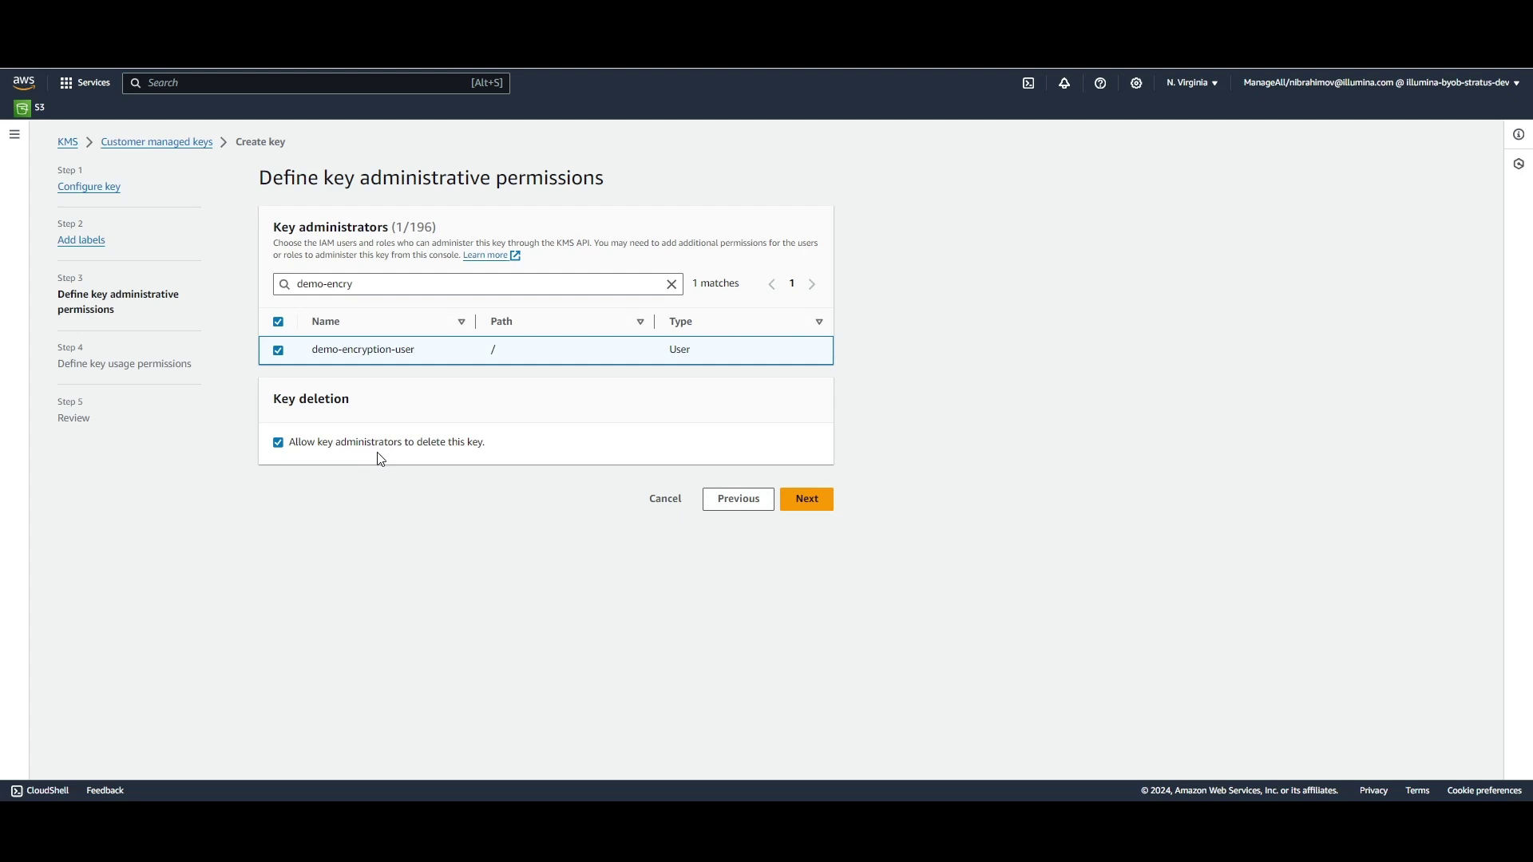
pyautogui.click(278, 443)
pyautogui.click(806, 500)
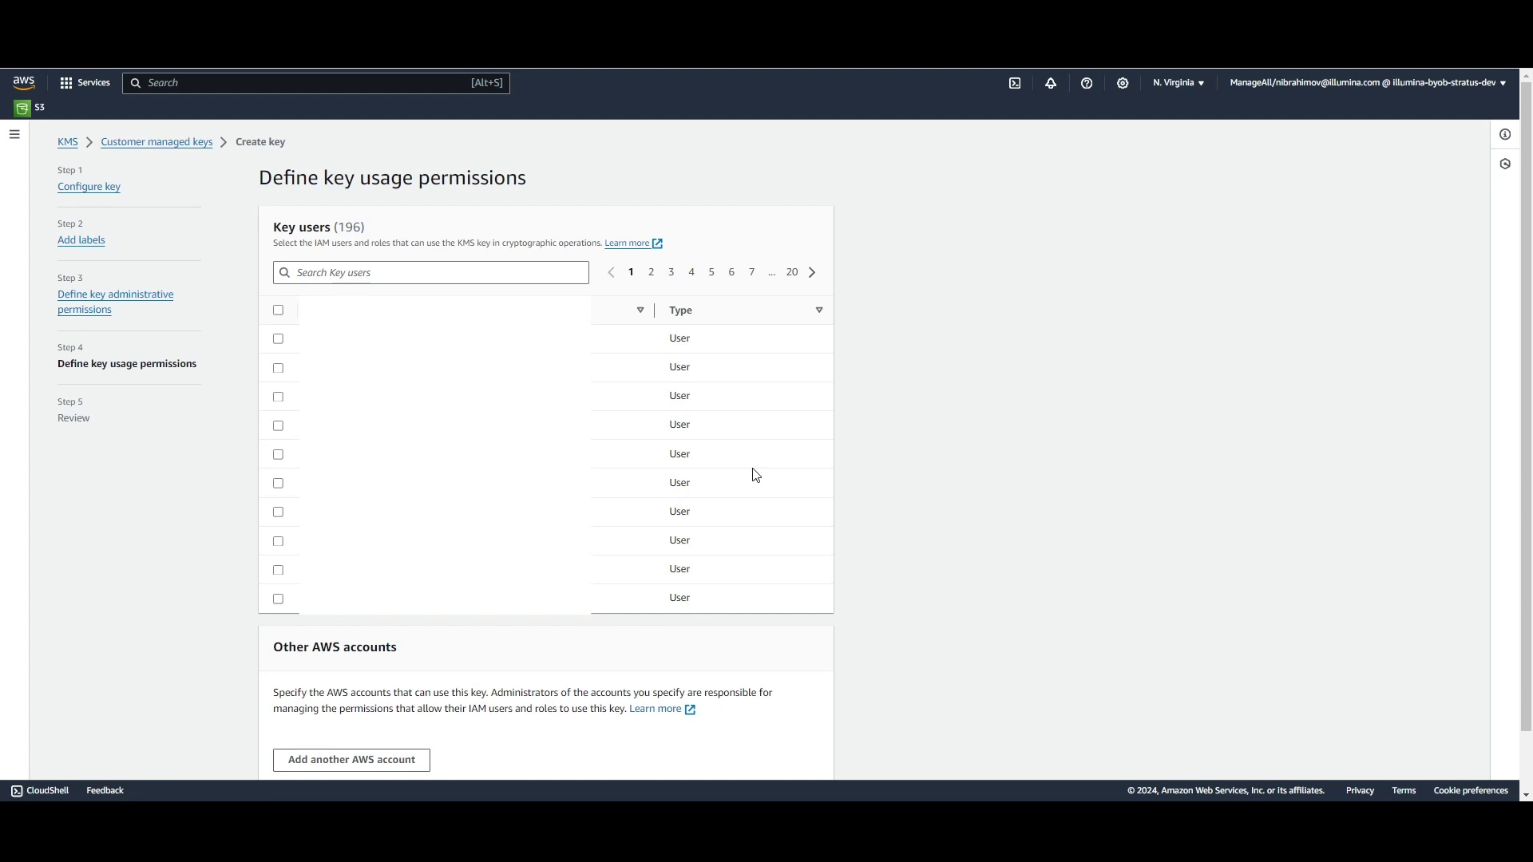
# - Grant demo-encryption-user permission to use the key and proceed to the review
pyautogui.click(484, 278)
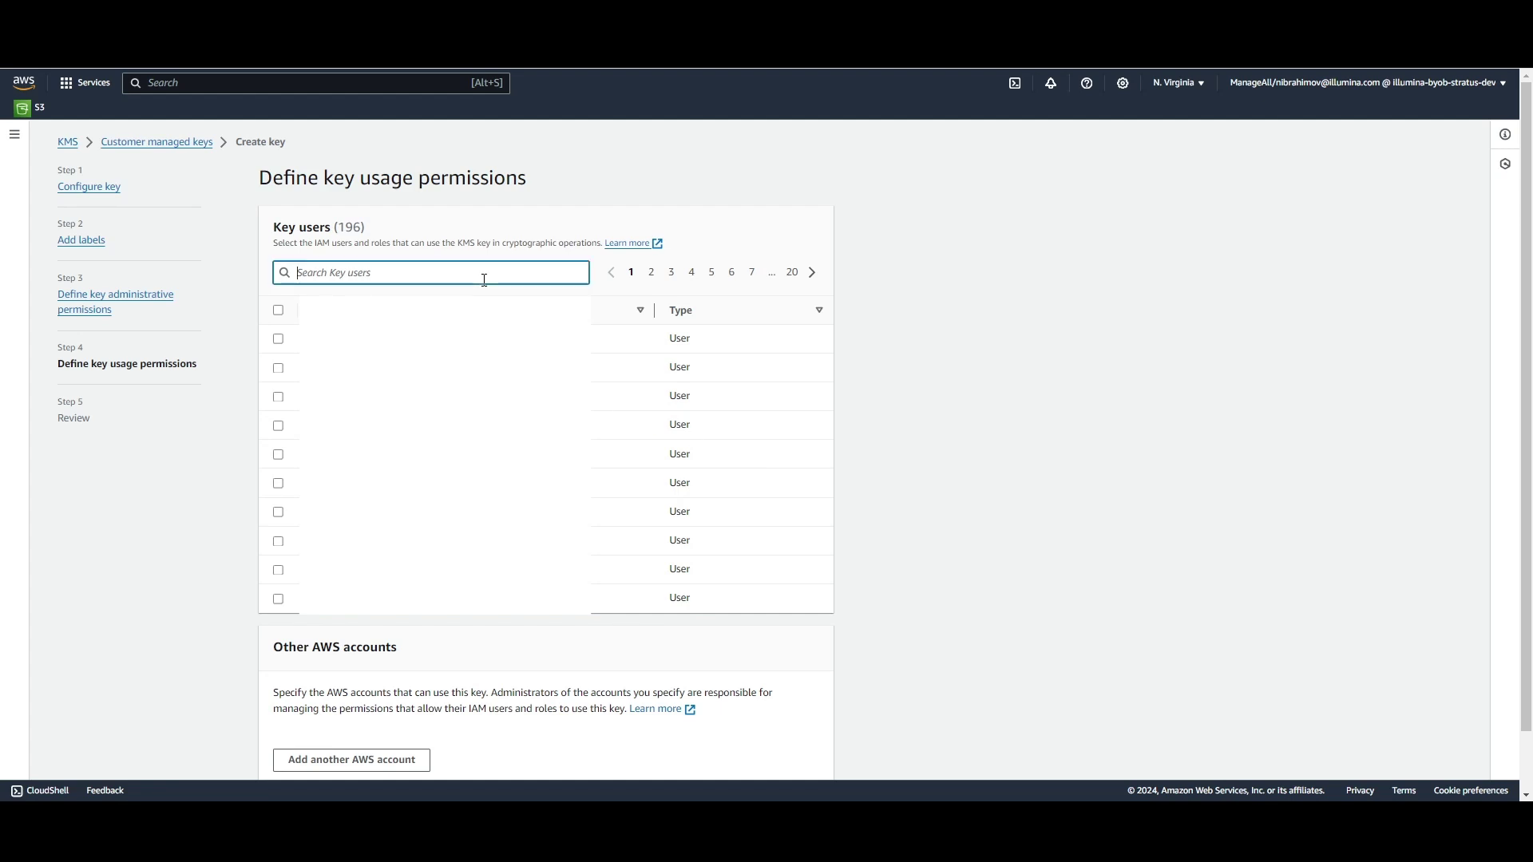
pyautogui.write('demo-e')
pyautogui.click(277, 338)
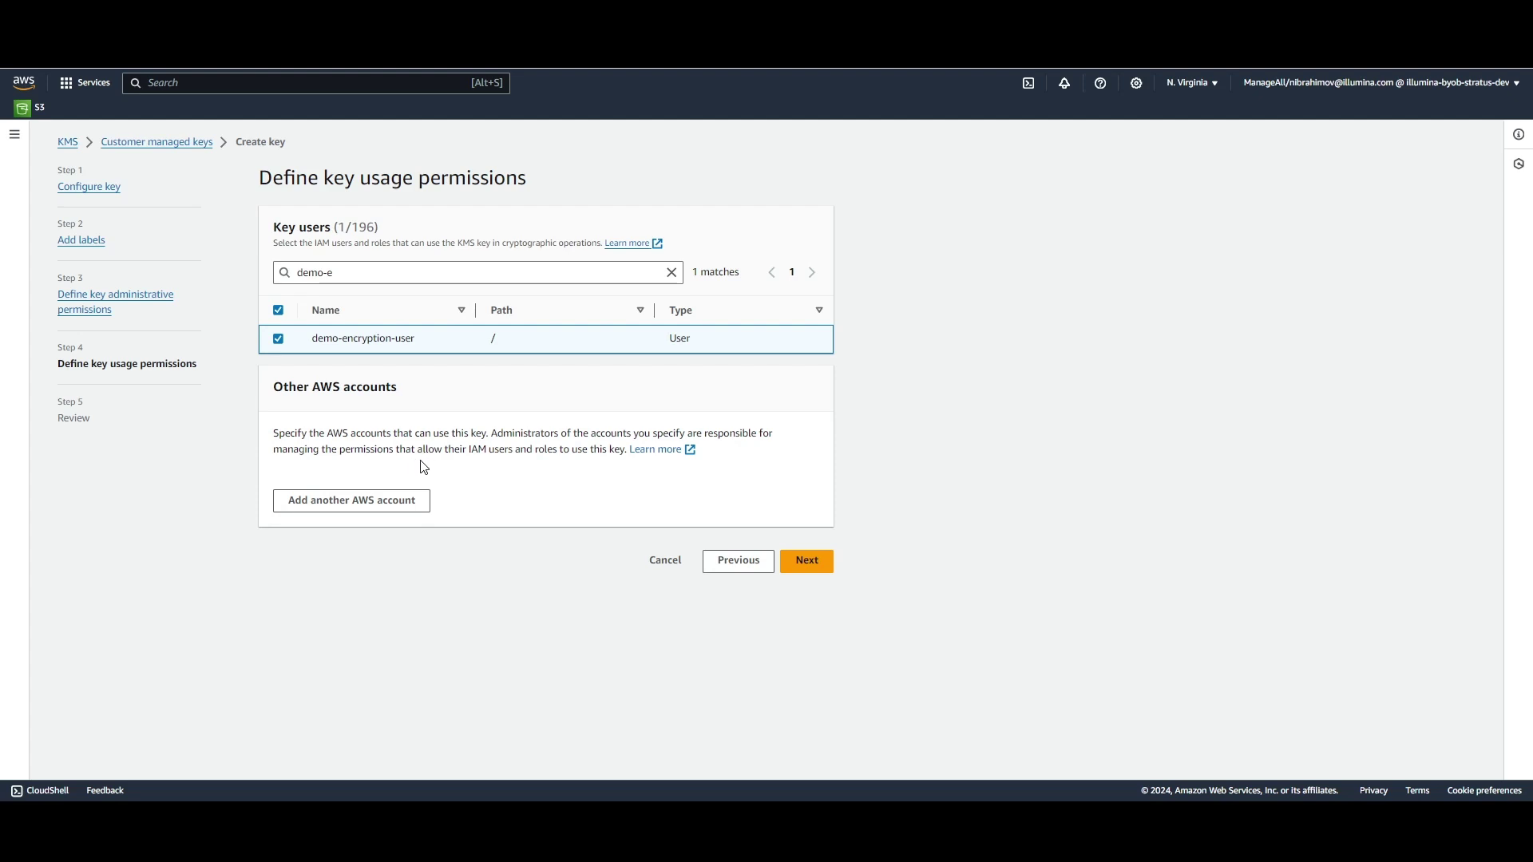
pyautogui.click(806, 562)
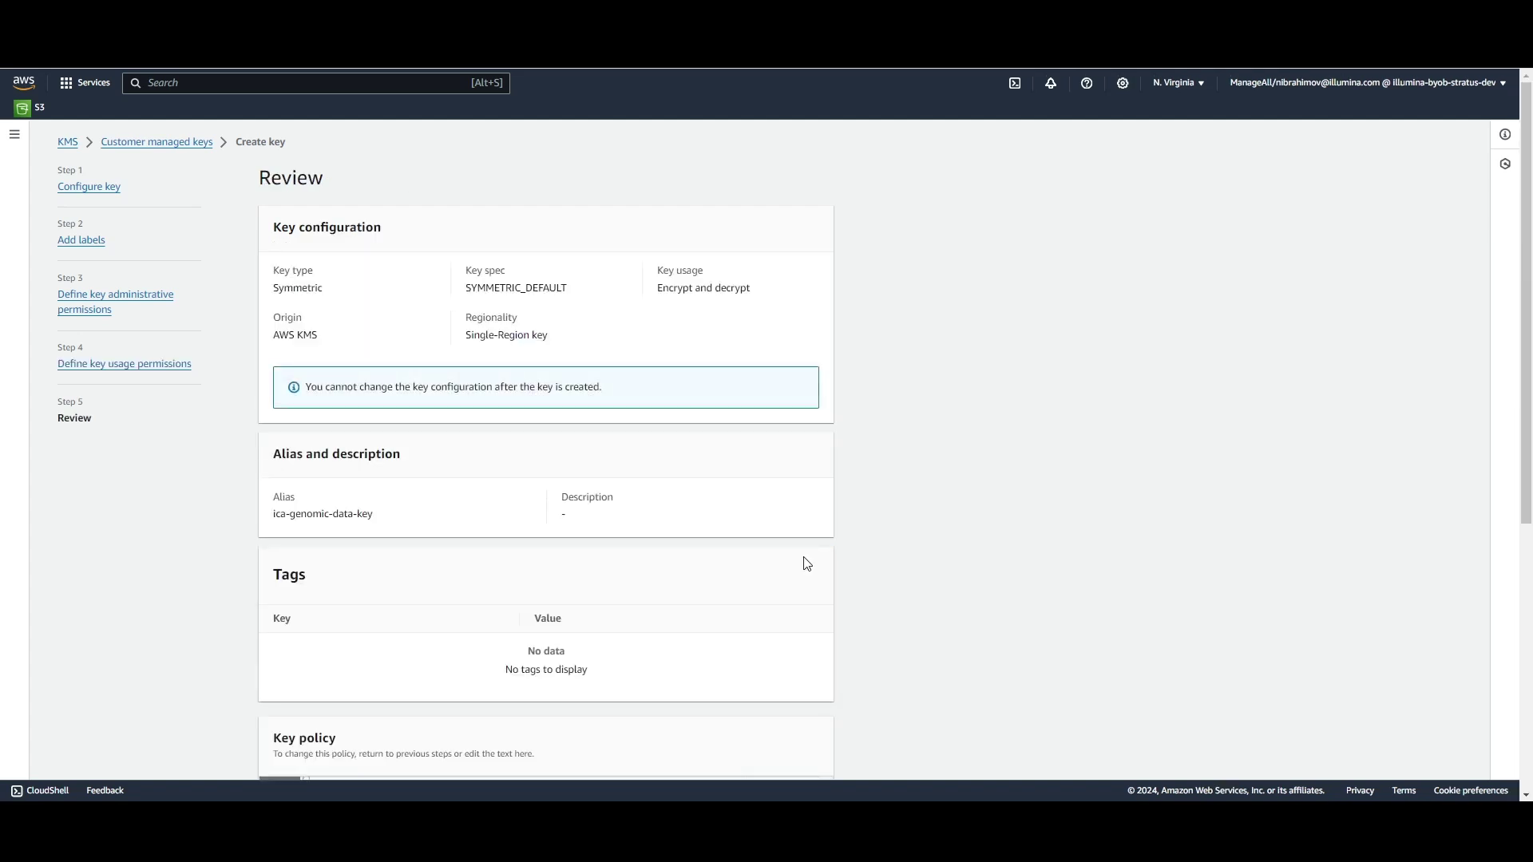
# - Finish creating the key, open the ica-genomic-data-key details and copy its ARN
pyautogui.scroll(-5, 807, 563)
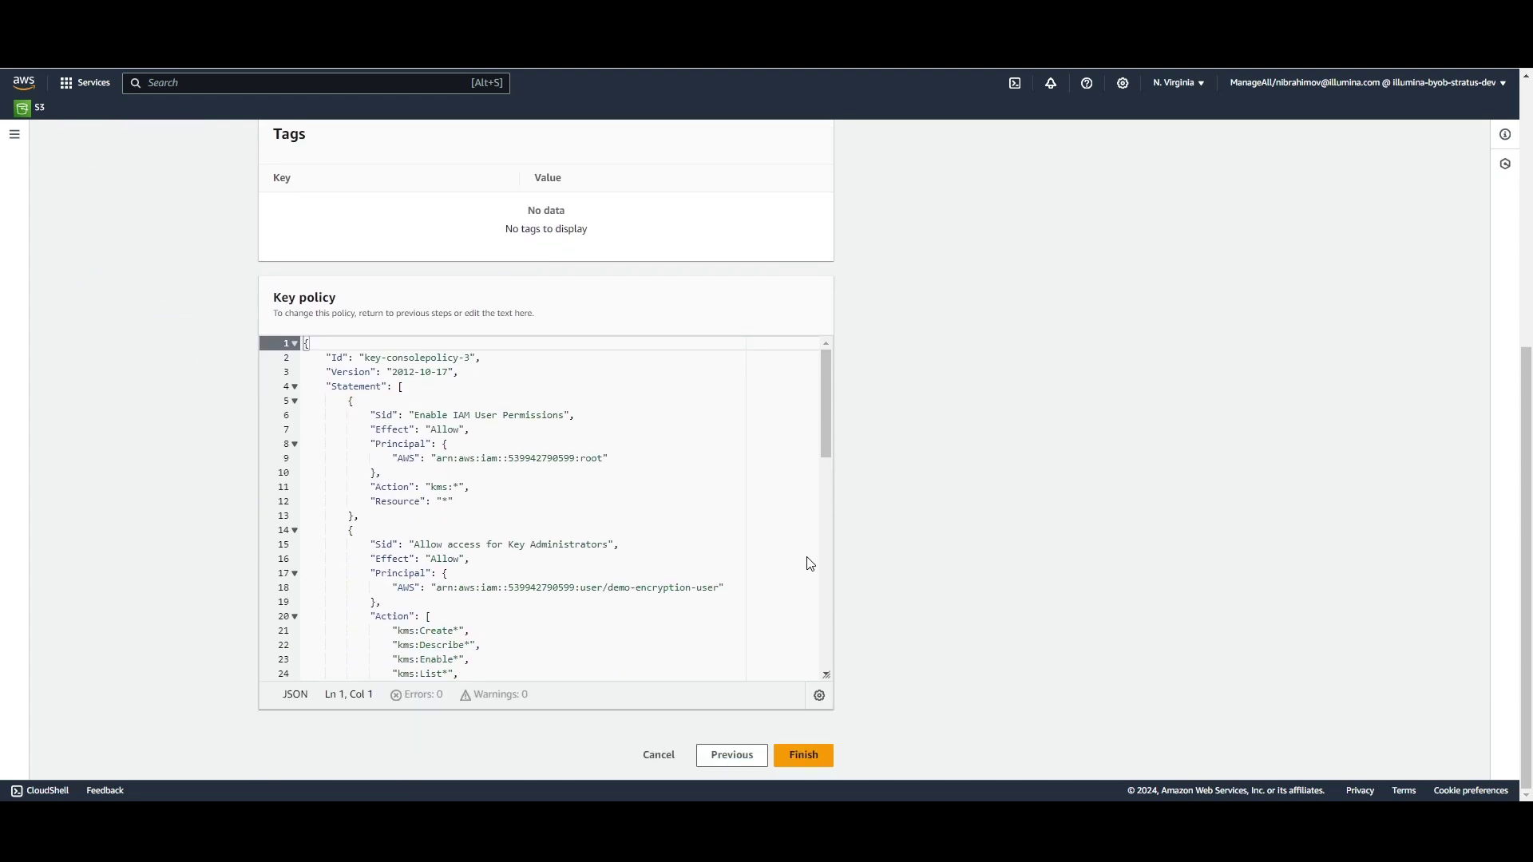
pyautogui.click(813, 757)
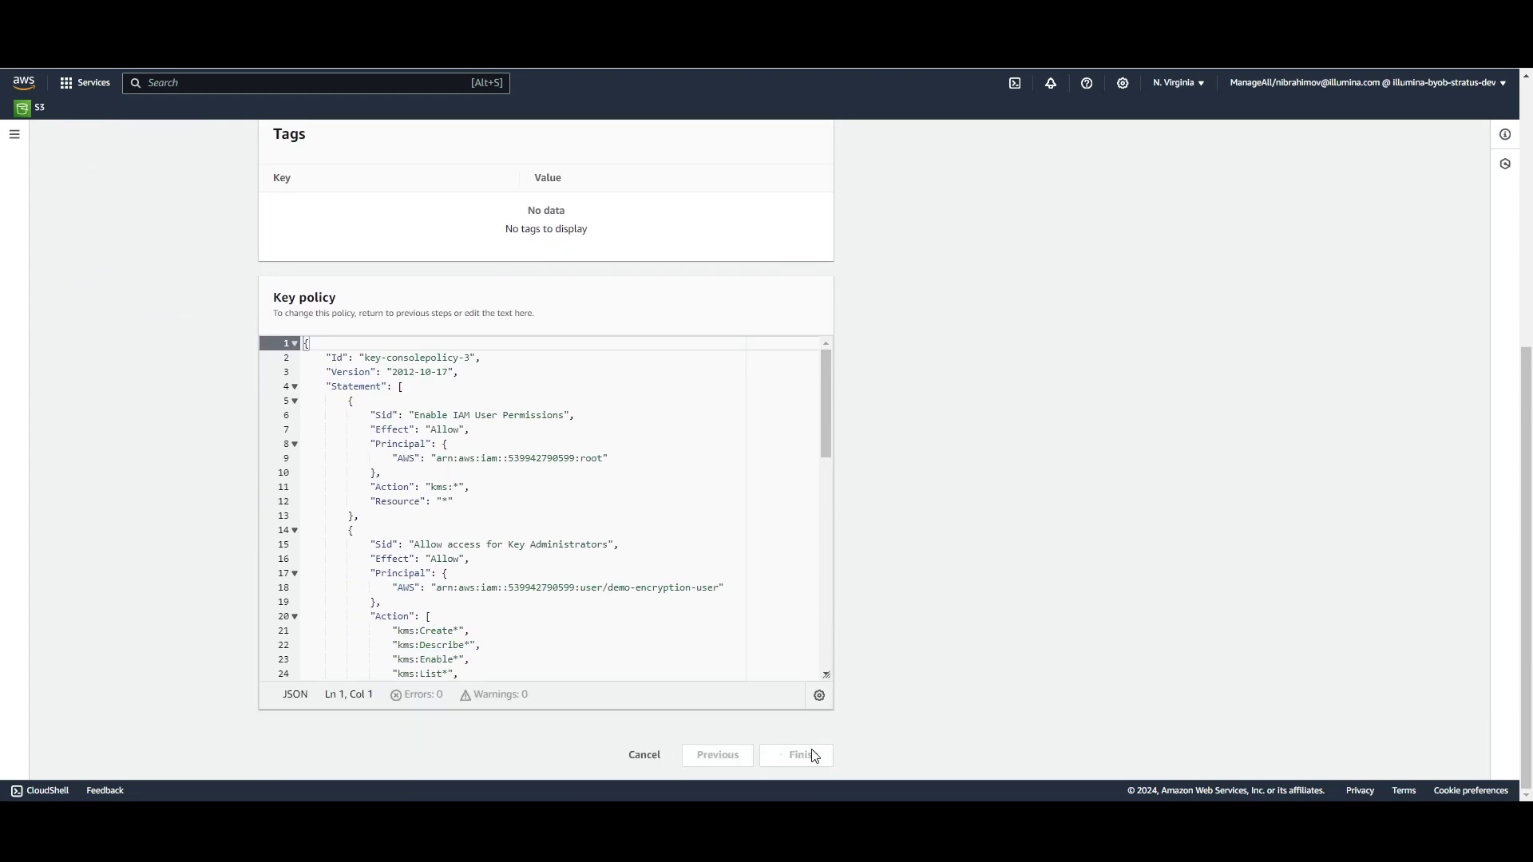
pyautogui.click(340, 364)
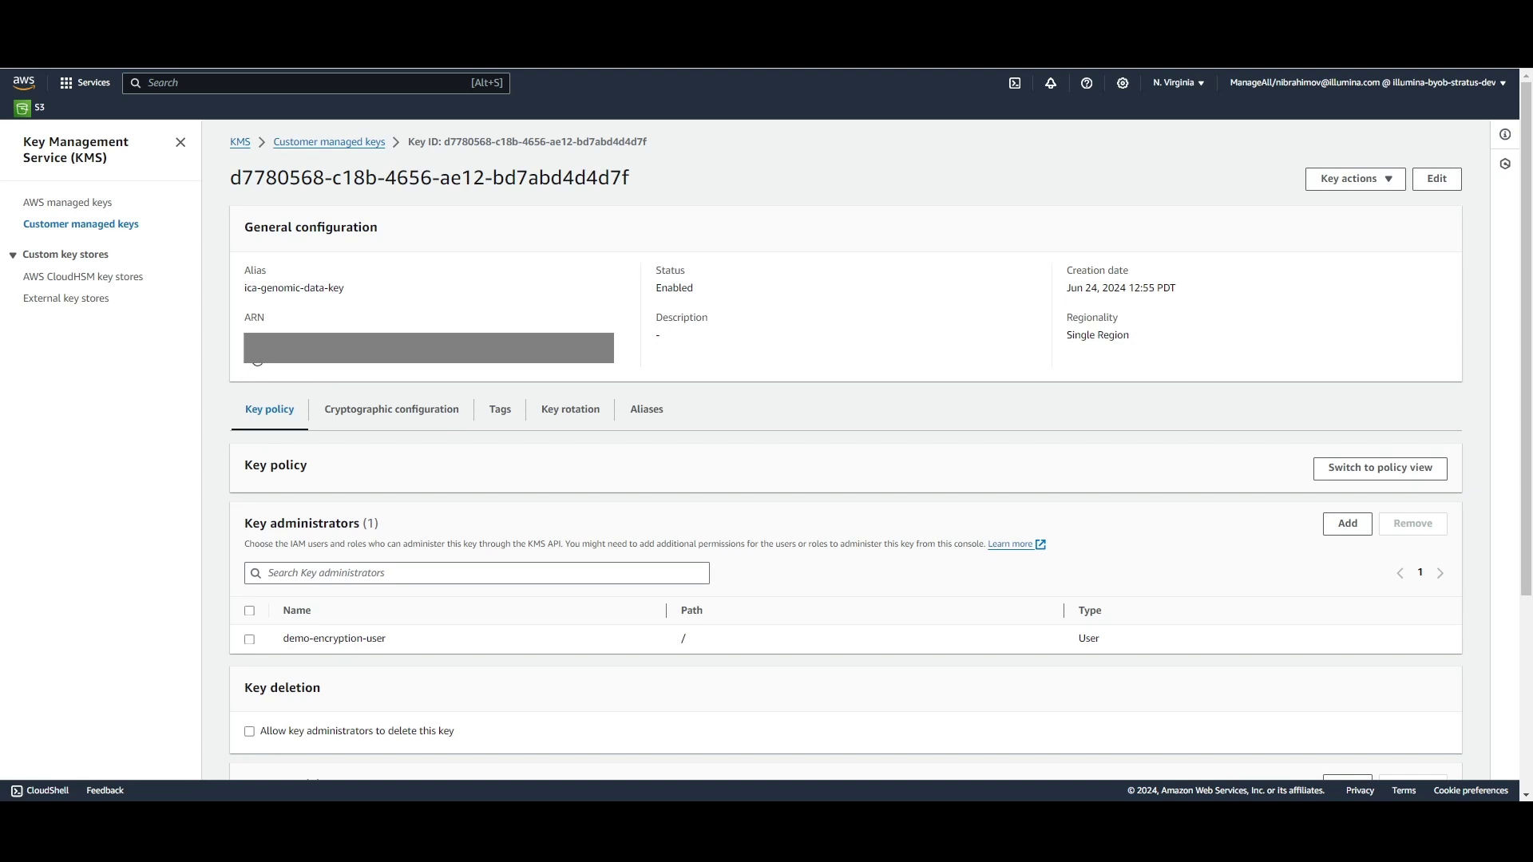
pyautogui.click(252, 339)
# - Start creating a new IAM policy and switch its policy editor to JSON
pyautogui.write('iam')
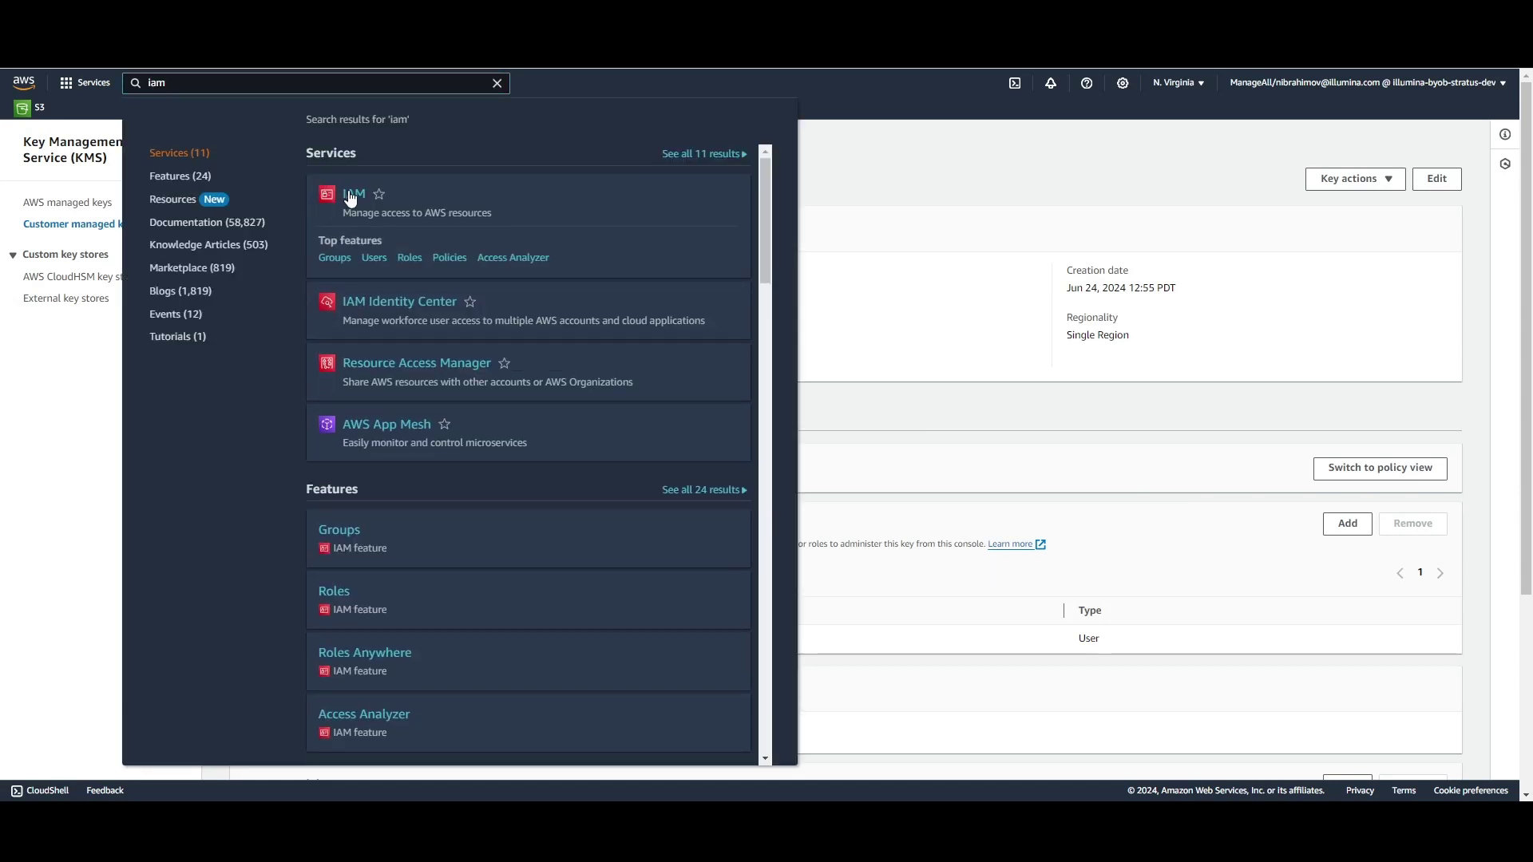
pyautogui.click(351, 199)
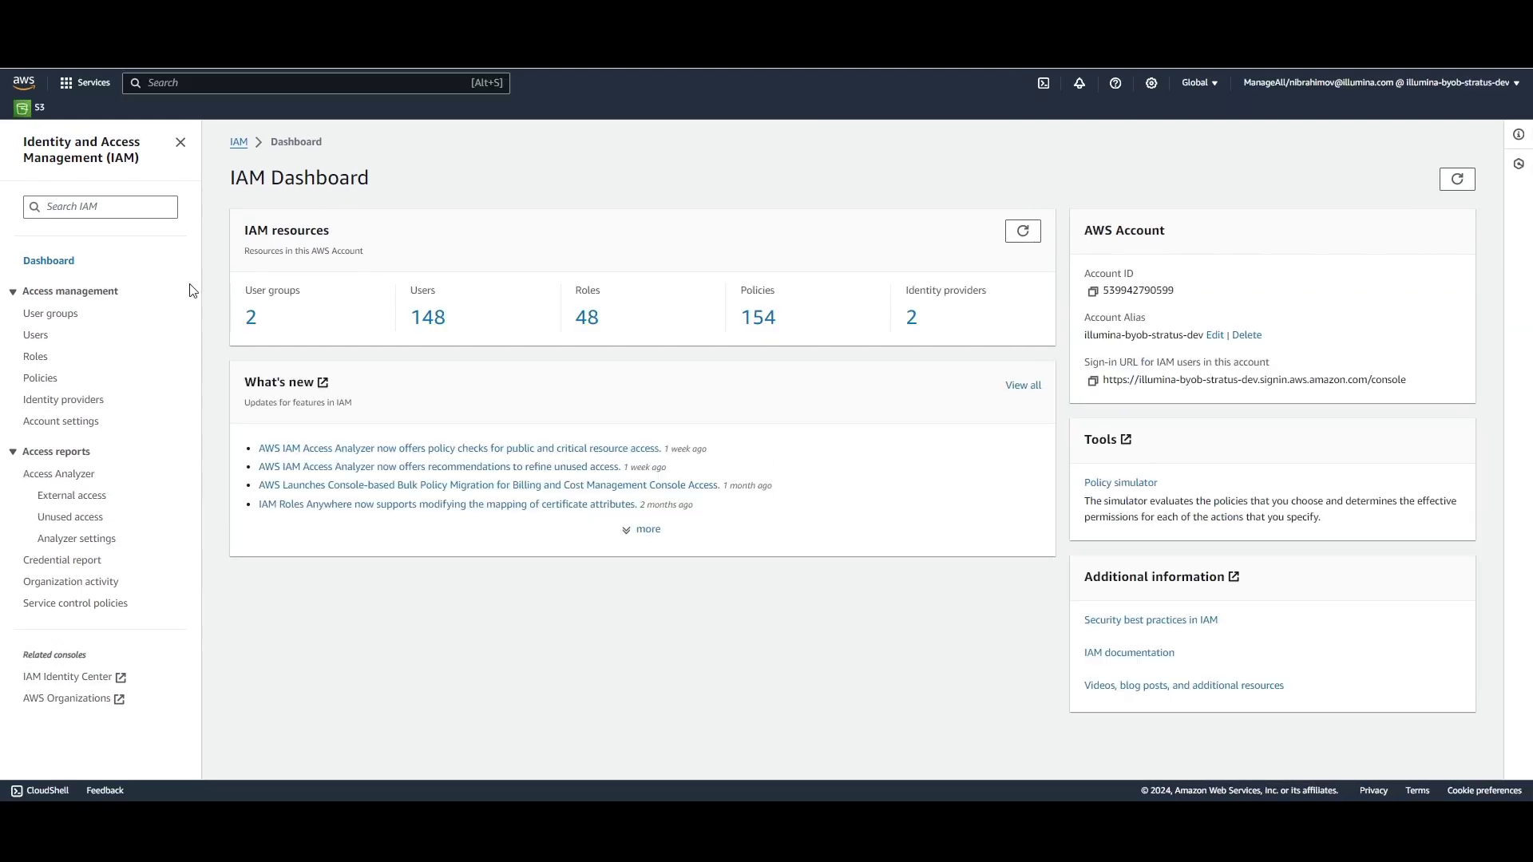
pyautogui.click(41, 380)
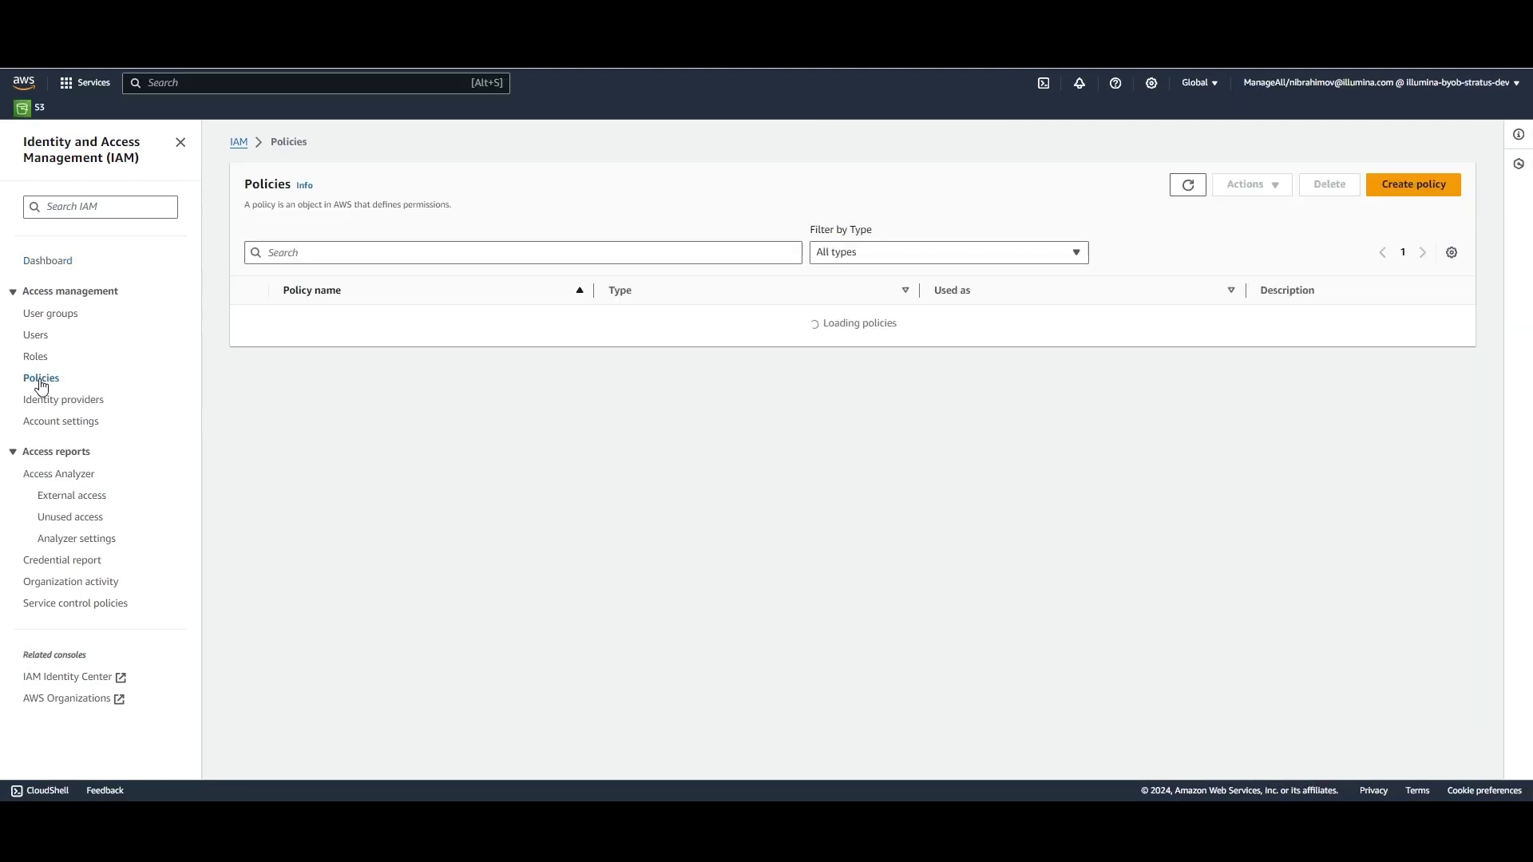
pyautogui.click(1404, 185)
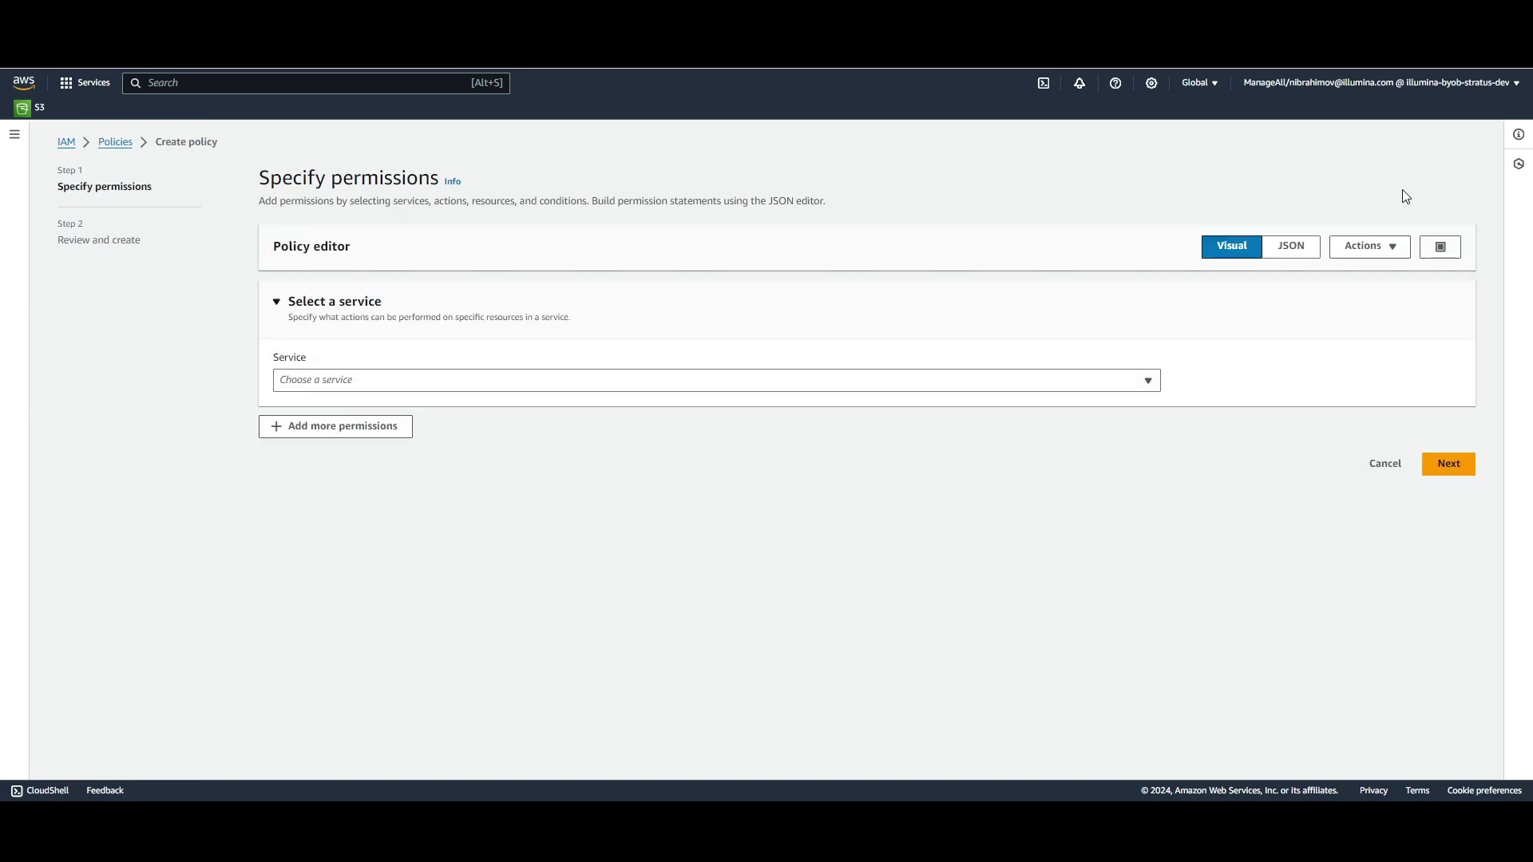
pyautogui.click(1295, 249)
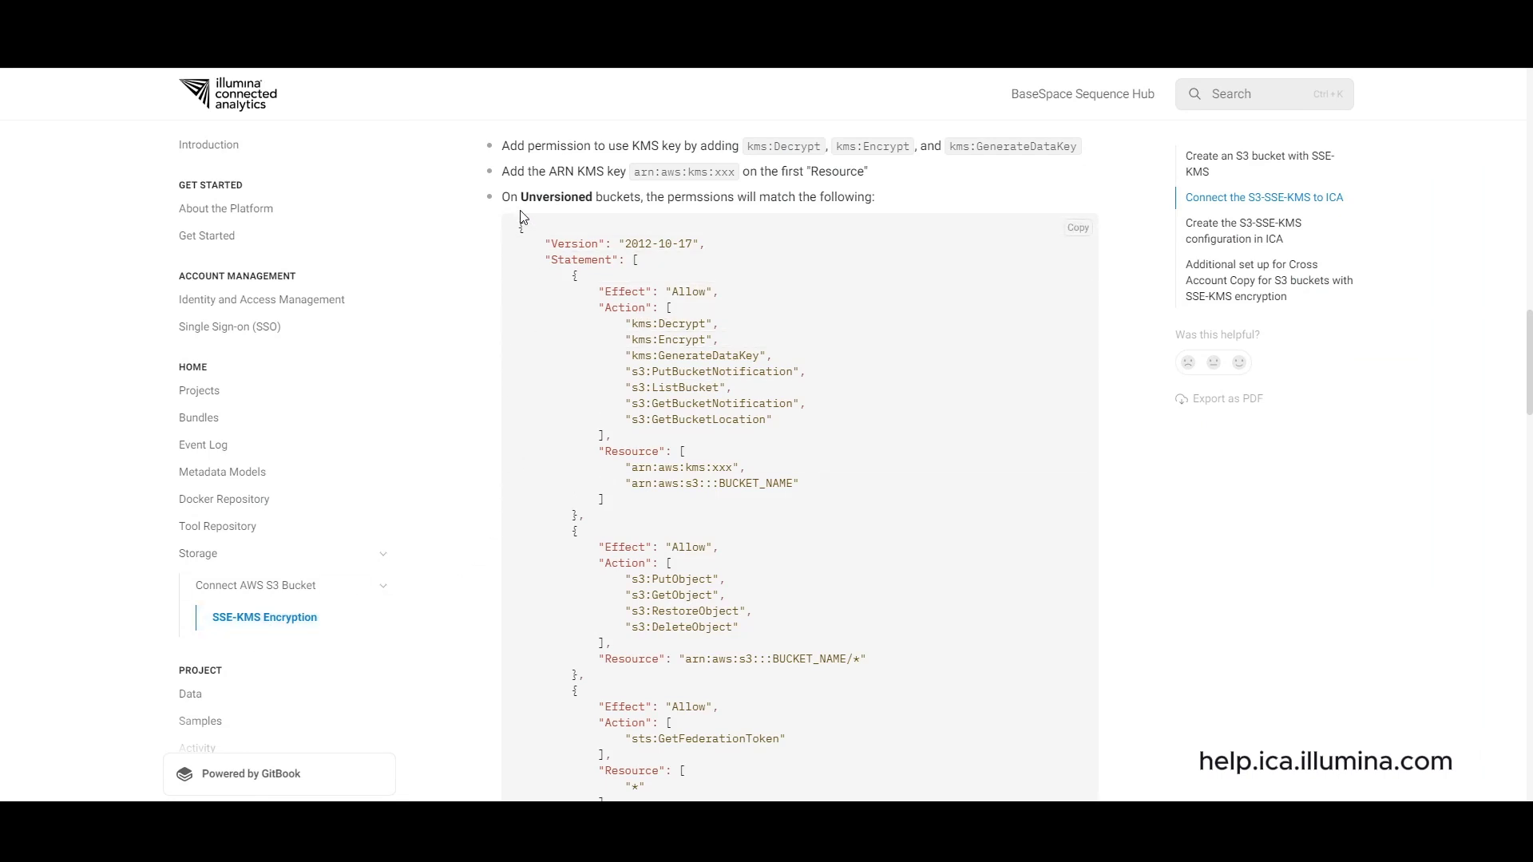
# - Copy the unversioned-bucket permissions from the Illumina SSE-KMS Encryption help page and replace the default policy JSON with them
pyautogui.scroll(-8, 559, 466)
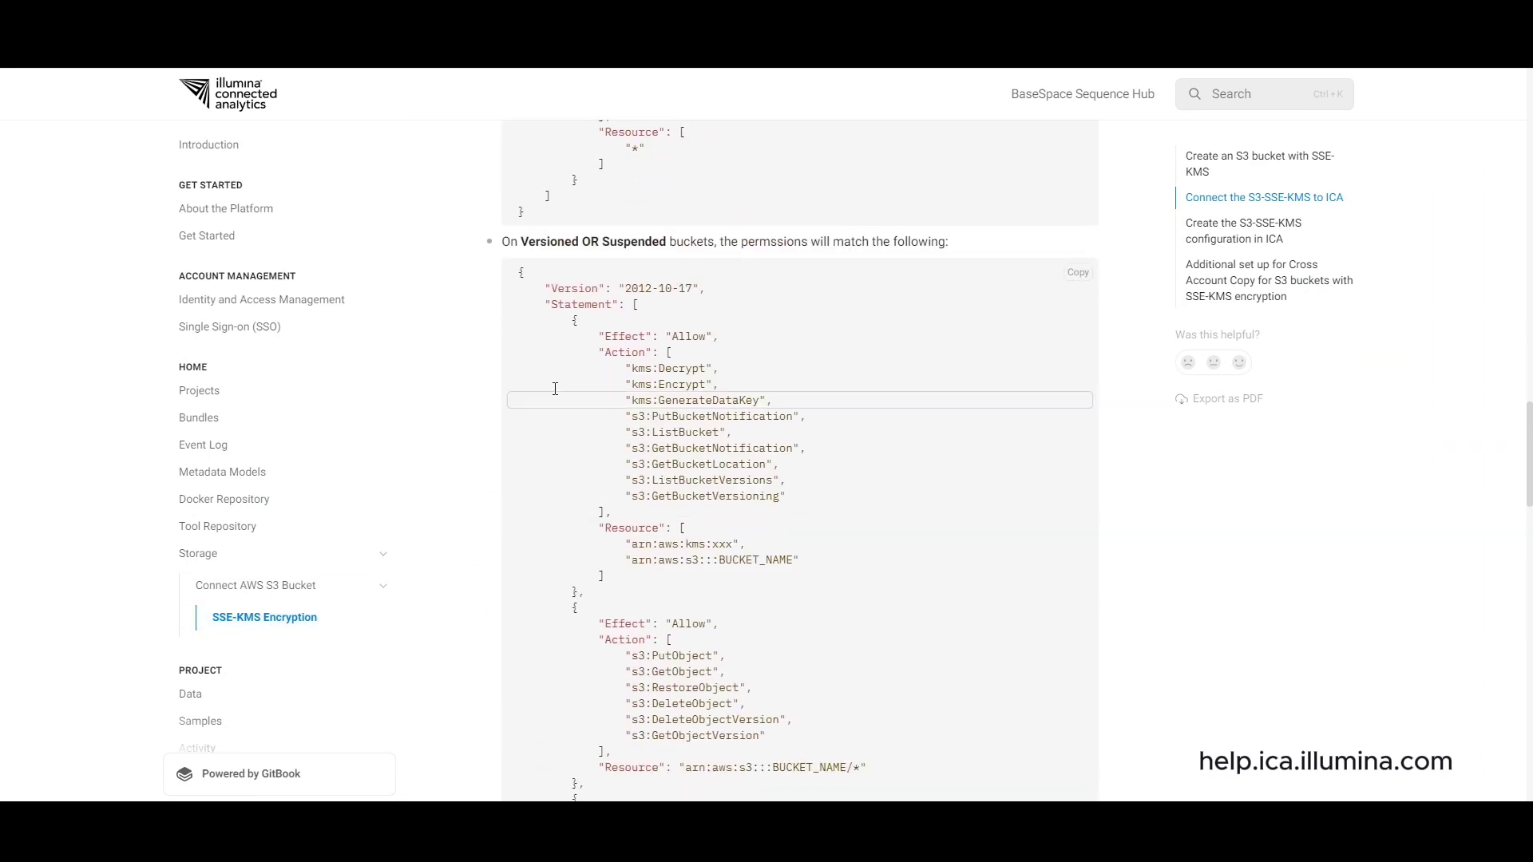
pyautogui.scroll(8, 576, 277)
pyautogui.click(1079, 388)
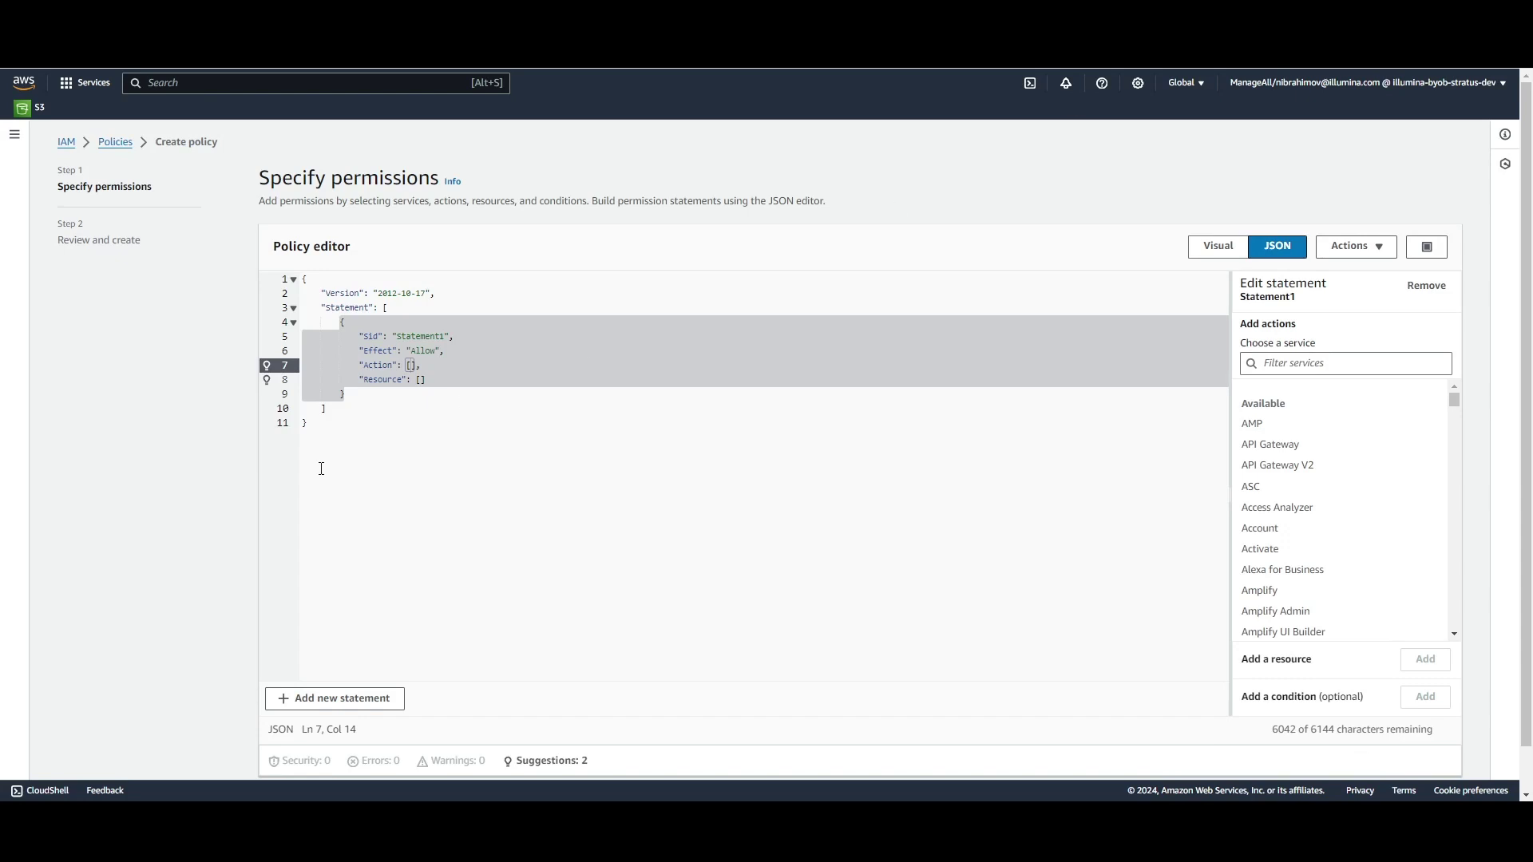
pyautogui.hotkey('ctrl', 'a')
pyautogui.hotkey('ctrl', 'v')
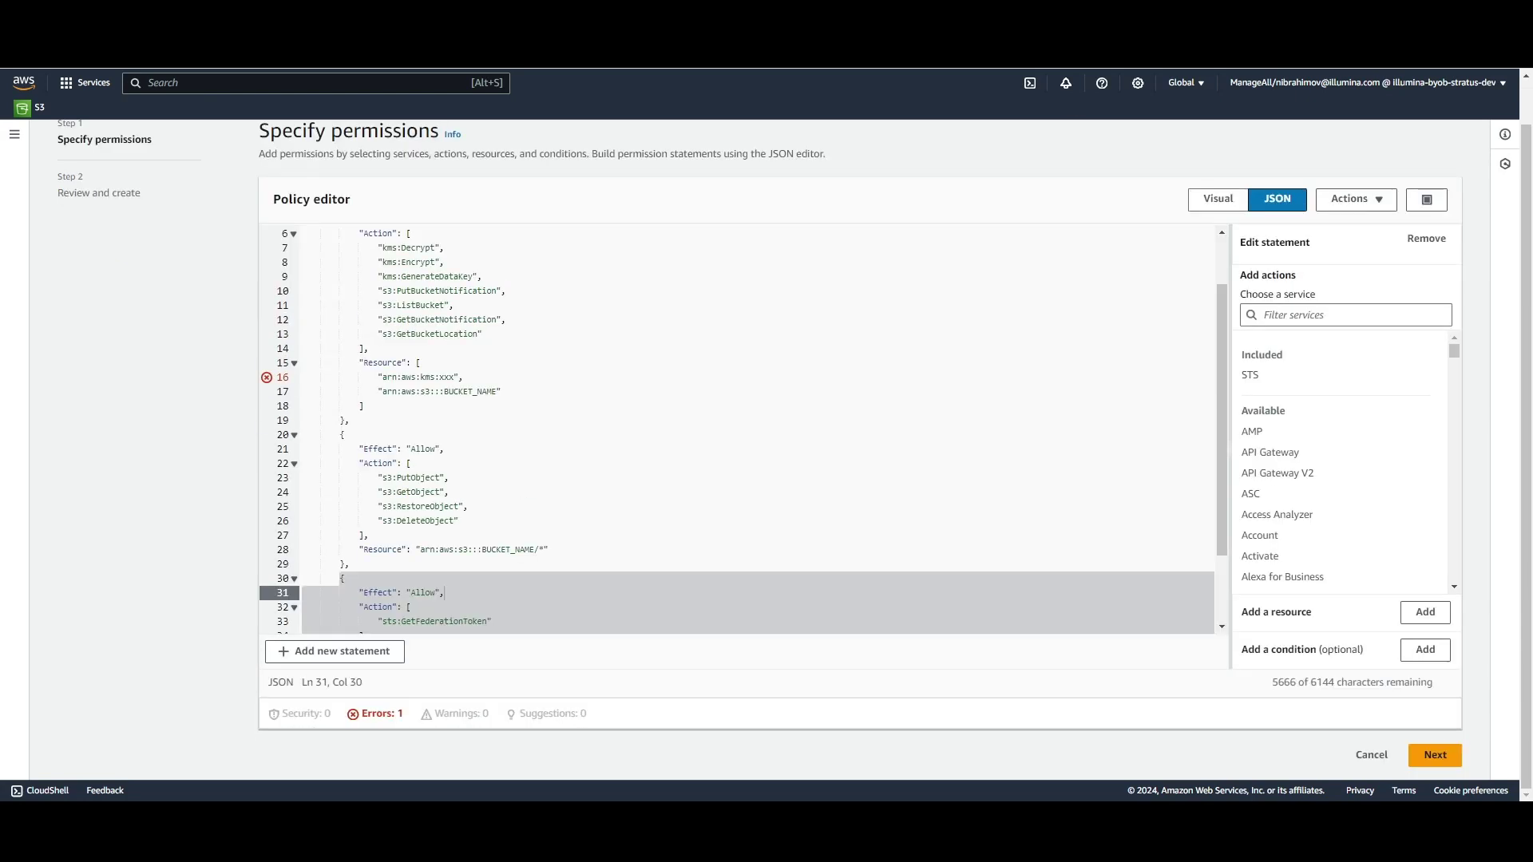
# - Replace both BUCKET_NAME placeholders in the policy's S3 resource ARNs with byob-ica-encryption
pyautogui.click(485, 549)
pyautogui.doubleClick(505, 549)
pyautogui.press('BackSpace')
pyautogui.hotkey('ctrl', 'v')
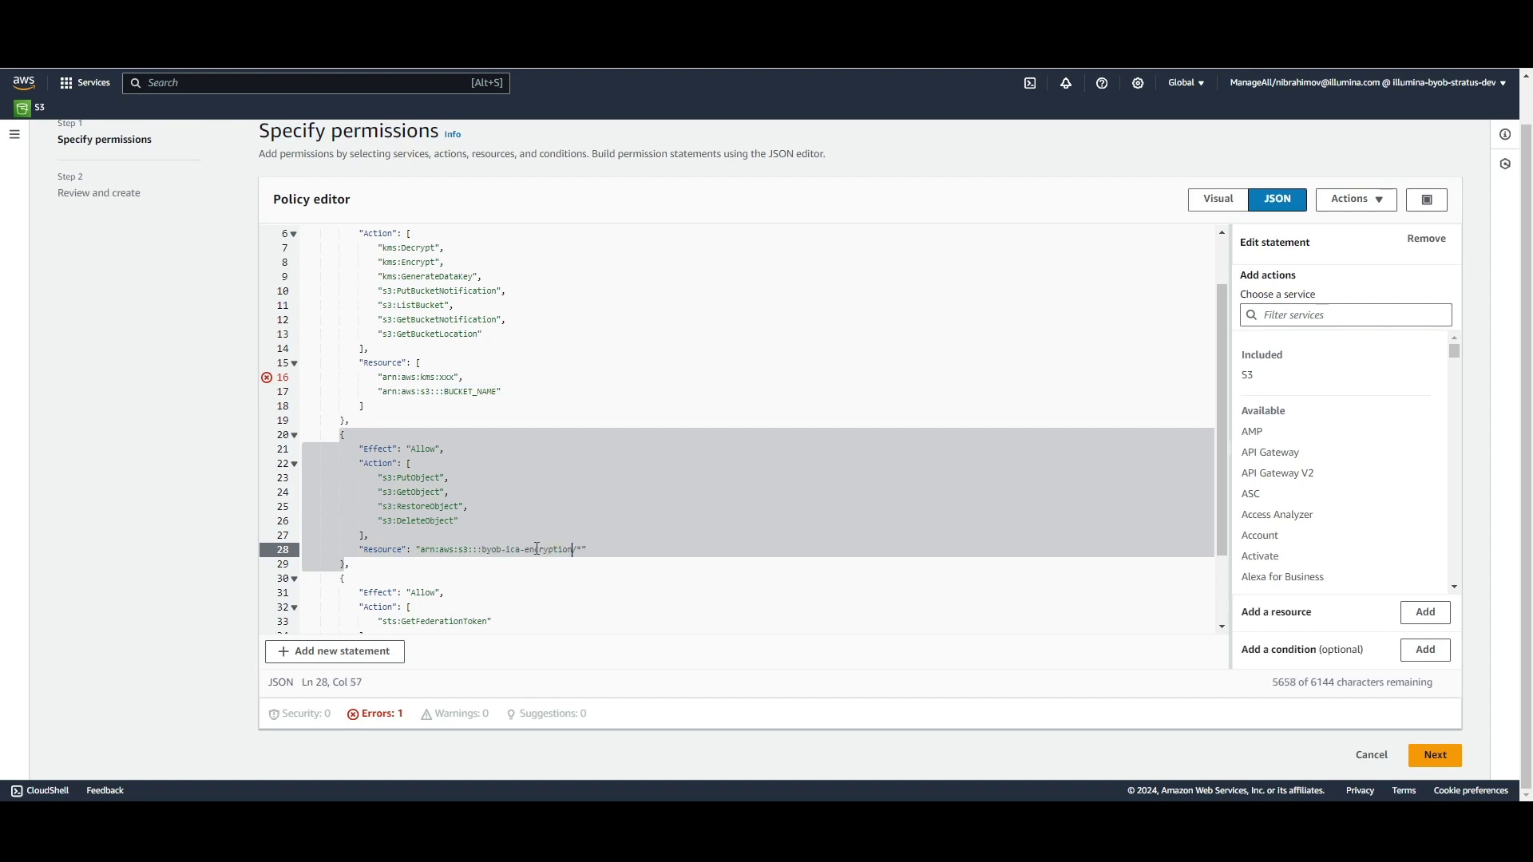
pyautogui.doubleClick(444, 391)
pyautogui.hotkey('ctrl', 'v')
# - Replace the arn:aws:kms:xxx placeholder with the copied KMS key ARN and continue to the policy review
pyautogui.moveTo(383, 377); pyautogui.dragTo(455, 378)
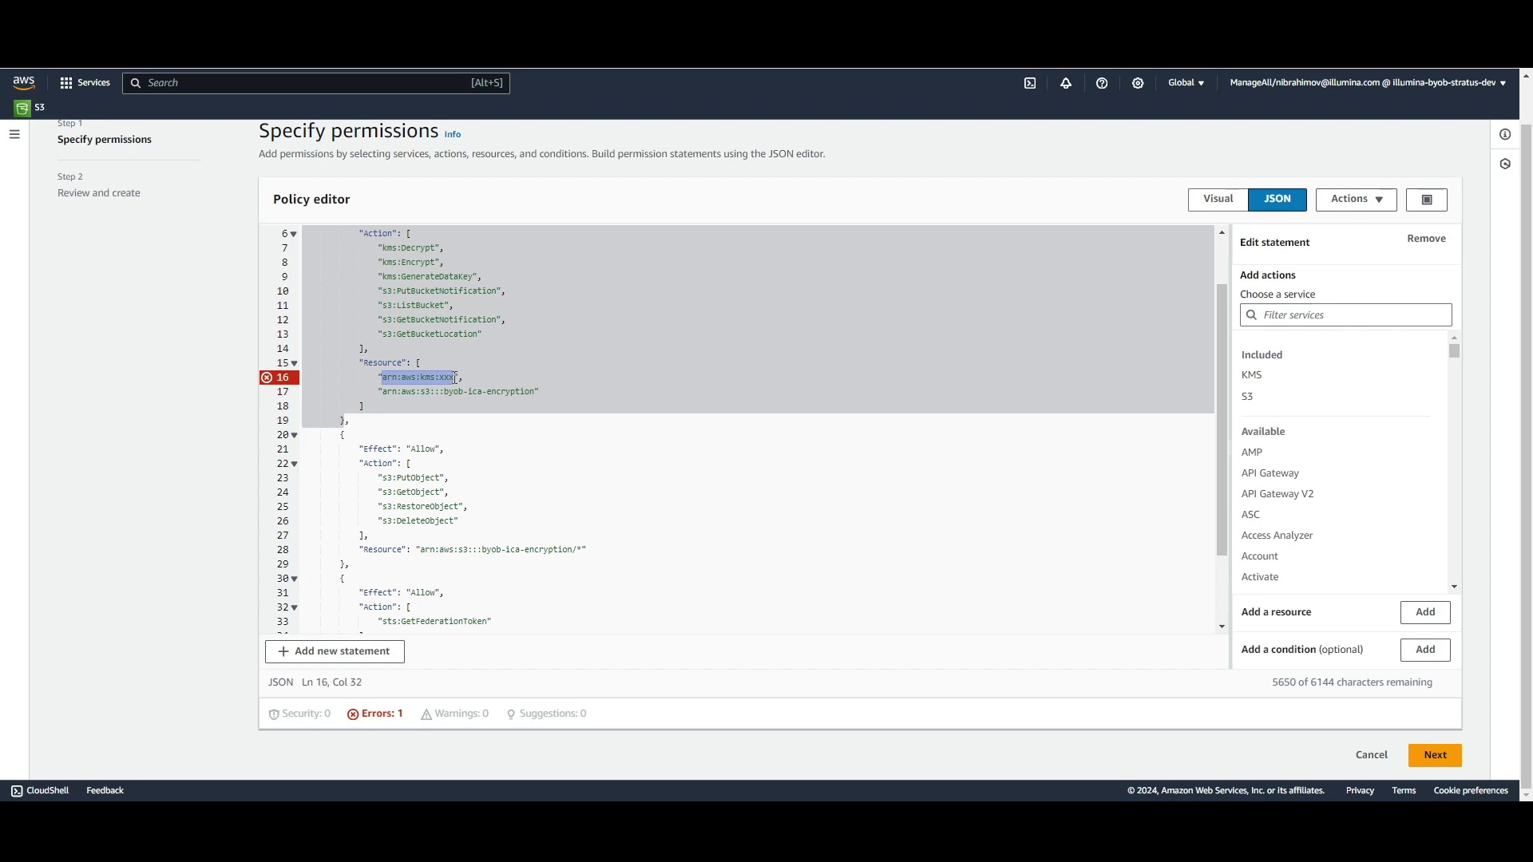
pyautogui.hotkey('ctrl', 'v')
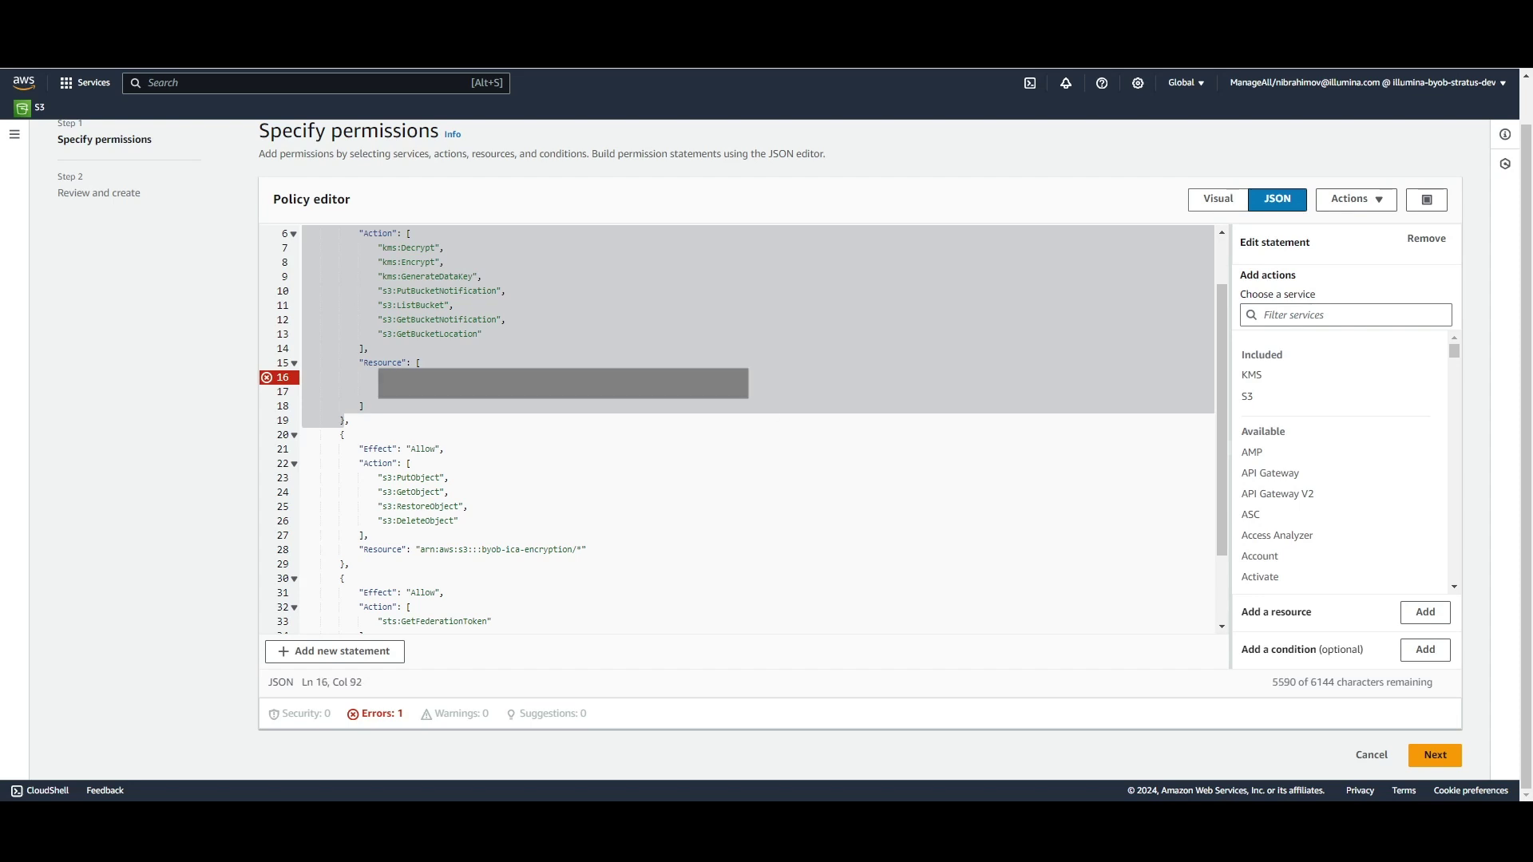
pyautogui.click(1430, 757)
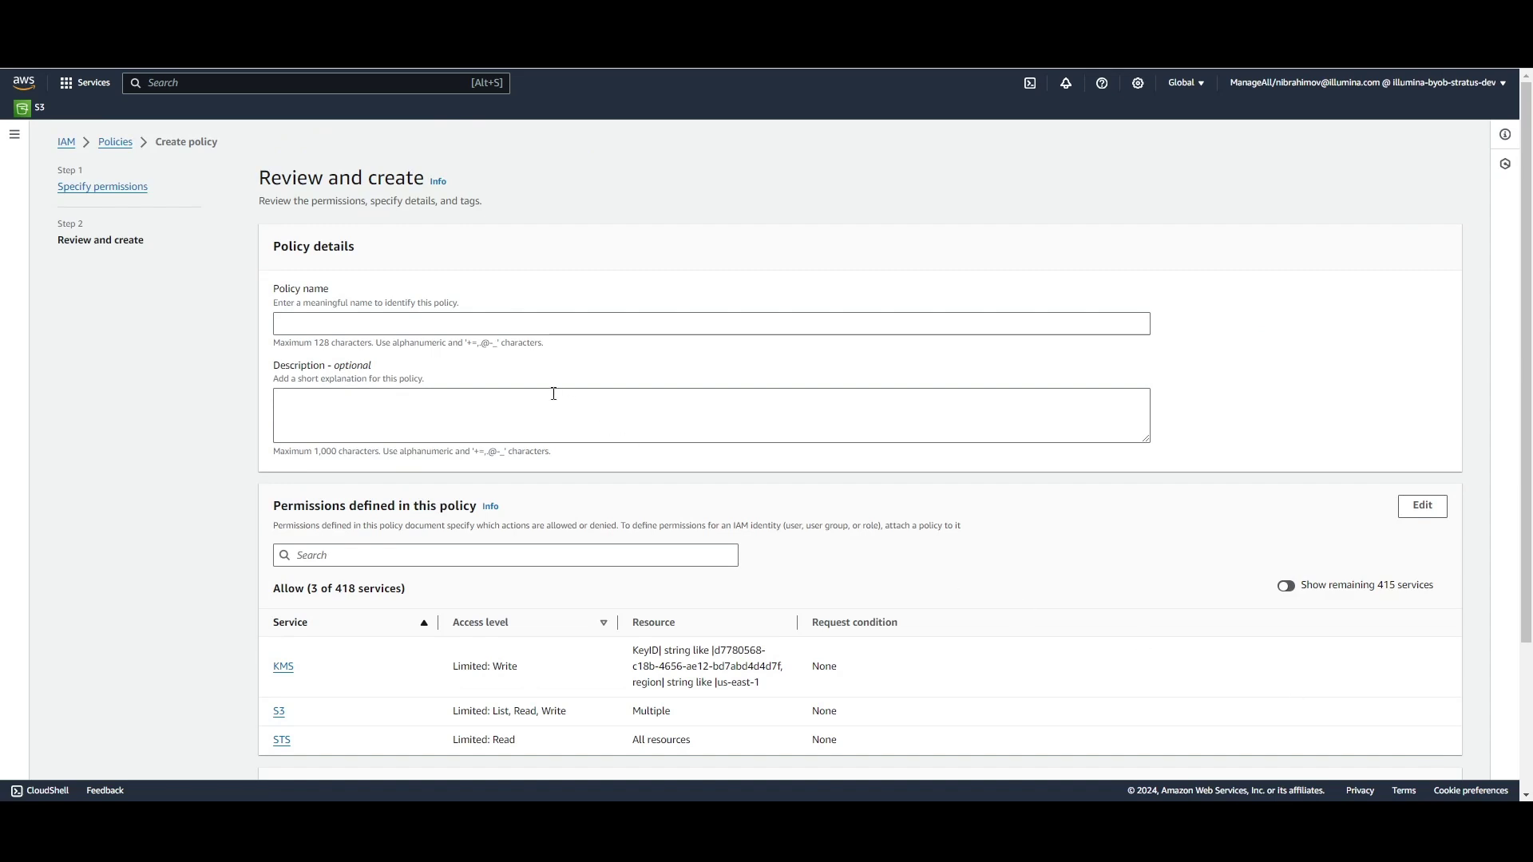
# - Name the policy byob-encryption-policy-demo and create it
pyautogui.click(409, 321)
pyautogui.hotkey('ctrl', 'v')
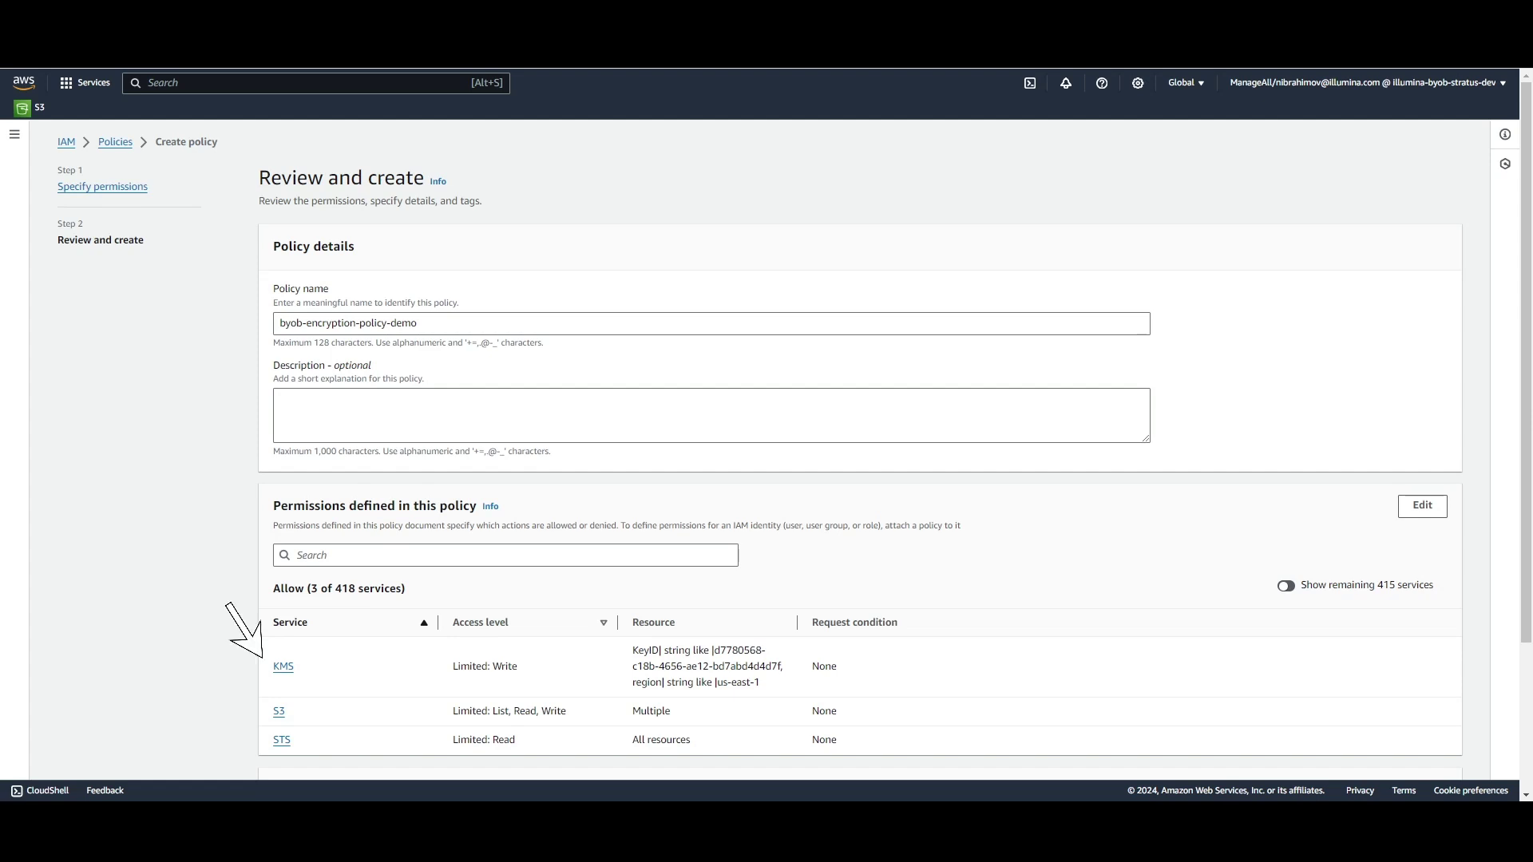
pyautogui.scroll(-3, 860, 447)
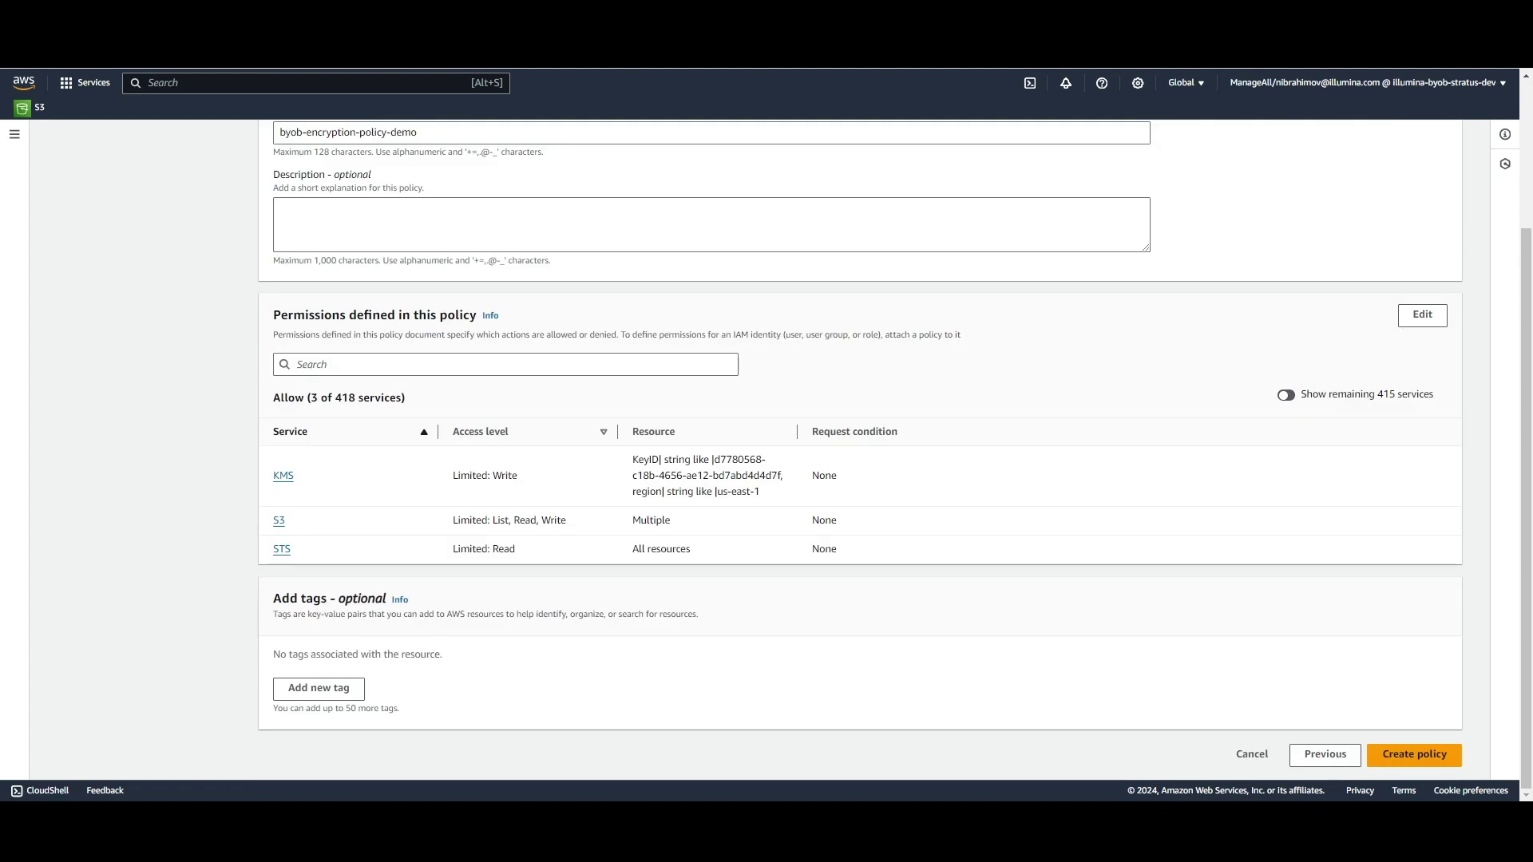
pyautogui.click(1443, 756)
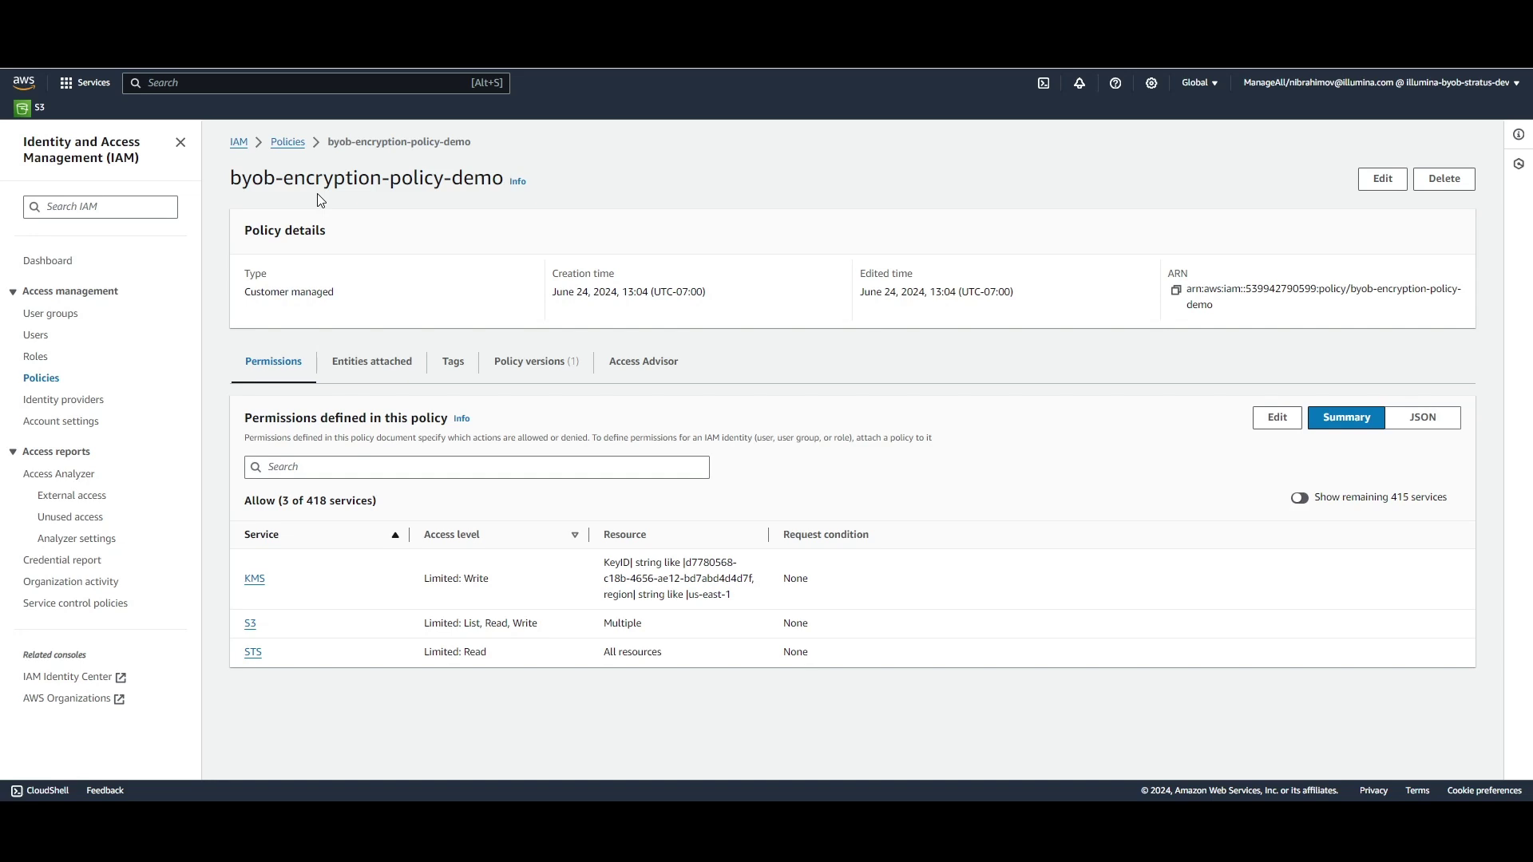
# - Find demo-encryption-user among the IAM users and open its details
pyautogui.click(46, 341)
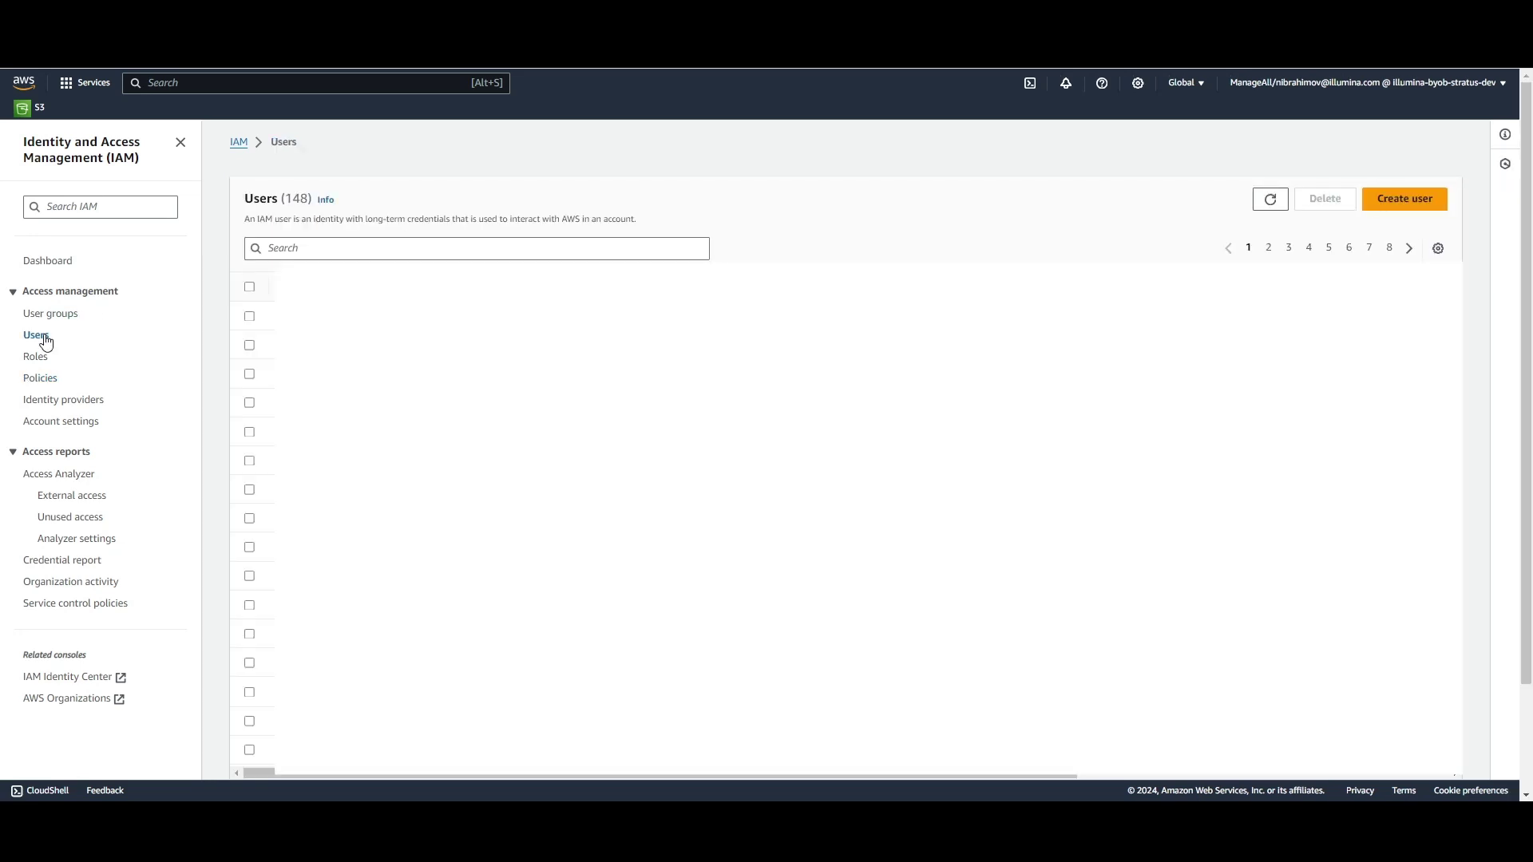
pyautogui.click(307, 244)
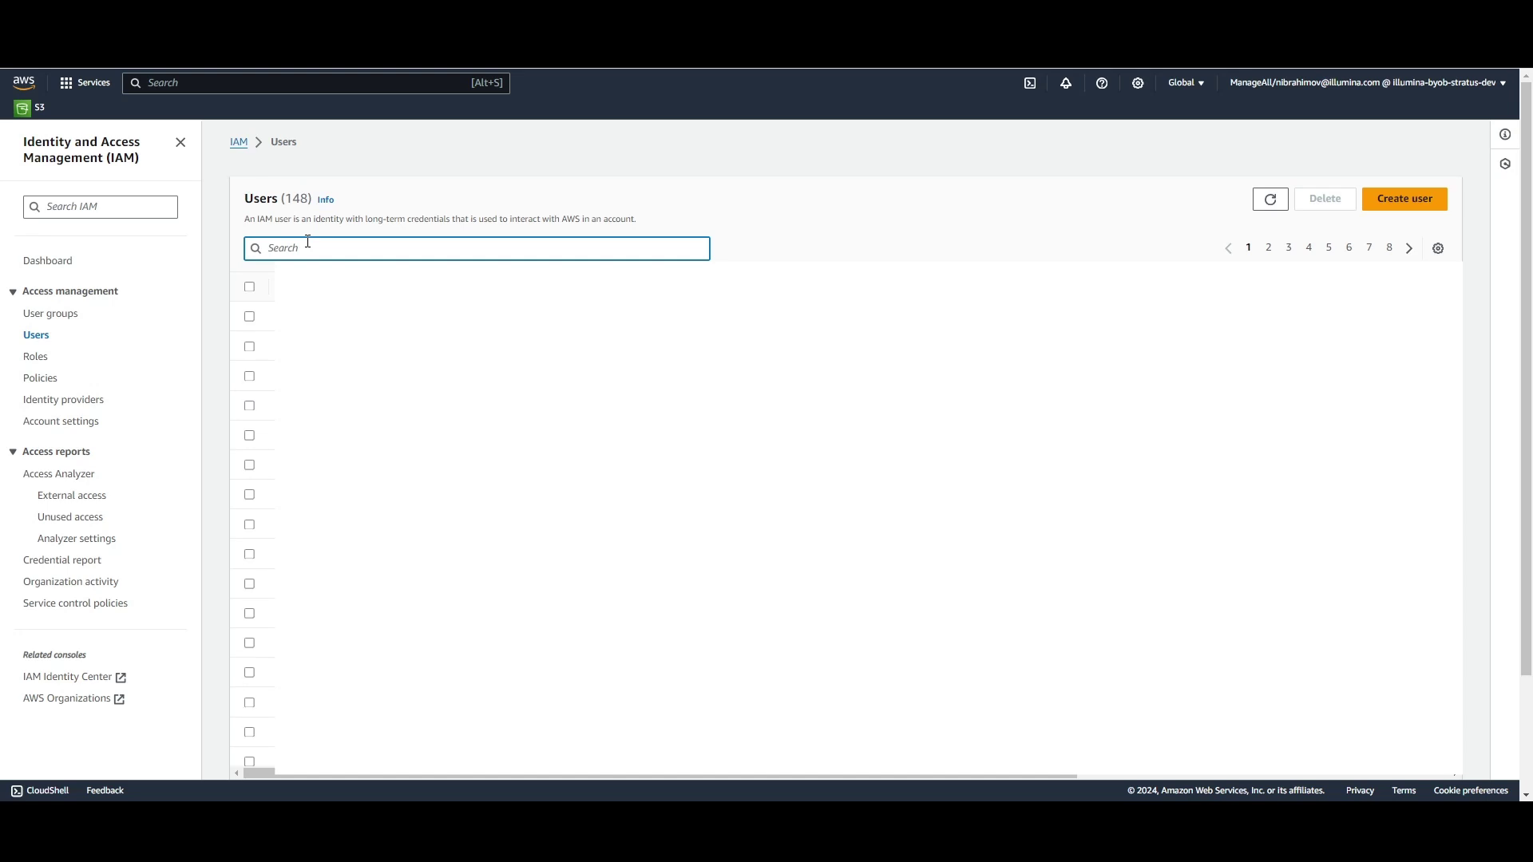
pyautogui.write('demo-encr')
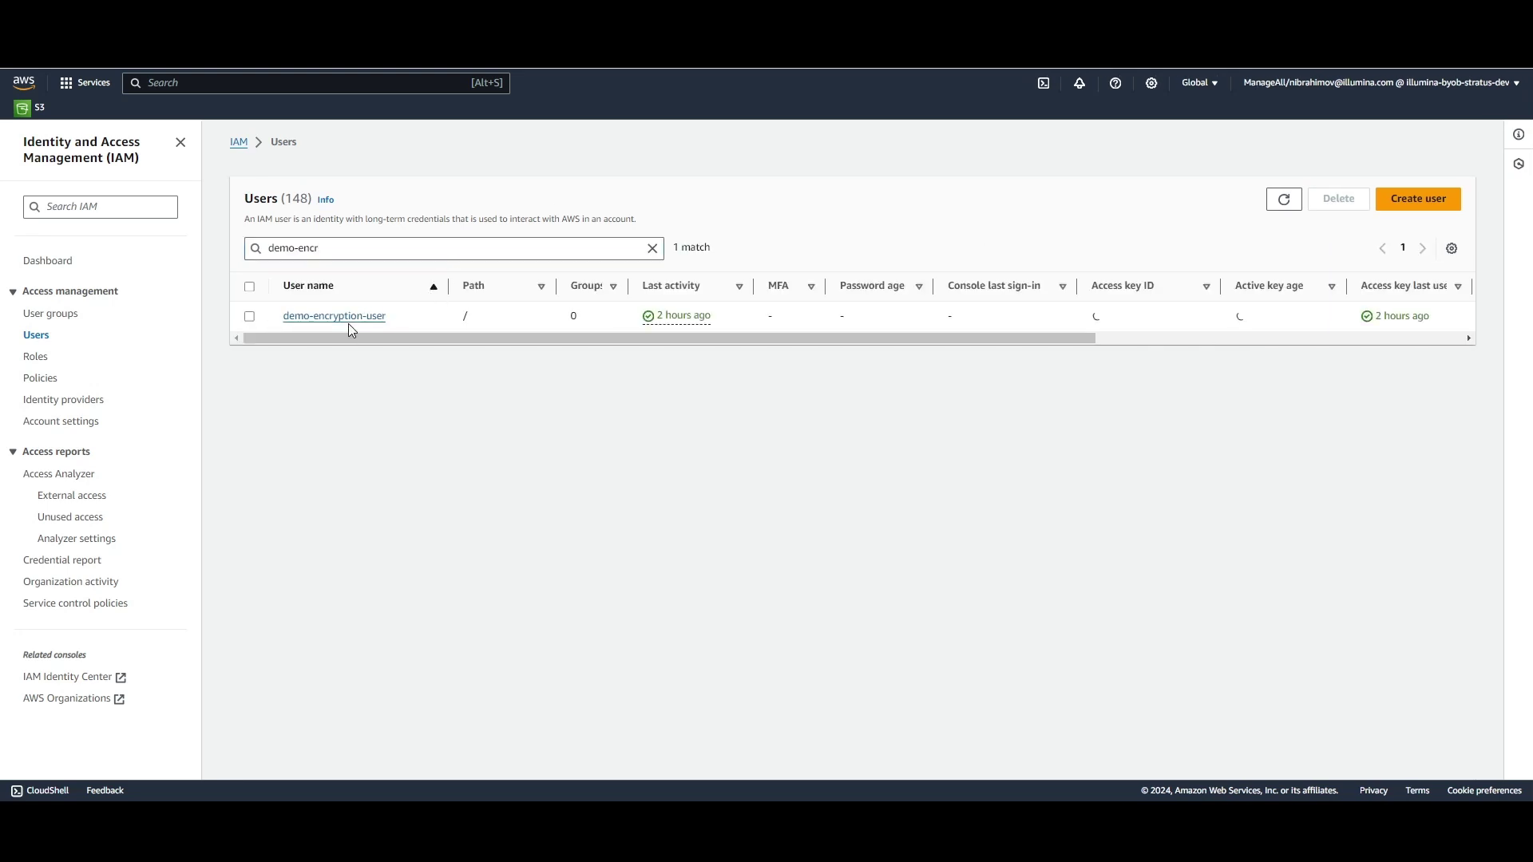
pyautogui.click(350, 319)
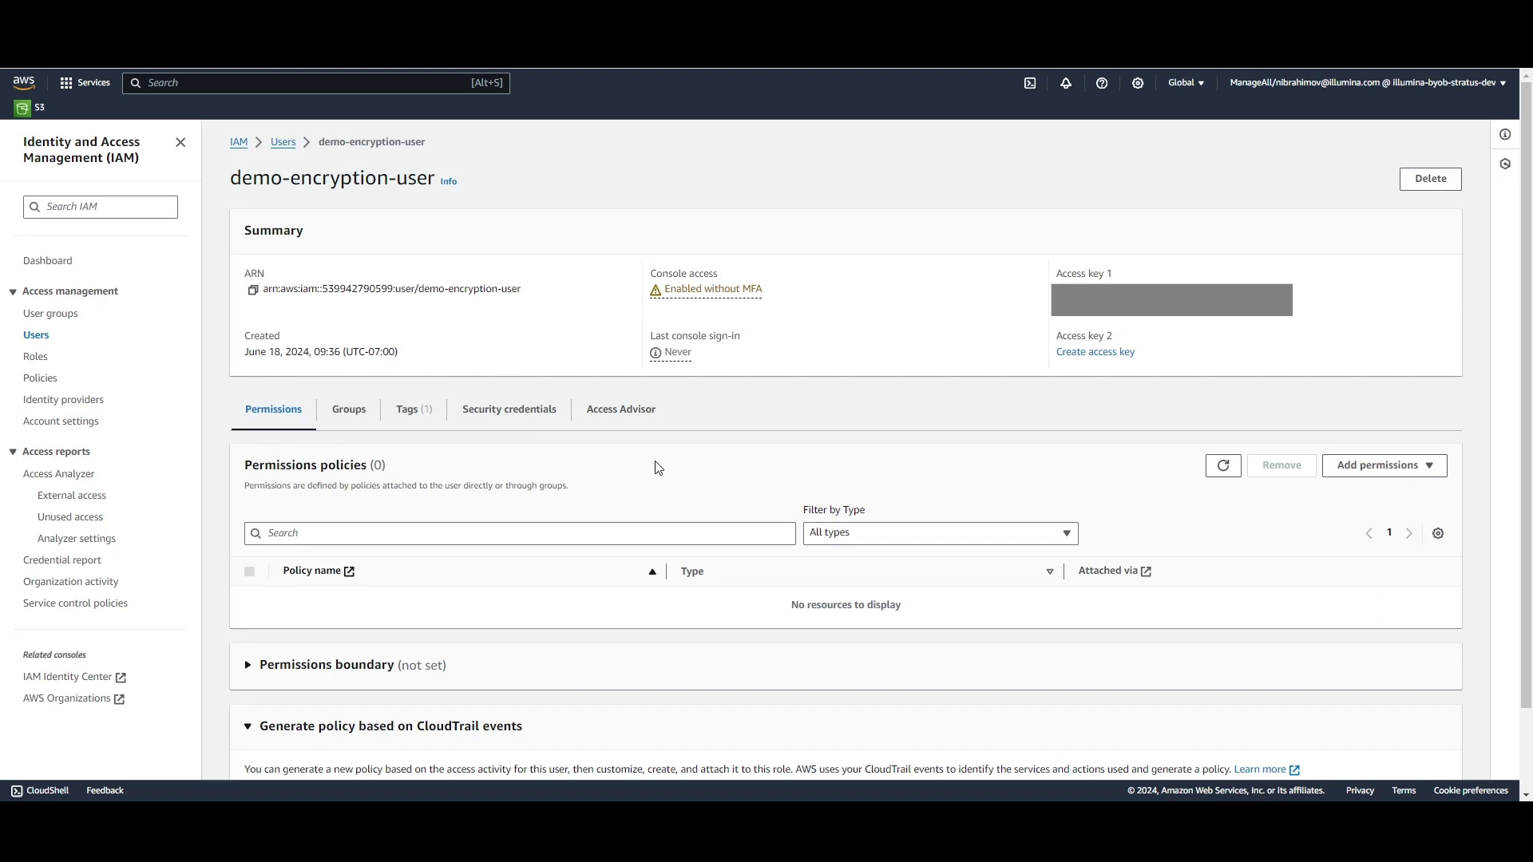
# - Attach the byob-encryption-policy-demo policy directly to demo-encryption-user and confirm the added permissions
pyautogui.click(1411, 467)
pyautogui.click(1410, 488)
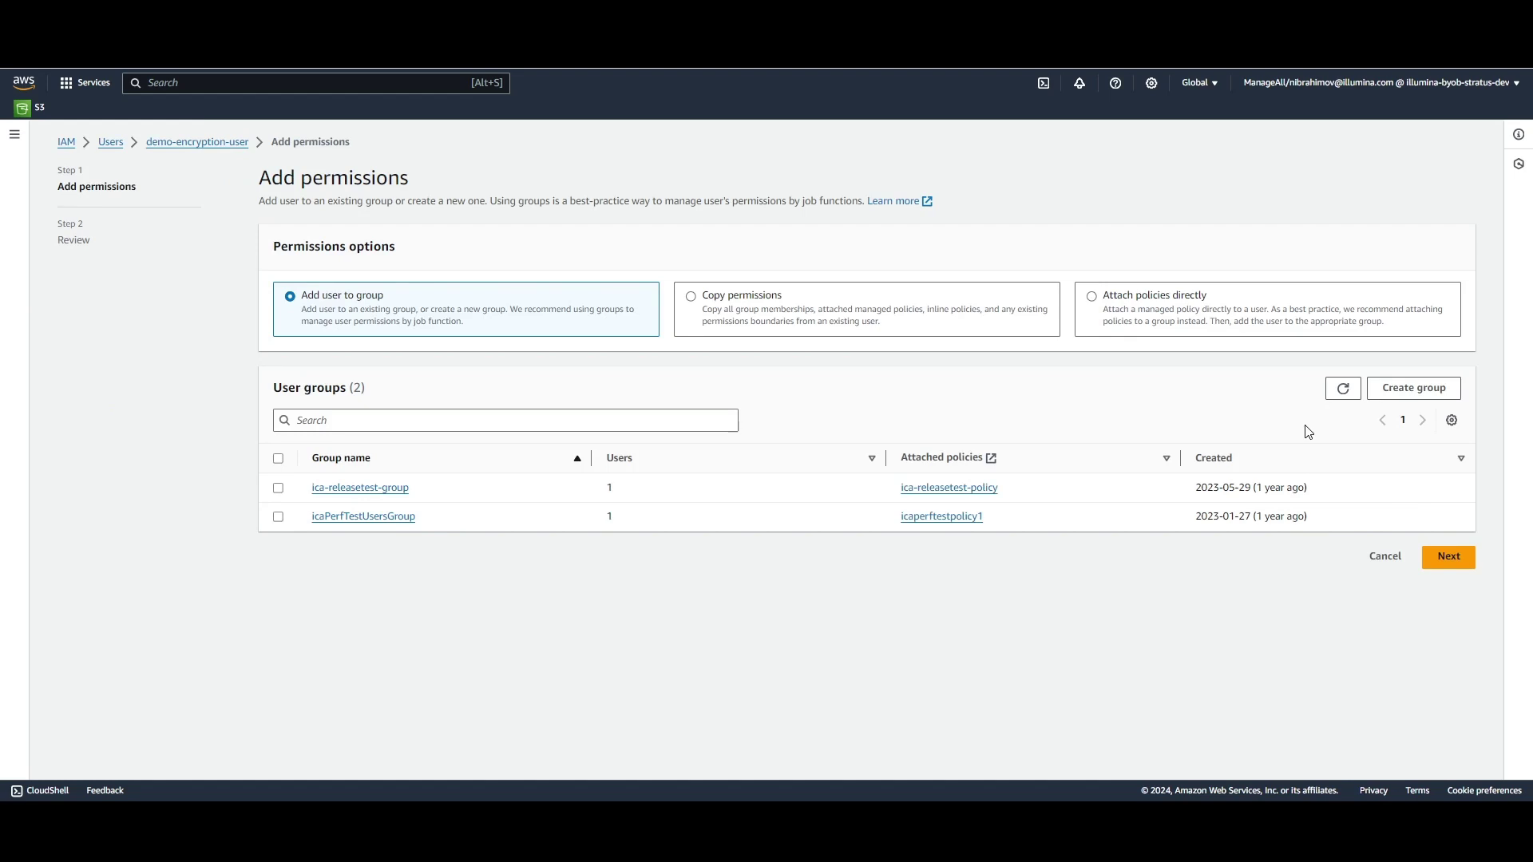
pyautogui.click(1092, 298)
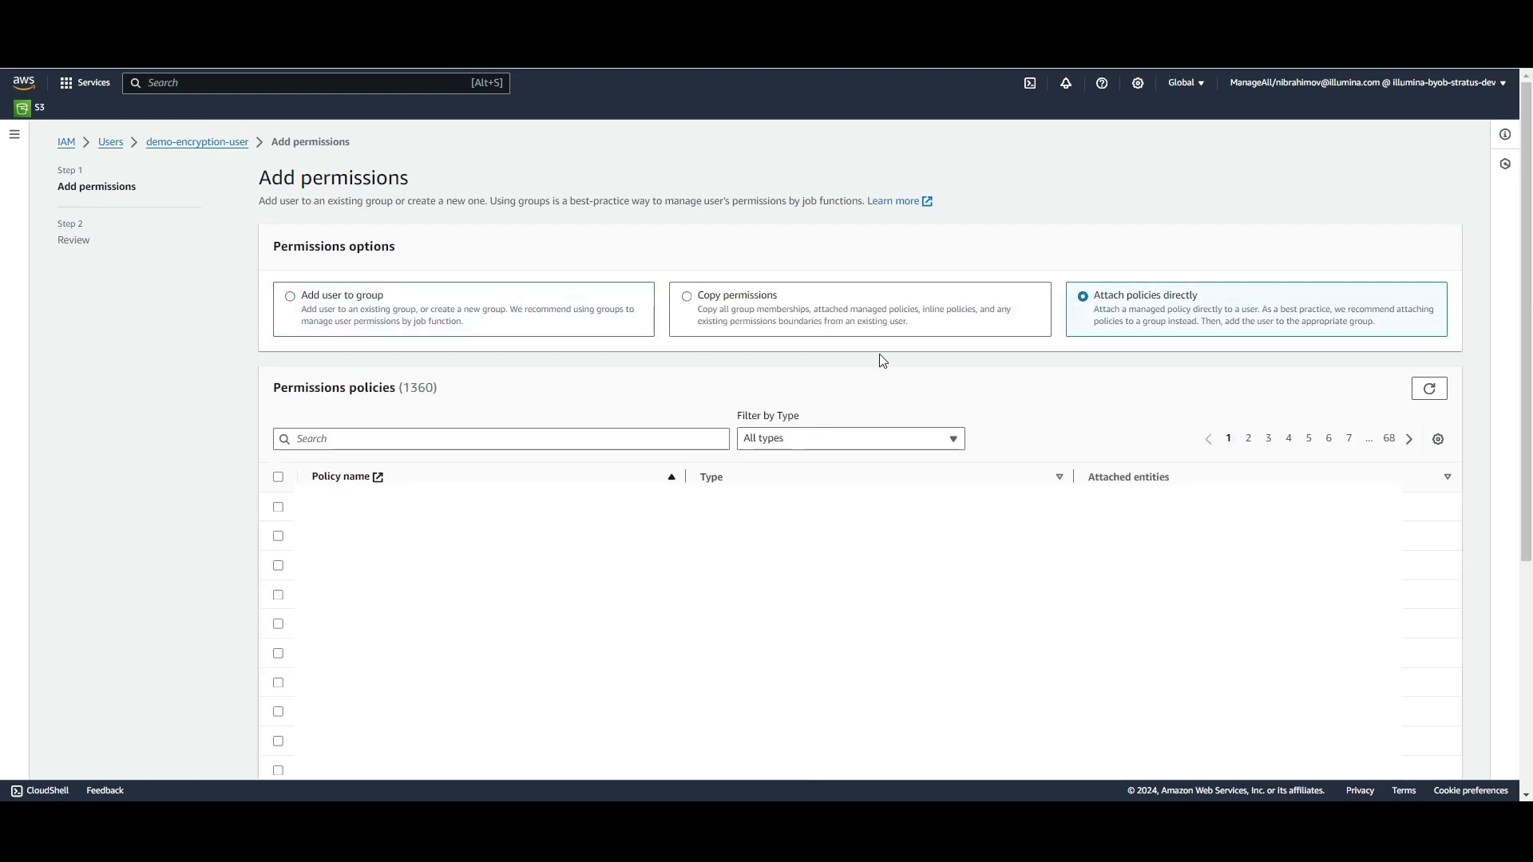
pyautogui.click(645, 448)
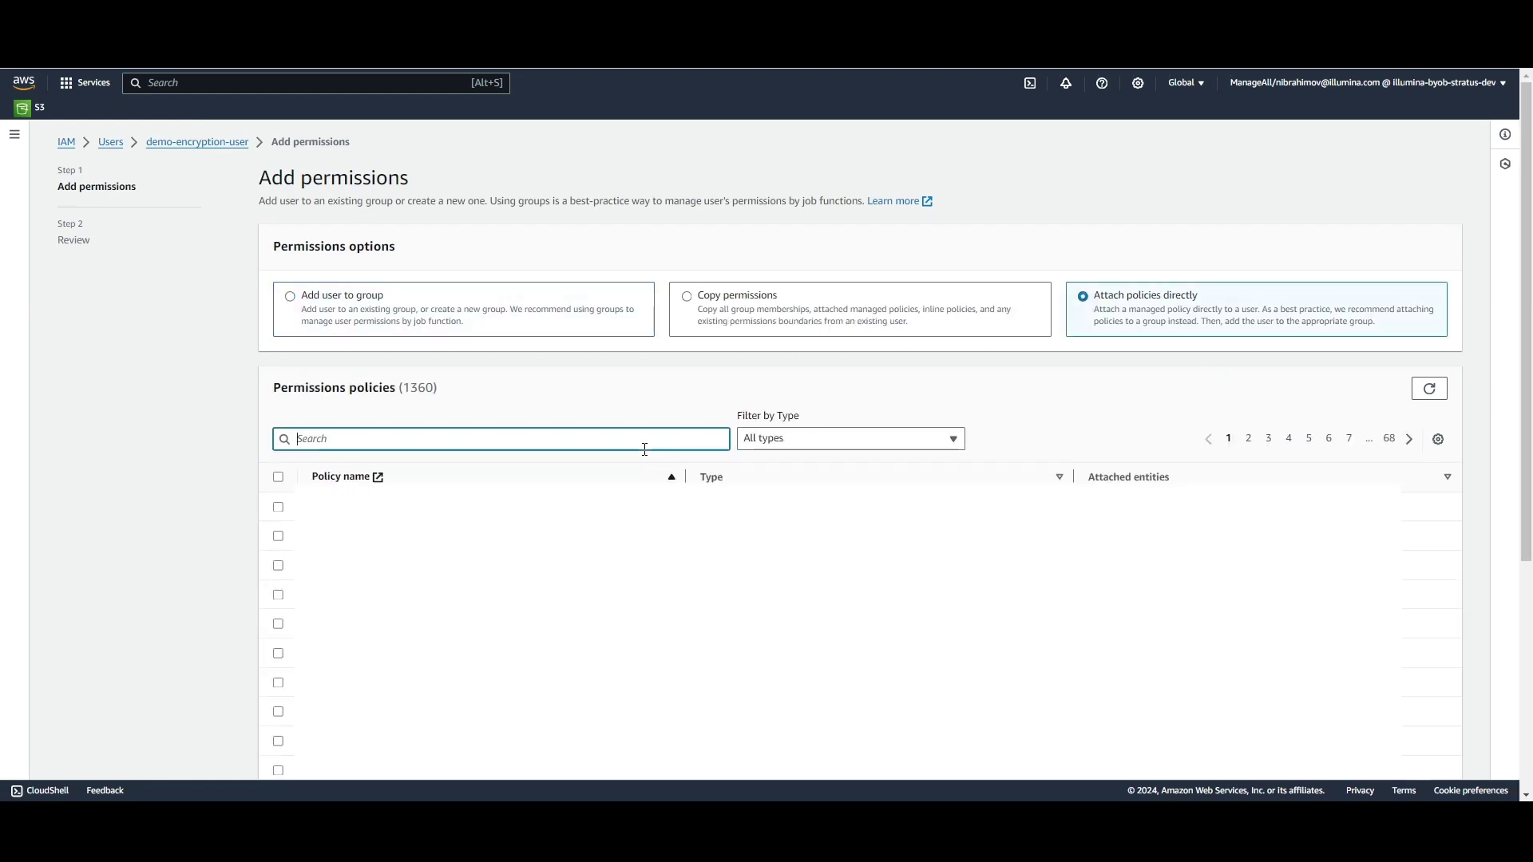
pyautogui.write('byob-encrypti')
pyautogui.click(278, 507)
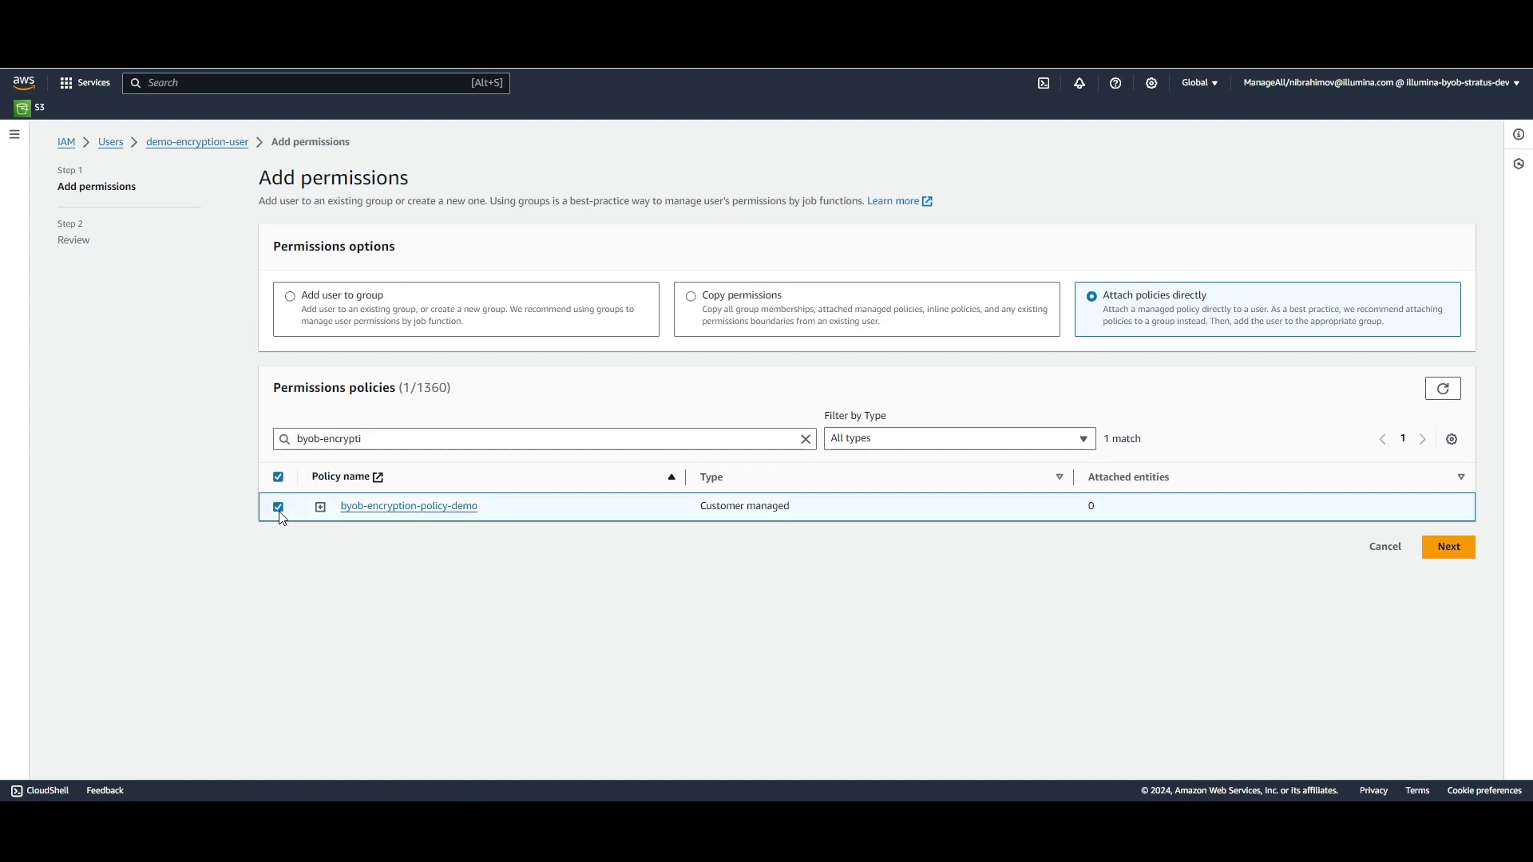
pyautogui.click(1449, 547)
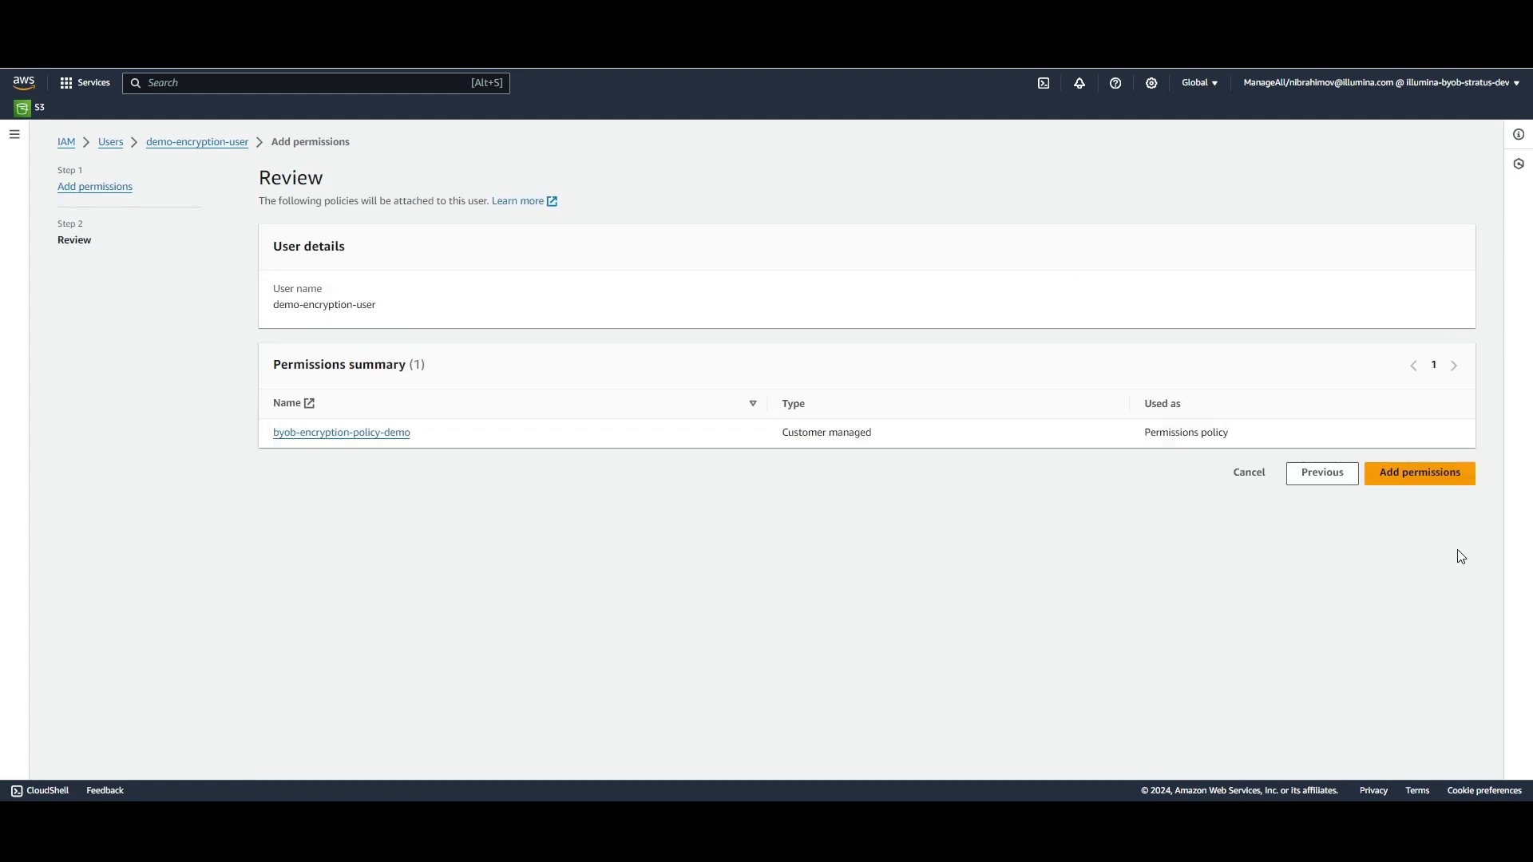
pyautogui.click(1422, 487)
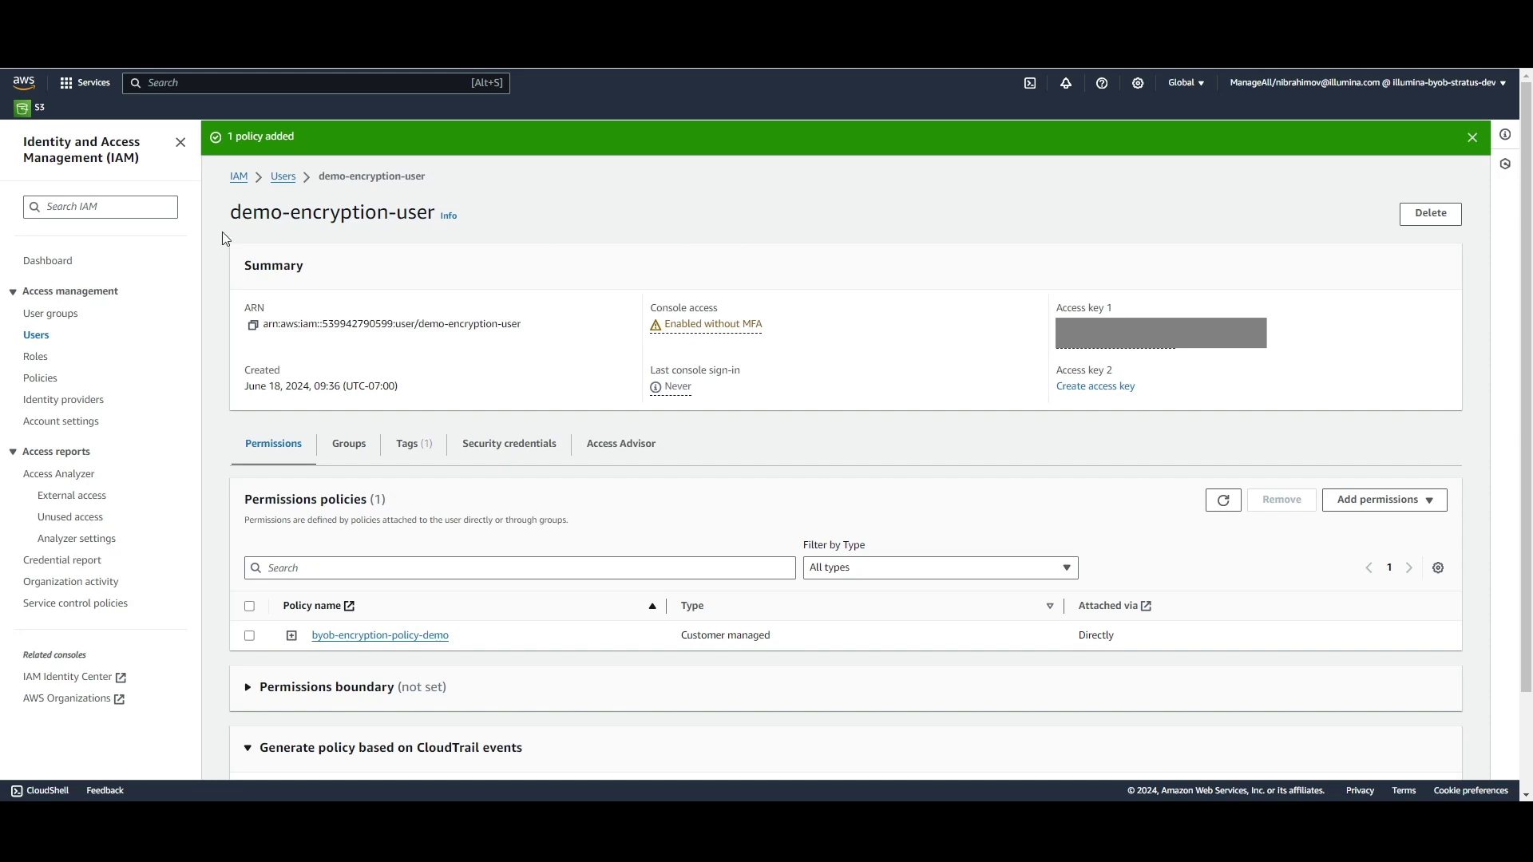
# - Find the byob-ica-encryption bucket among the S3 general purpose buckets and open it
pyautogui.click(40, 107)
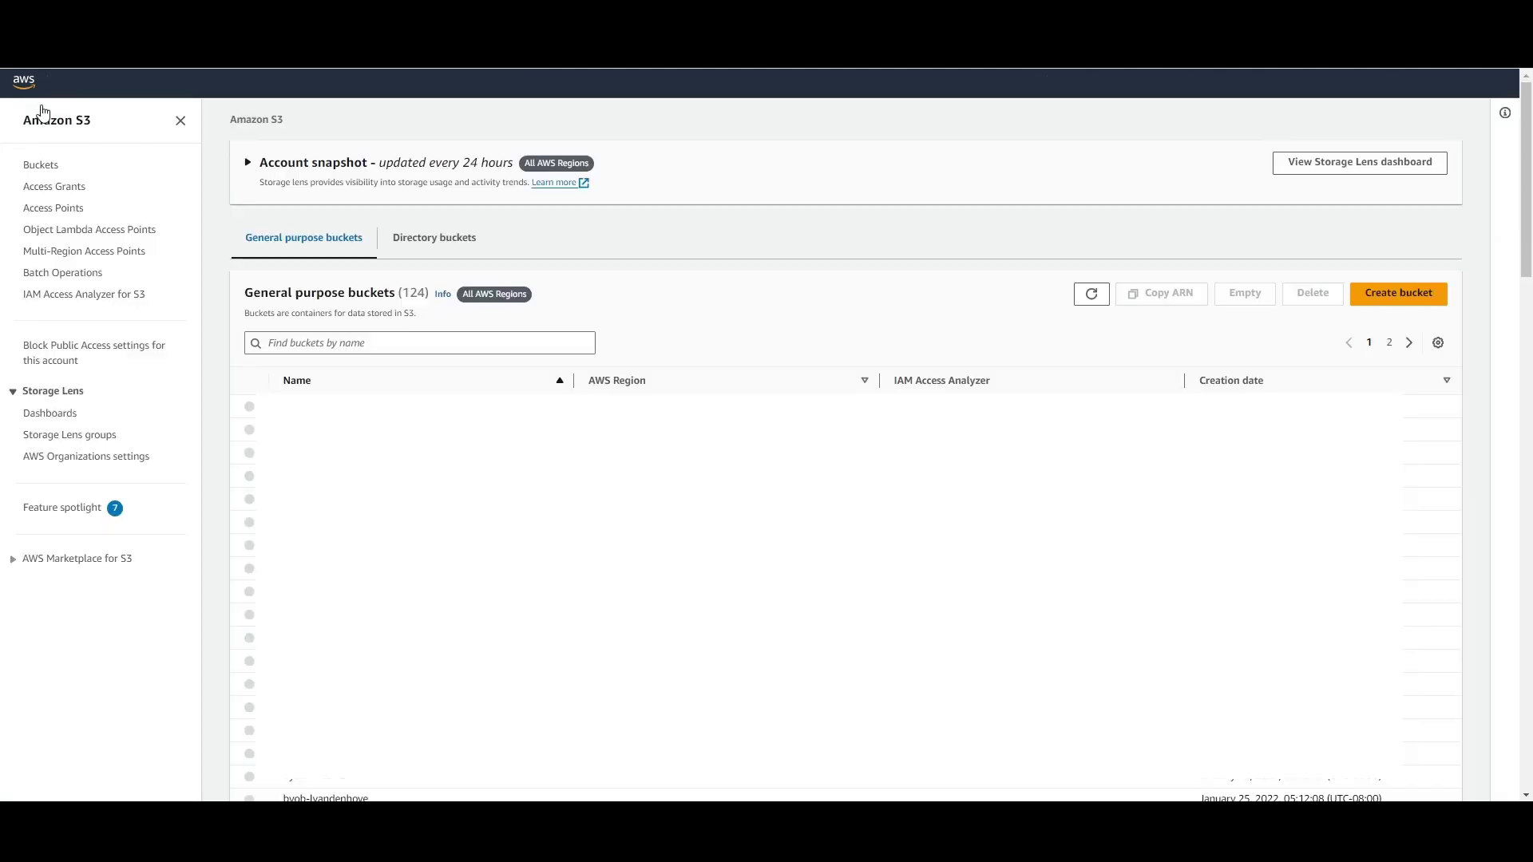
pyautogui.click(329, 365)
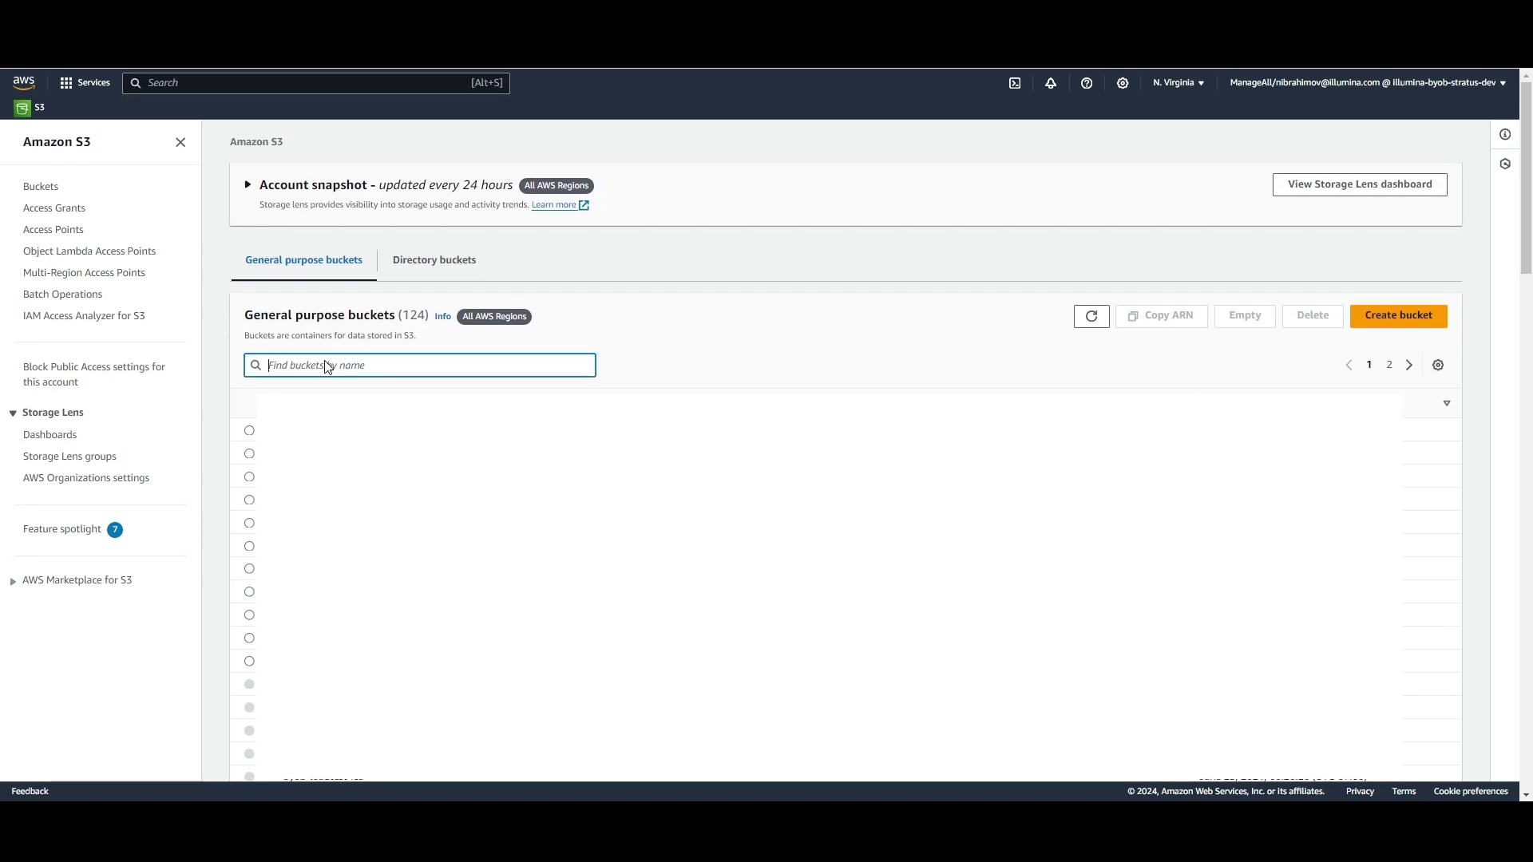
pyautogui.write('byob-ica-enc')
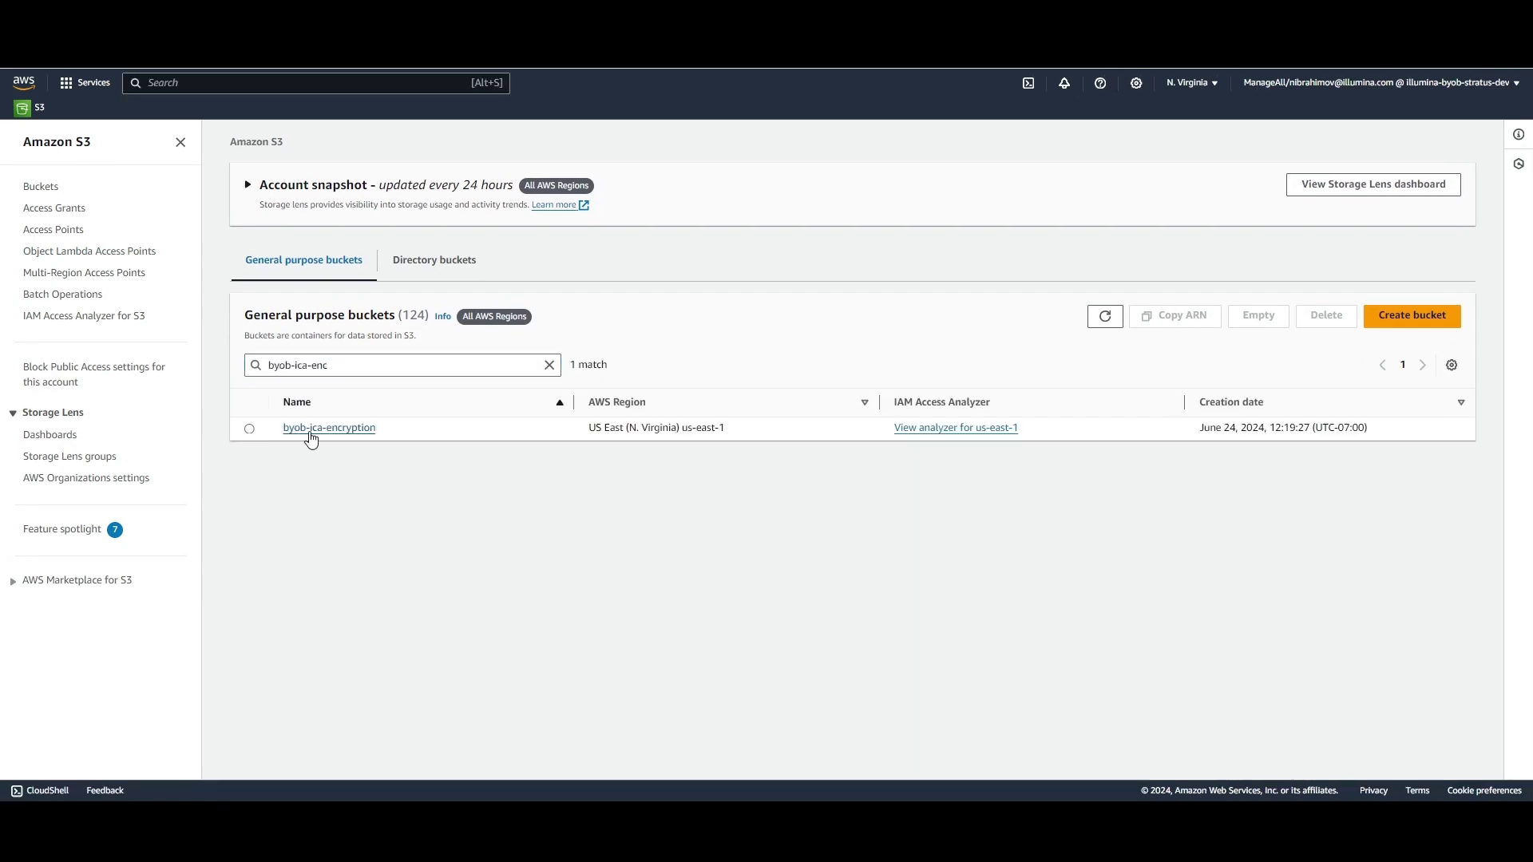
pyautogui.click(309, 430)
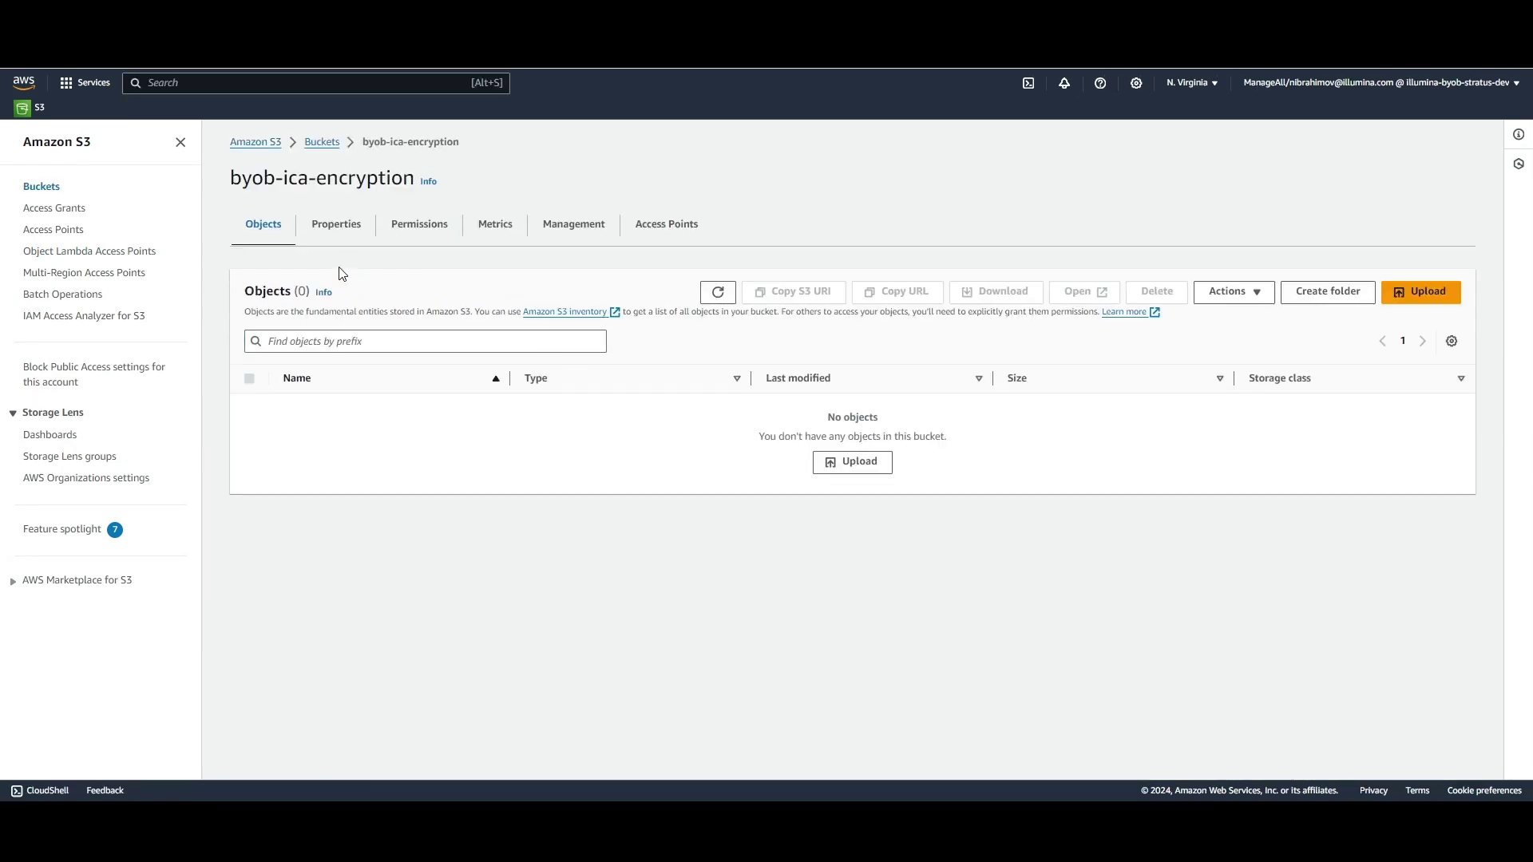
# - Change the bucket's default encryption to SSE-KMS using the copied KMS key ARN and save the changes
pyautogui.click(340, 238)
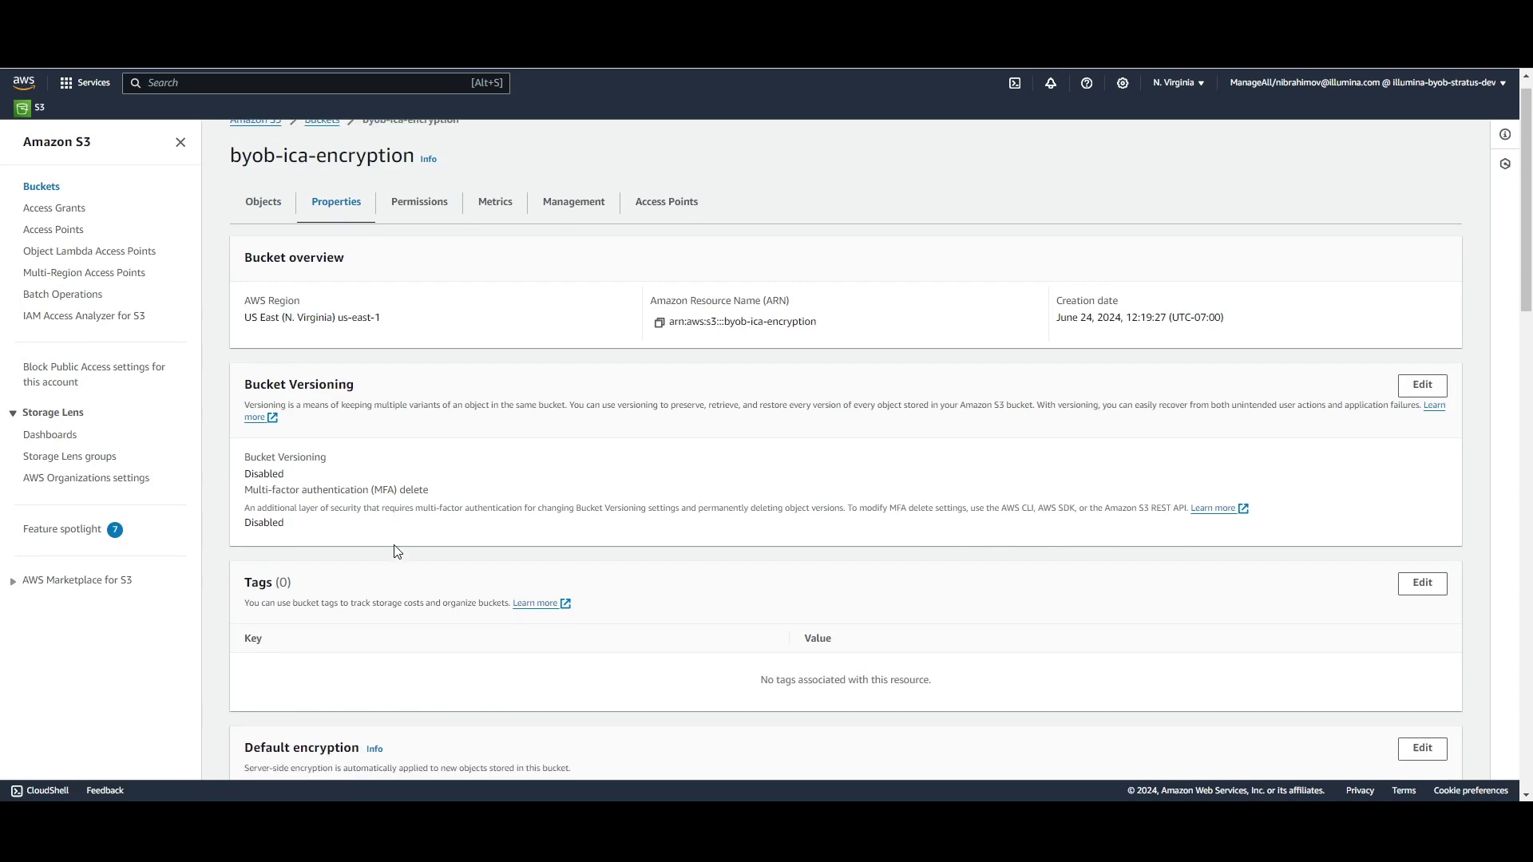
pyautogui.scroll(-4, 397, 551)
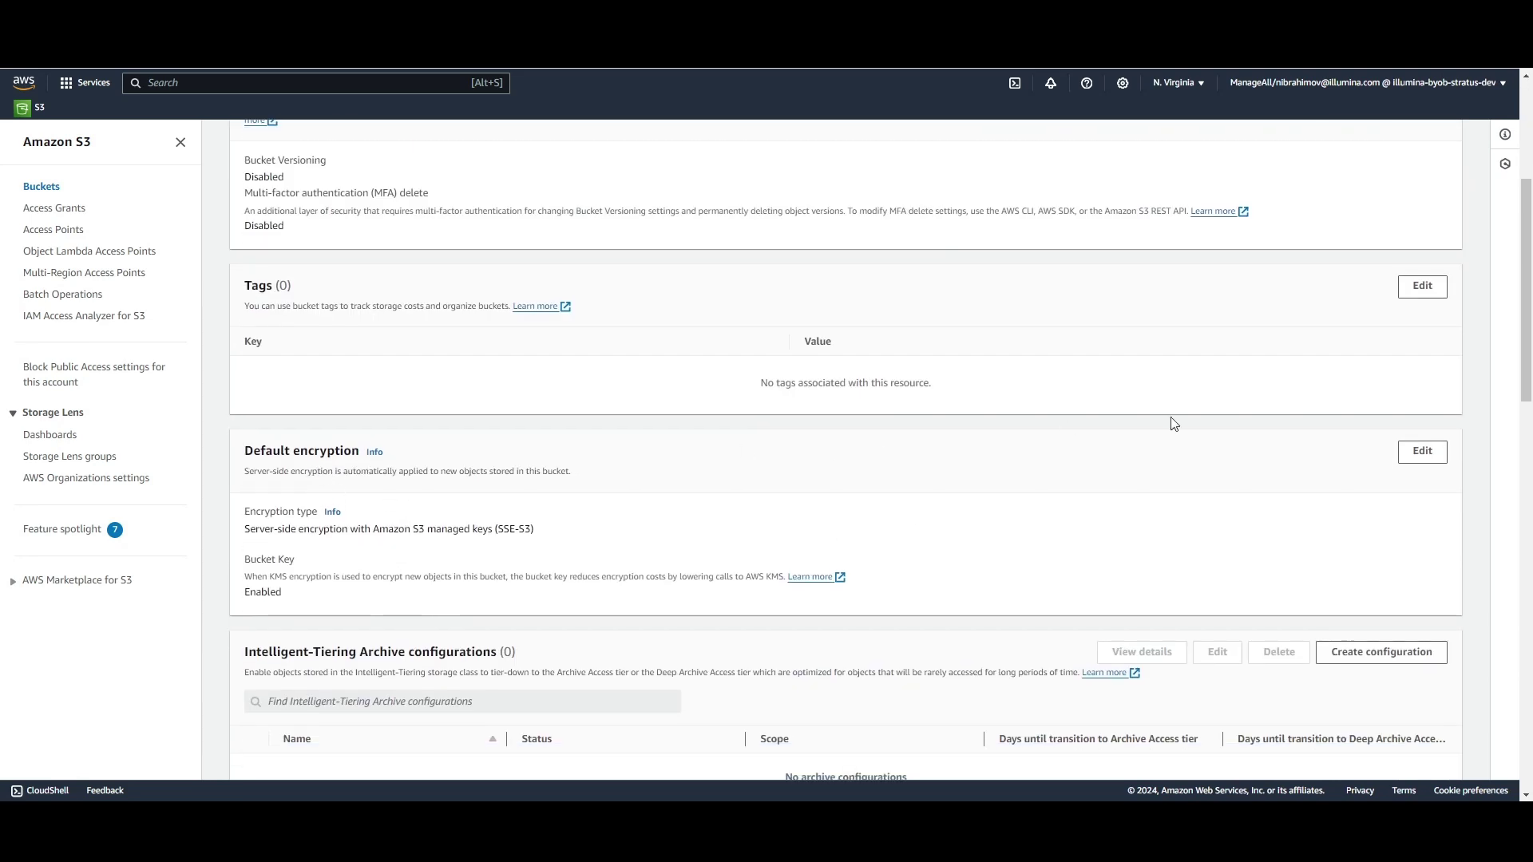
pyautogui.click(1432, 452)
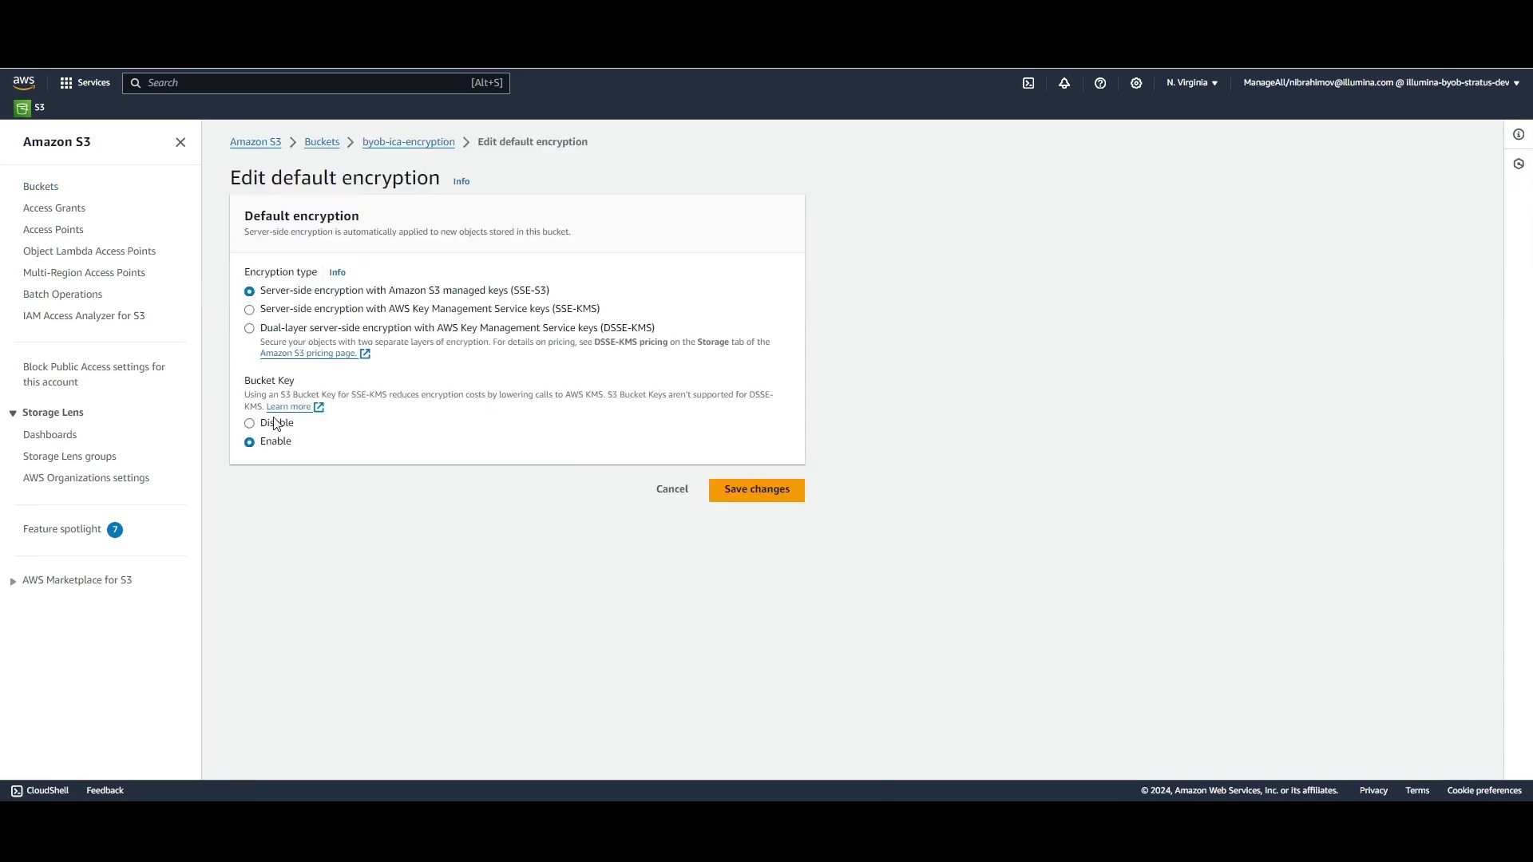
pyautogui.click(249, 311)
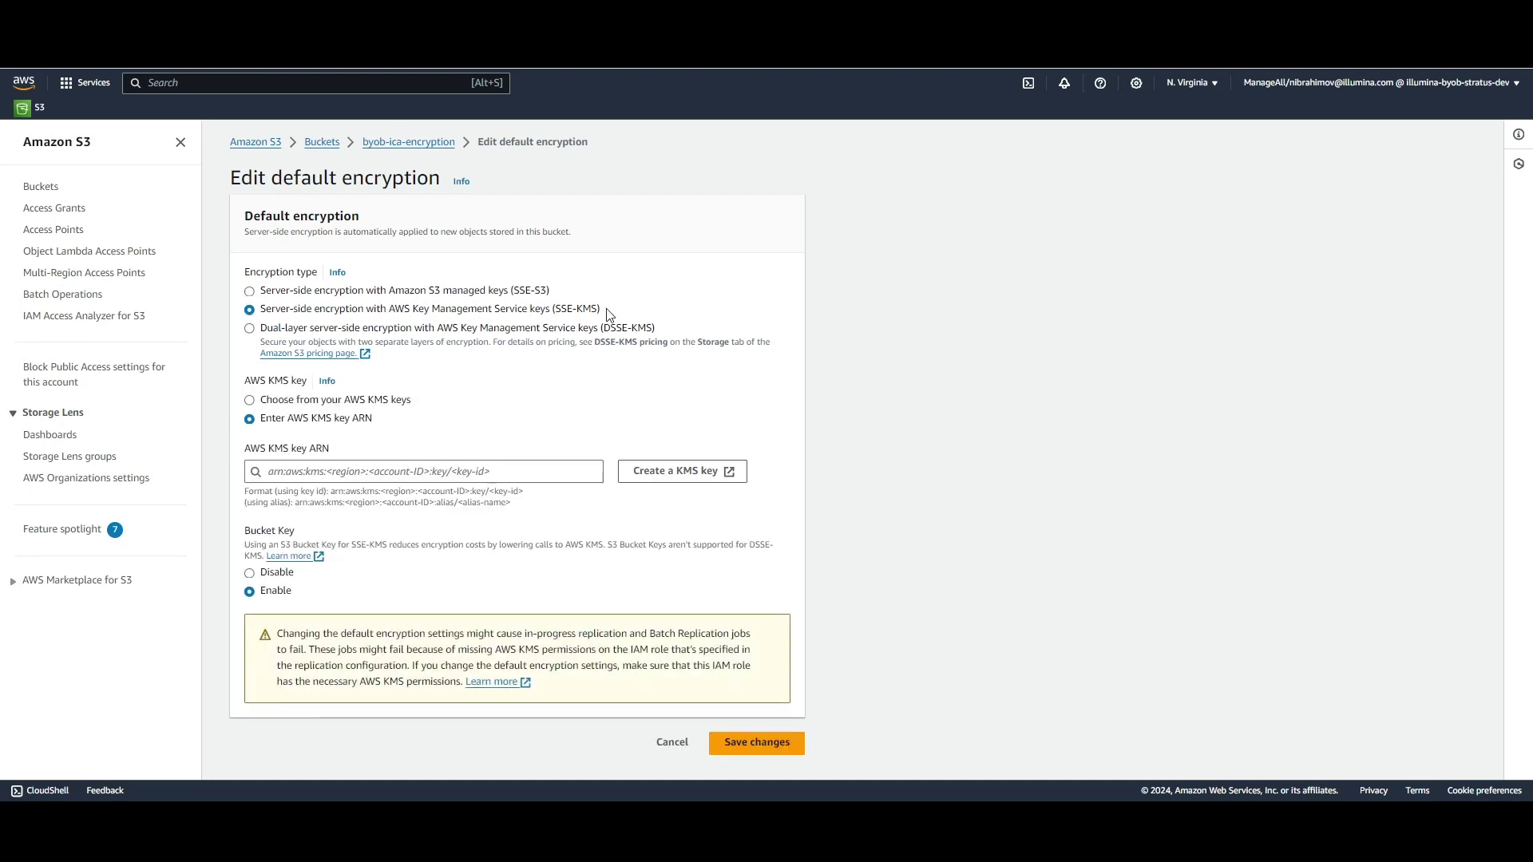
pyautogui.click(321, 469)
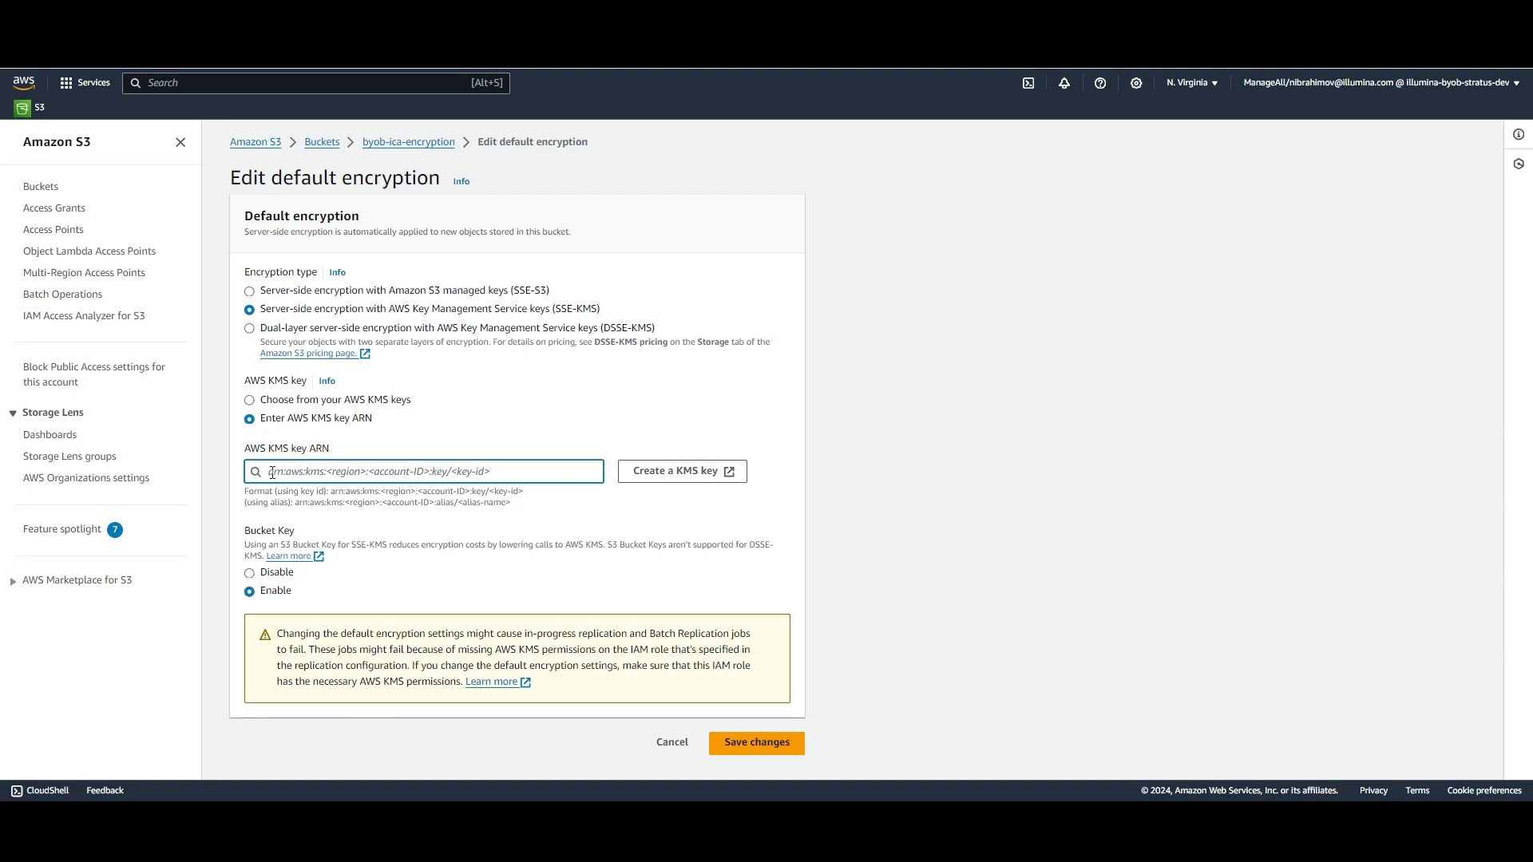
pyautogui.hotkey('ctrl', 'v')
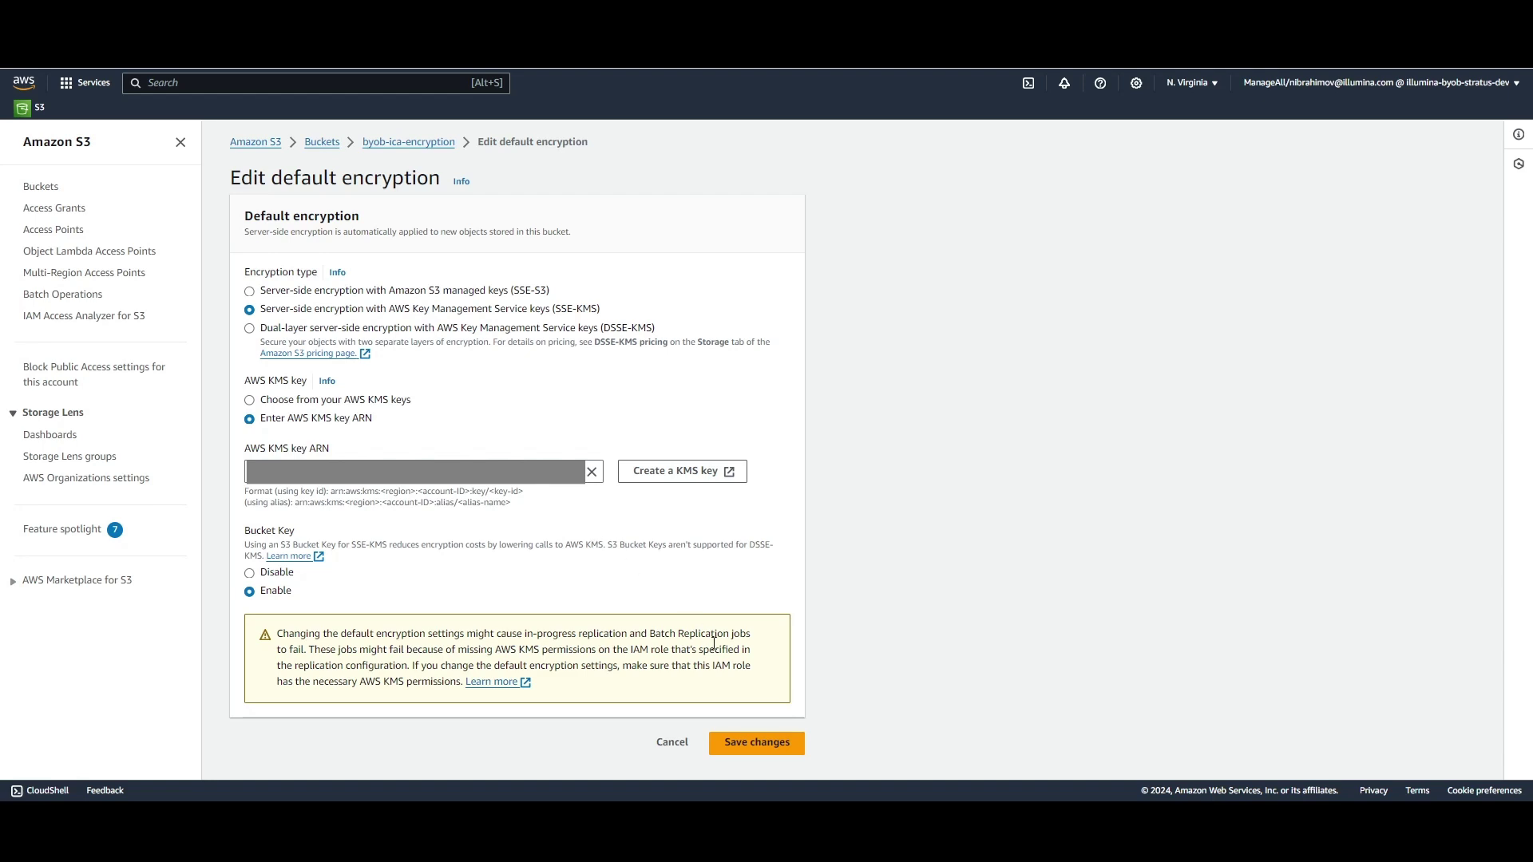
pyautogui.click(738, 744)
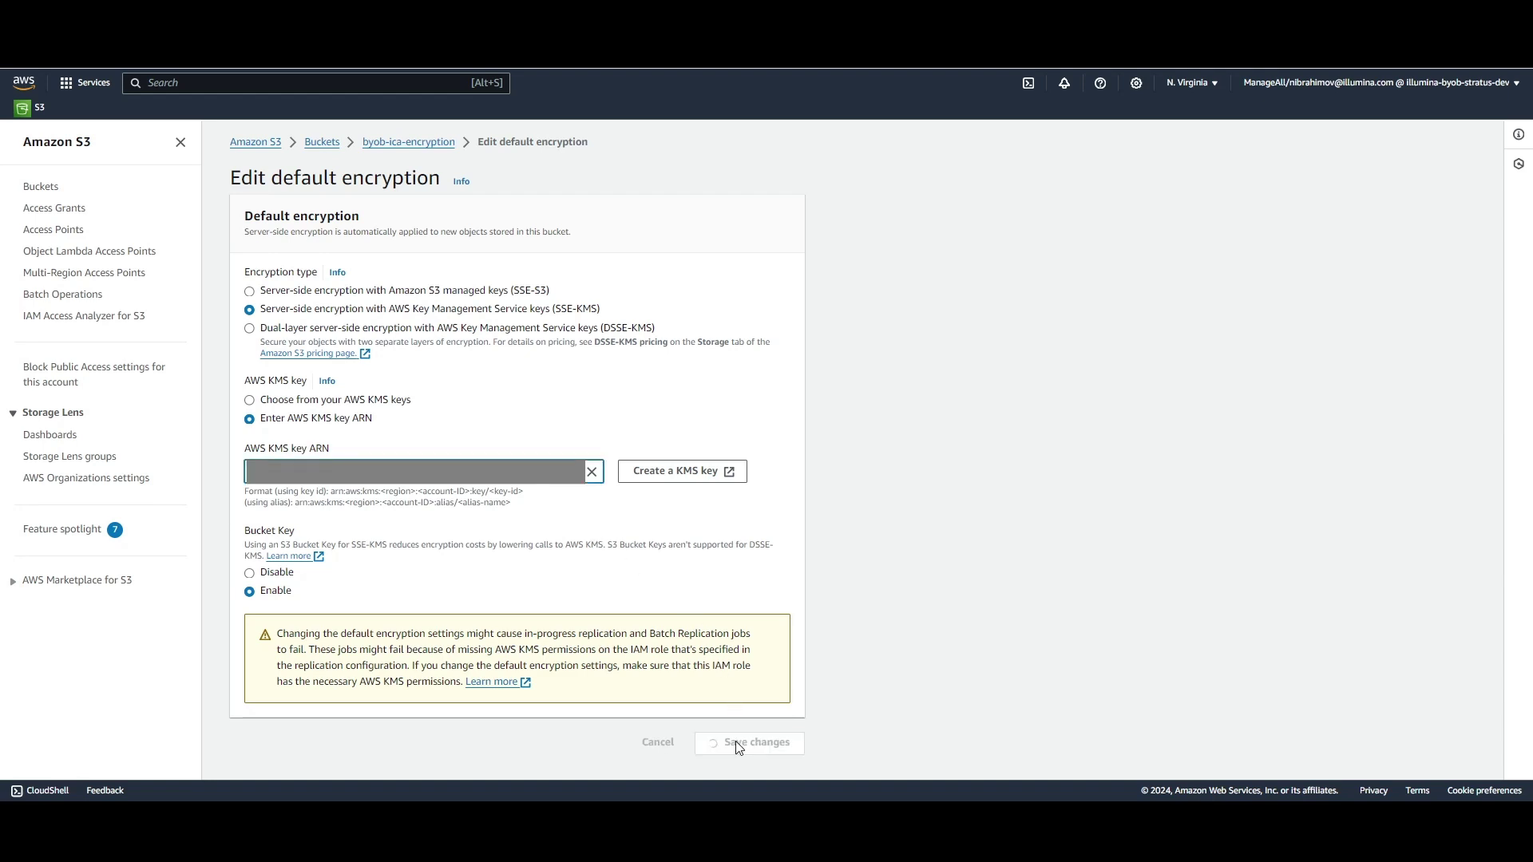
pyautogui.scroll(-5, 490, 407)
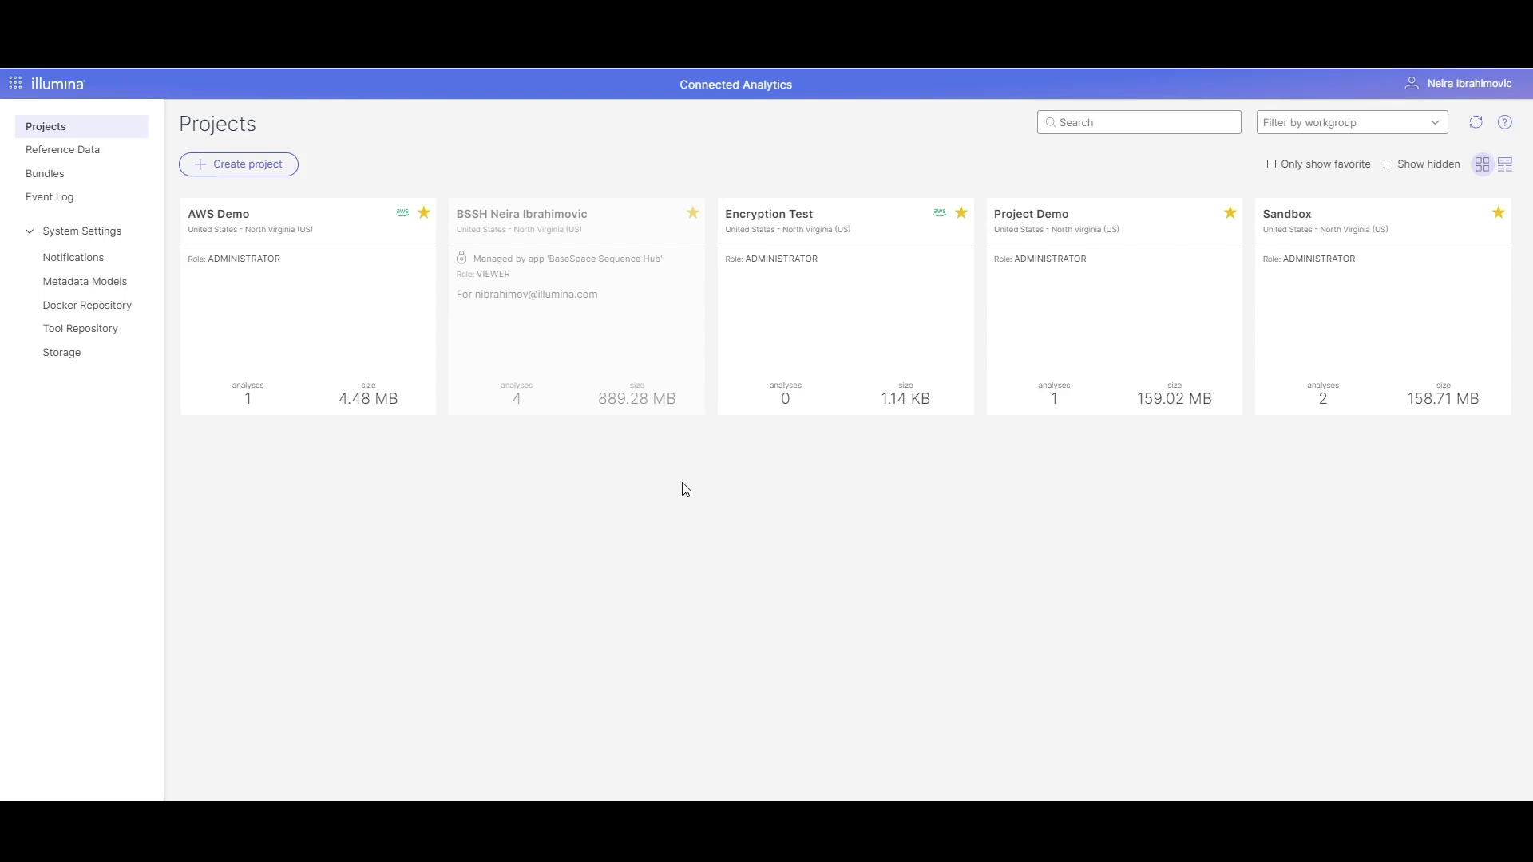
# - In Illumina Connected Analytics, create an Aws user storage credential named kms-encryption-demo with the access key ID and secret access key
pyautogui.click(75, 366)
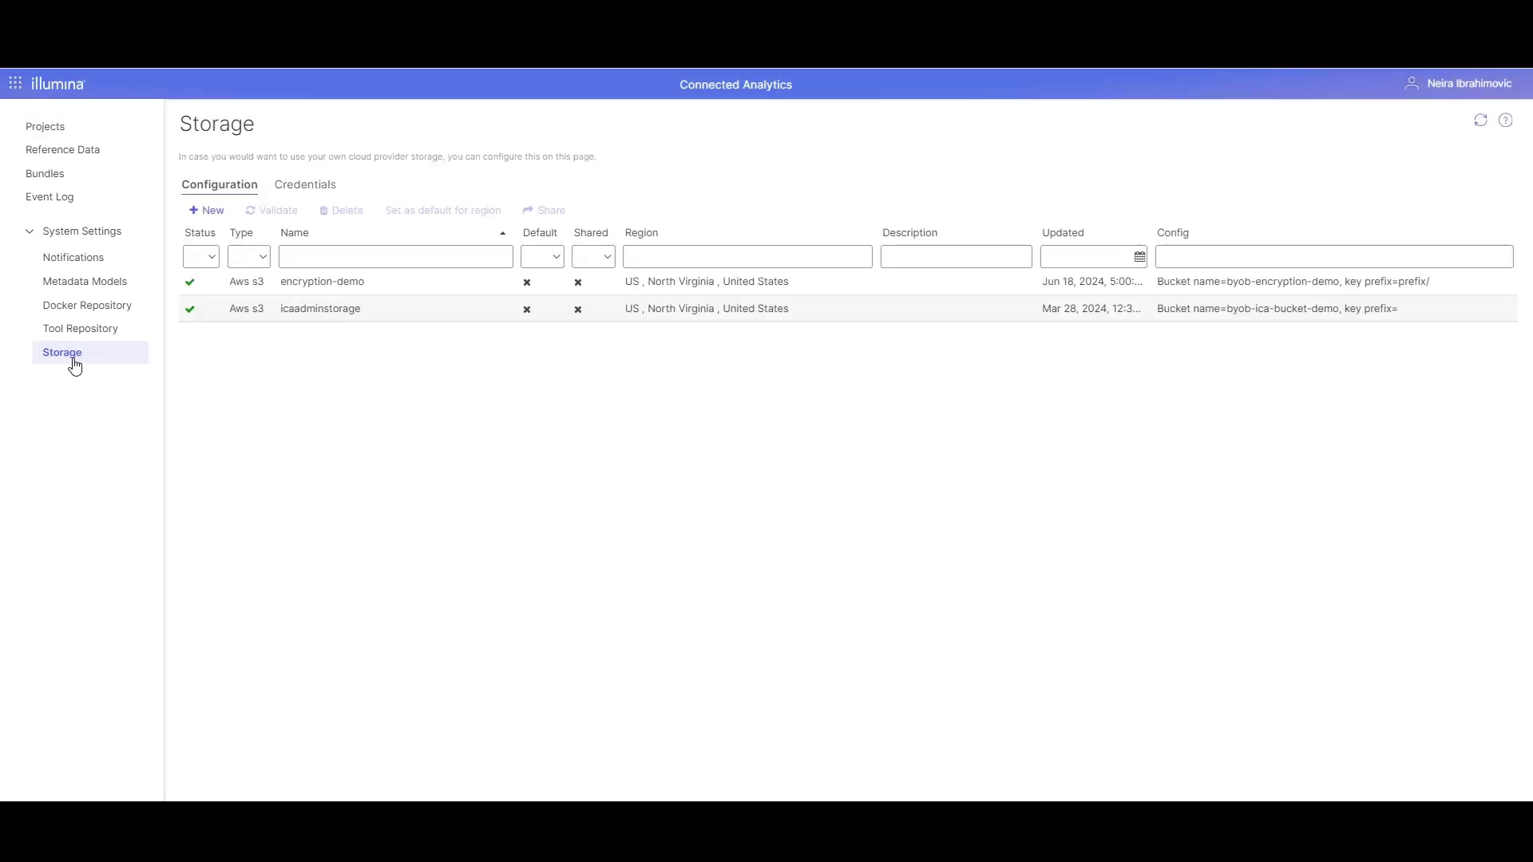
pyautogui.click(301, 197)
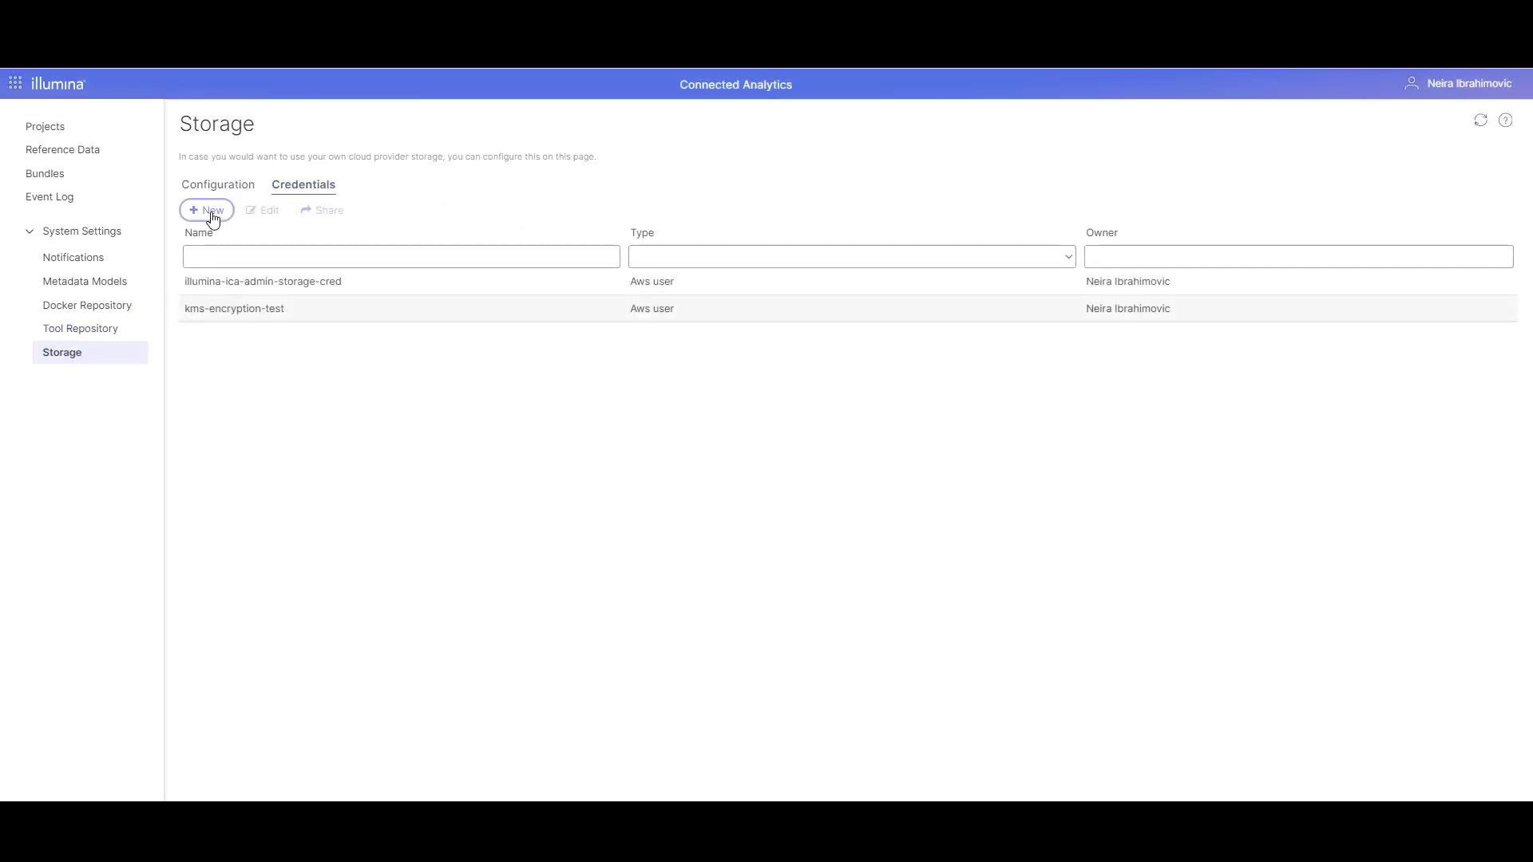
pyautogui.click(214, 212)
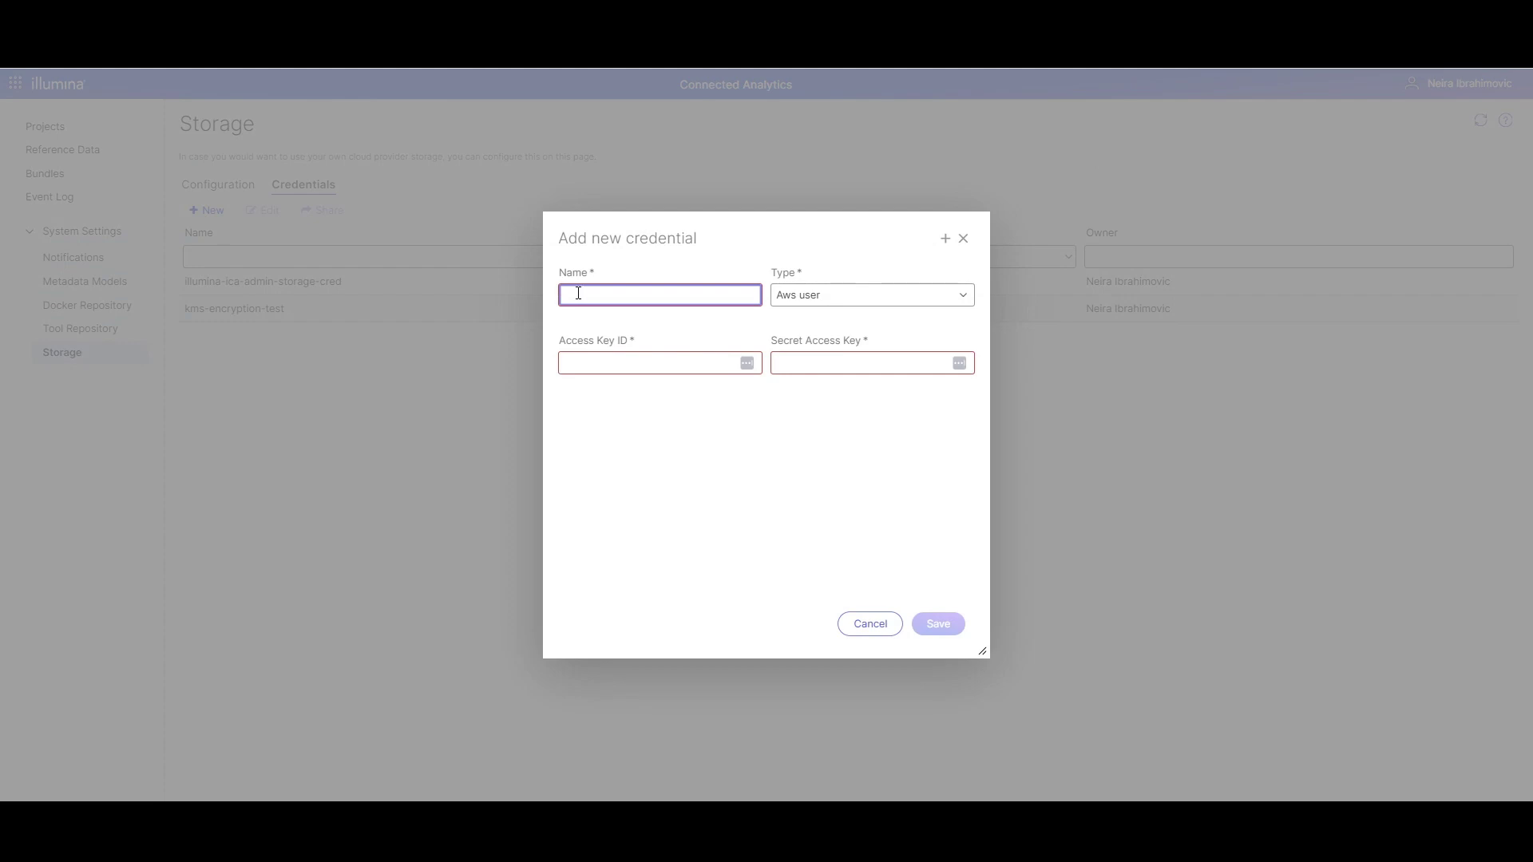
pyautogui.hotkey('ctrl', 'v')
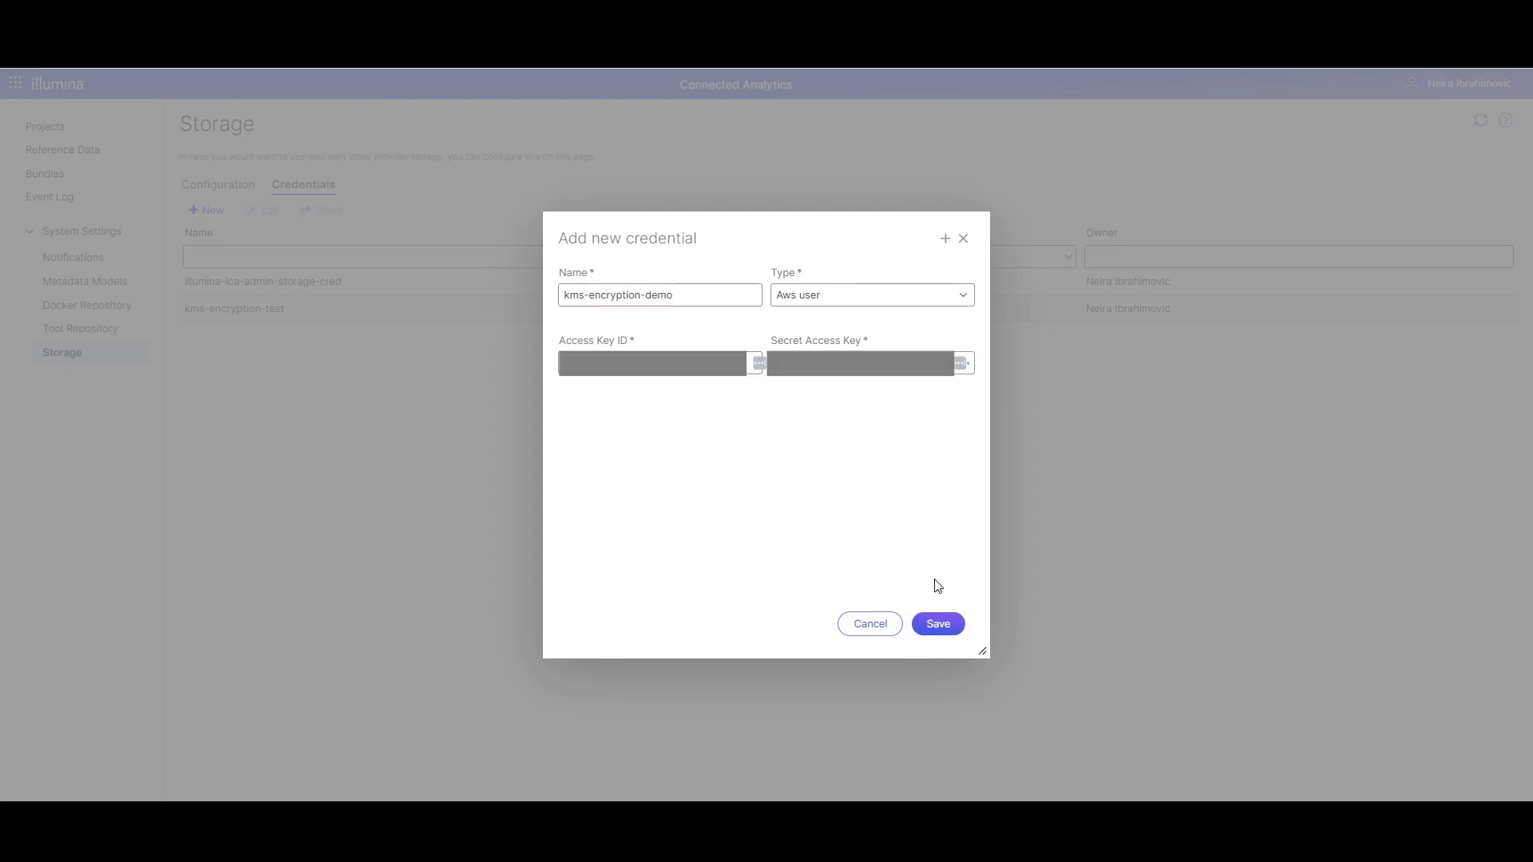
pyautogui.click(941, 625)
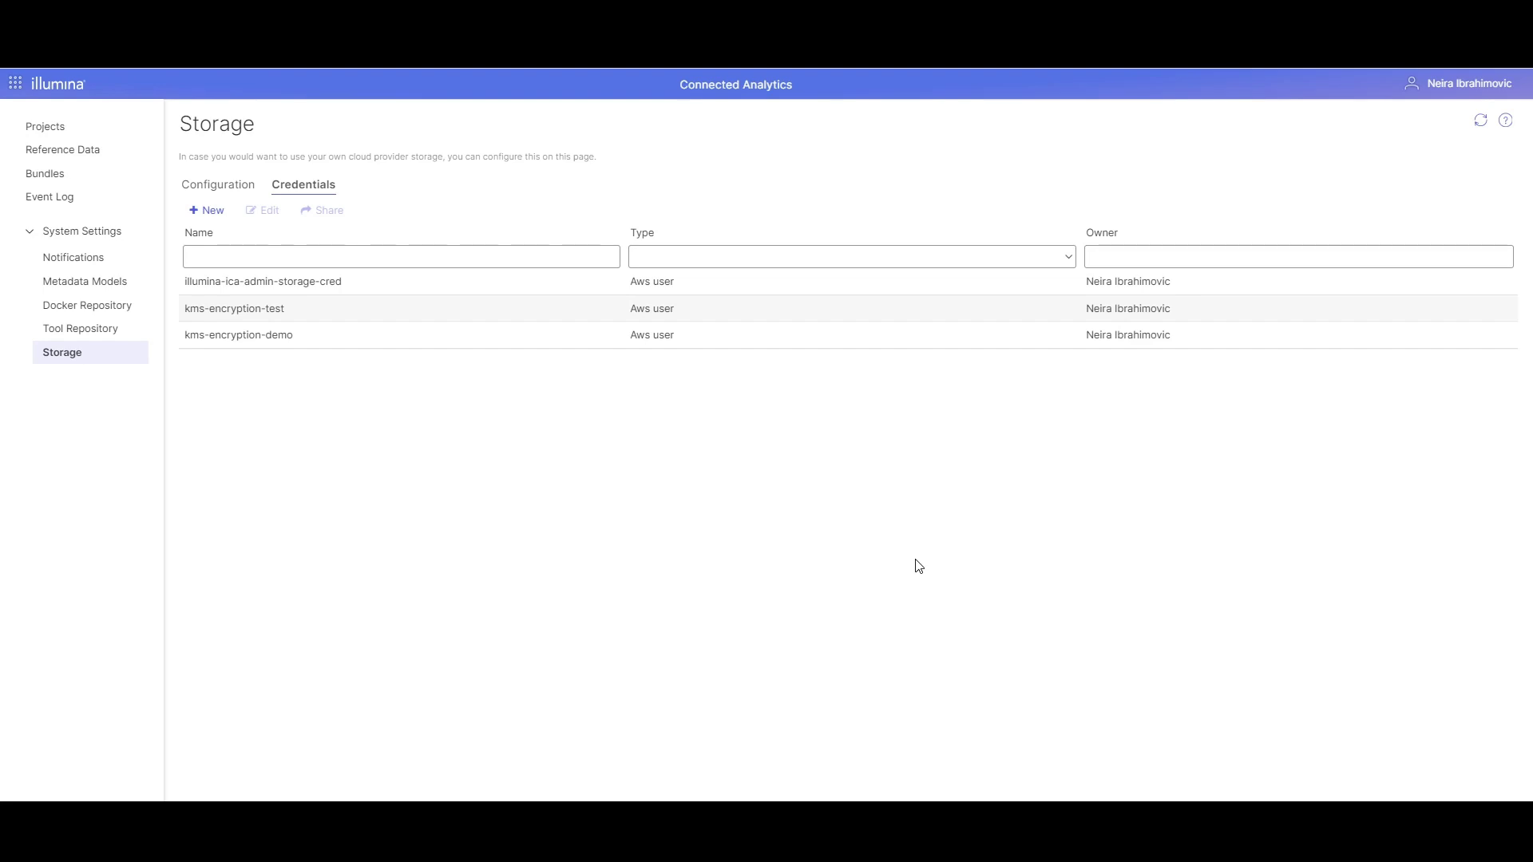
# - Start a new Aws s3 storage configuration named kms-encryption with region US, North Virginia, United States and bucket name byob-ica-encryption
pyautogui.click(188, 192)
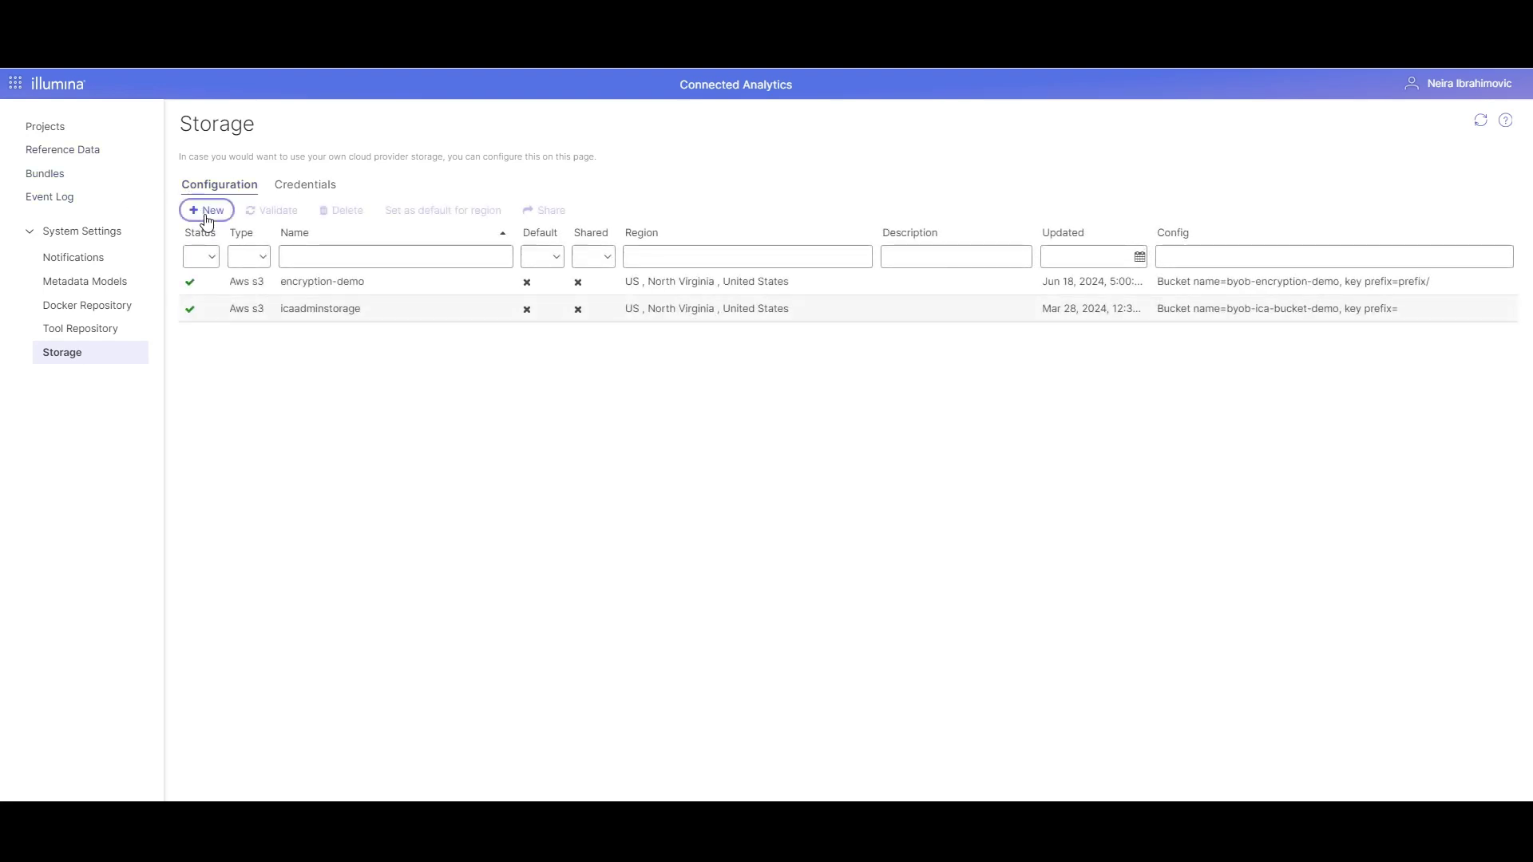
pyautogui.click(205, 213)
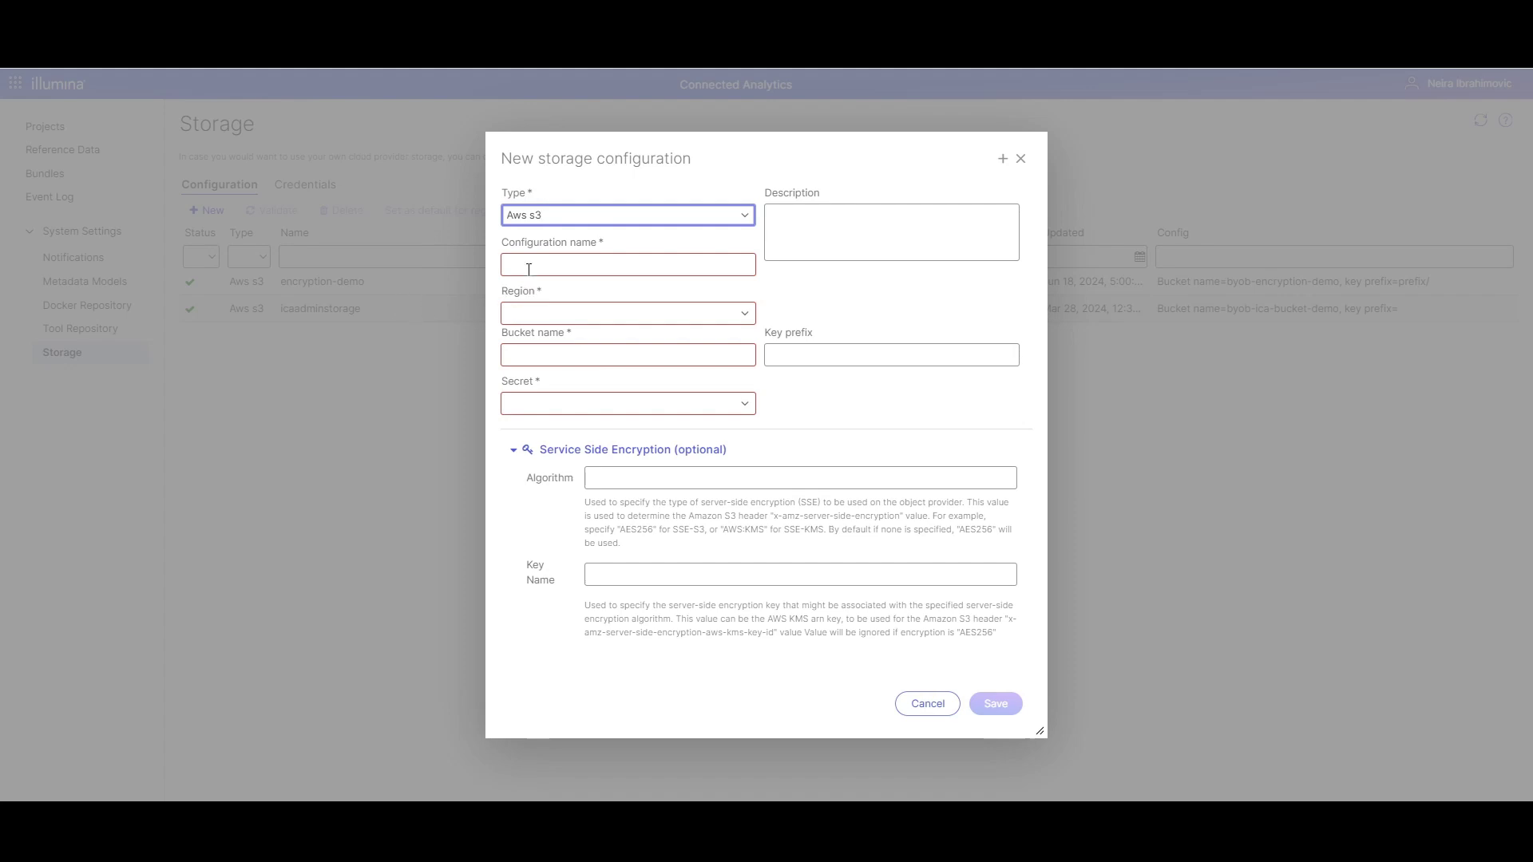
pyautogui.click(525, 260)
pyautogui.write('kms-encryption')
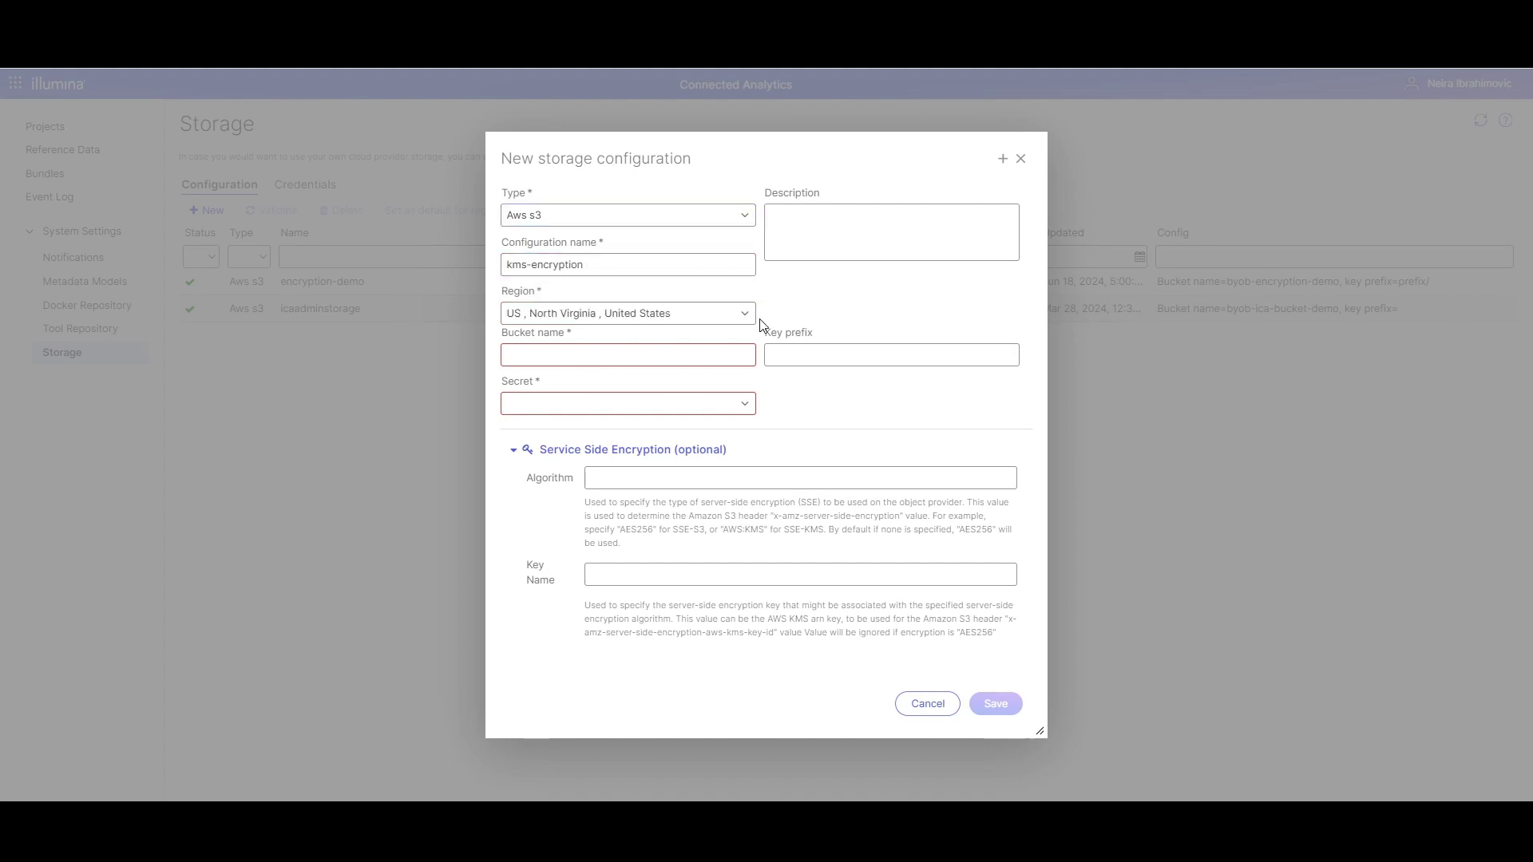
pyautogui.click(575, 352)
pyautogui.write('byob-ica-encryption')
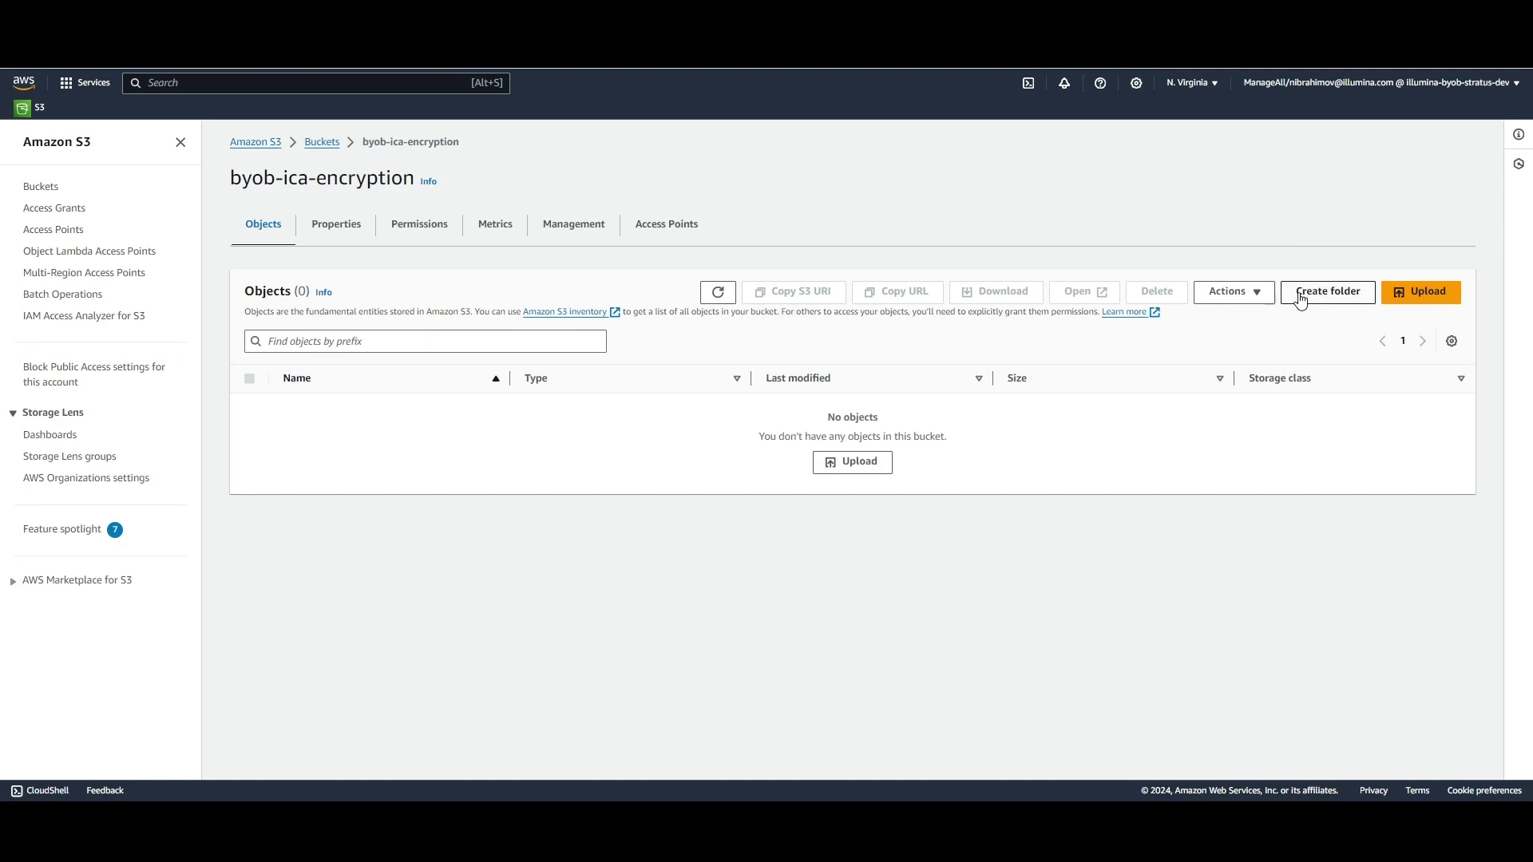
# - Switch to the S3 console and create a folder named genomicdata in the byob-ica-encryption bucket without specifying an encryption key
pyautogui.click(1295, 292)
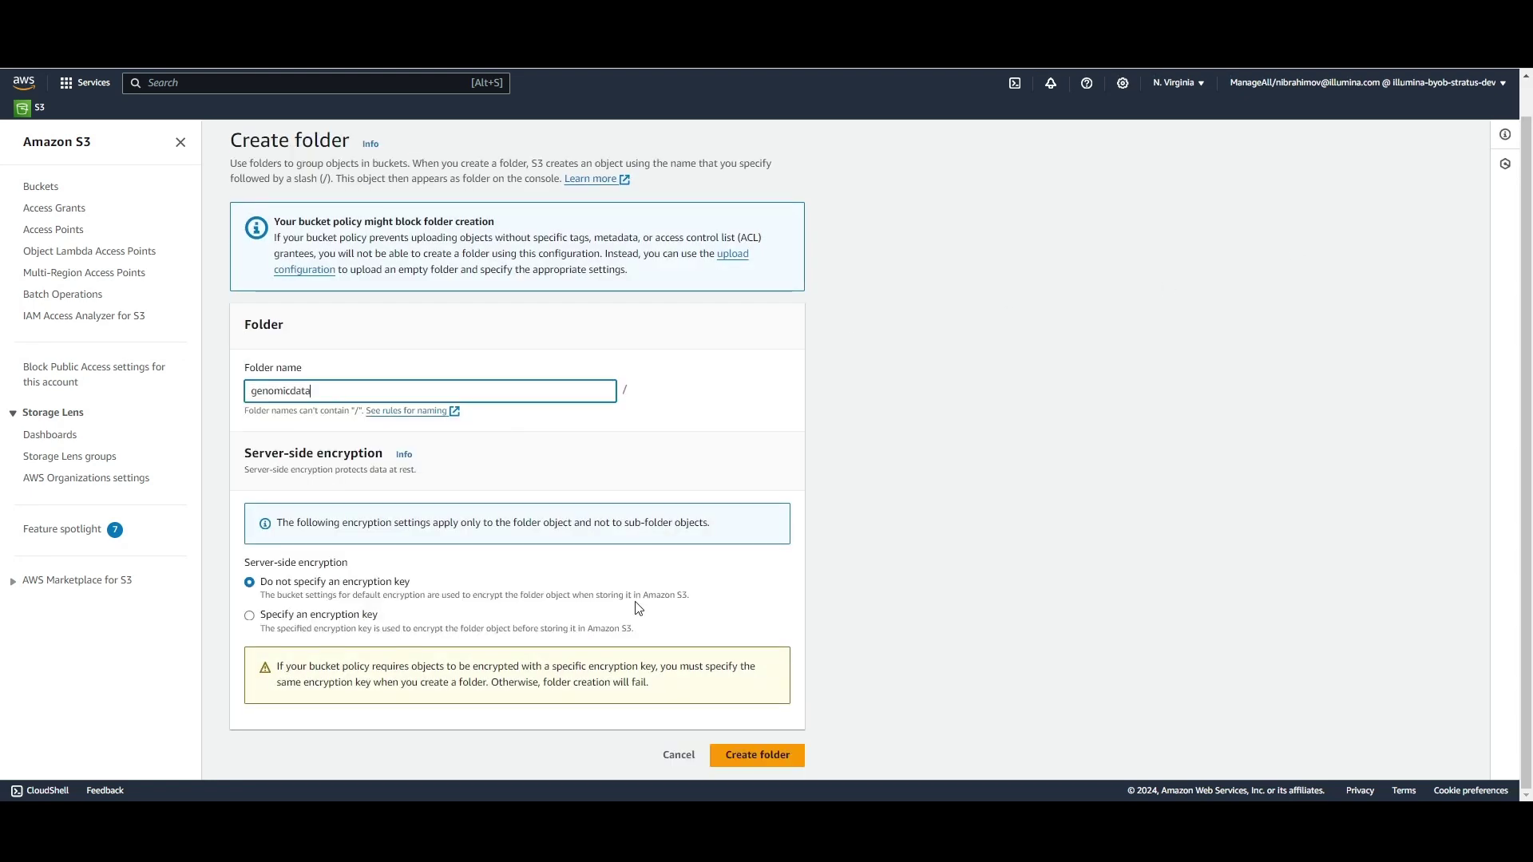
pyautogui.click(745, 760)
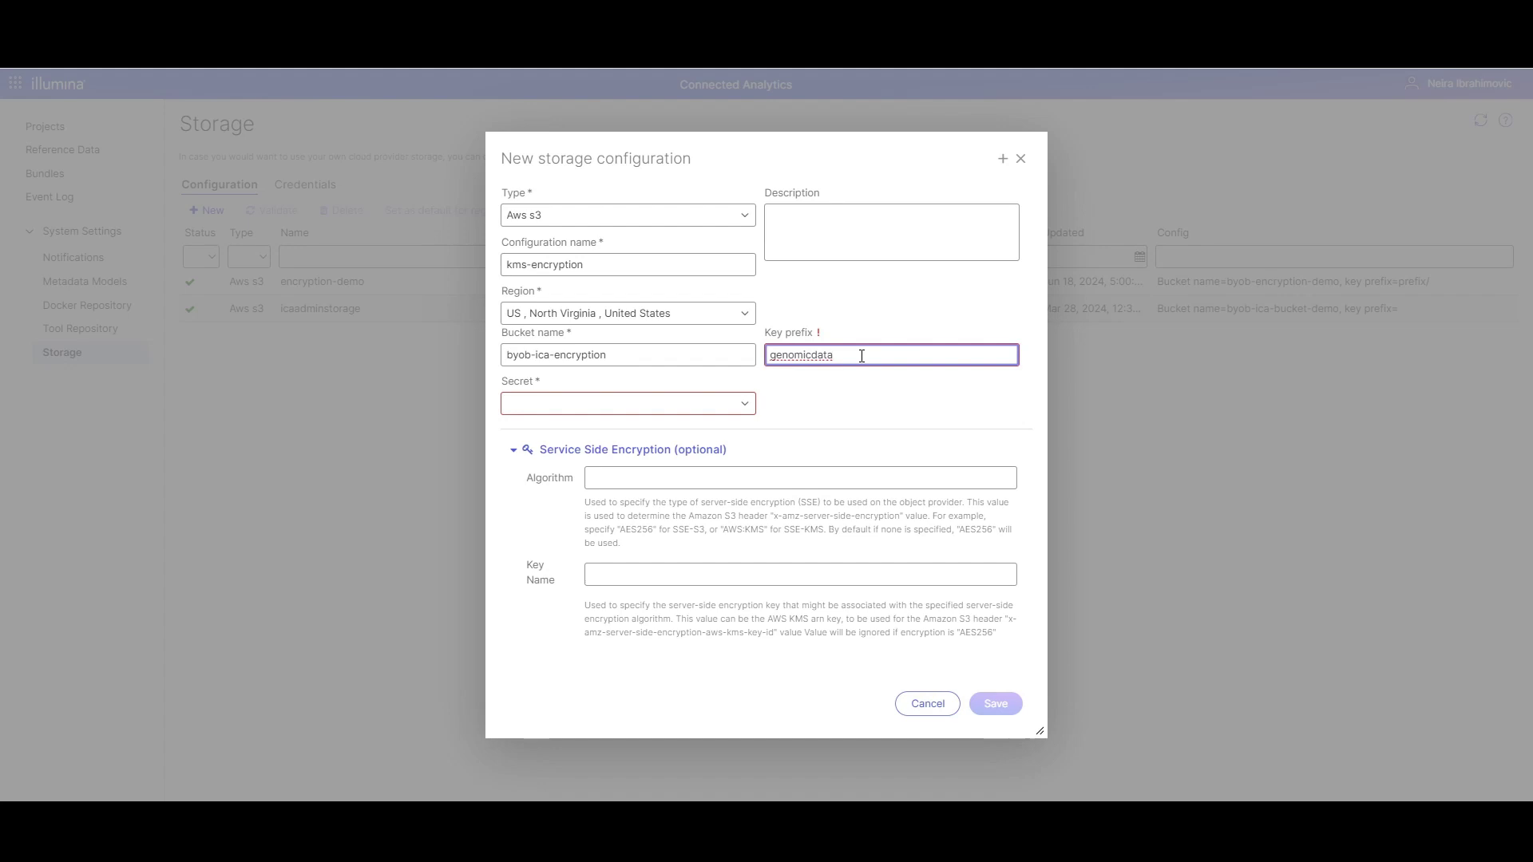
# - In Connected Analytics, save the storage configuration with key prefix genomicdata/, secret kms-encryption-demo, algorithm aws:kms and the KMS key ARN as key name
pyautogui.click(745, 405)
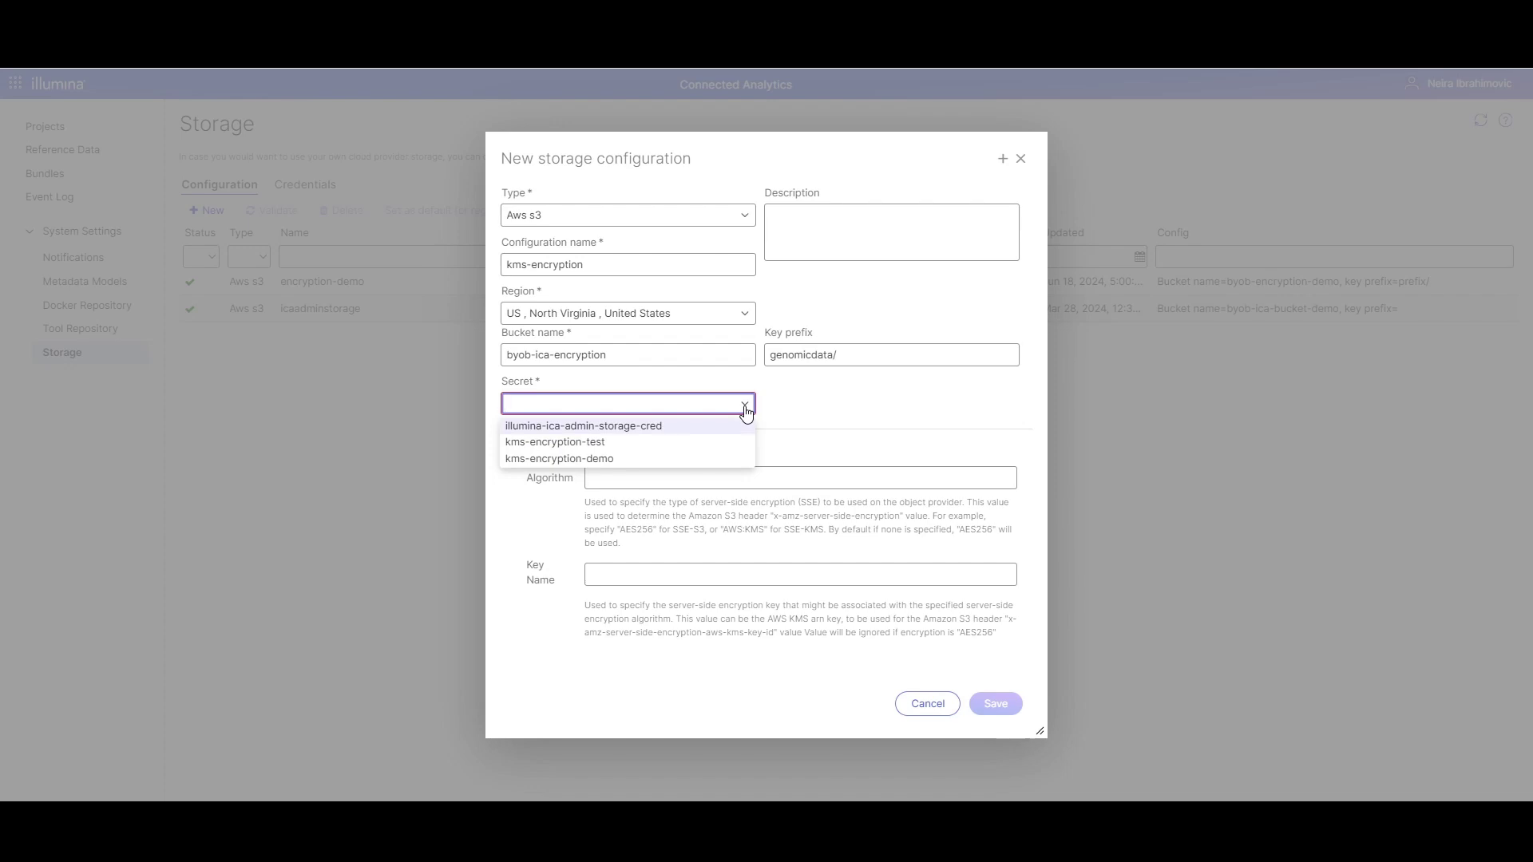
pyautogui.click(648, 459)
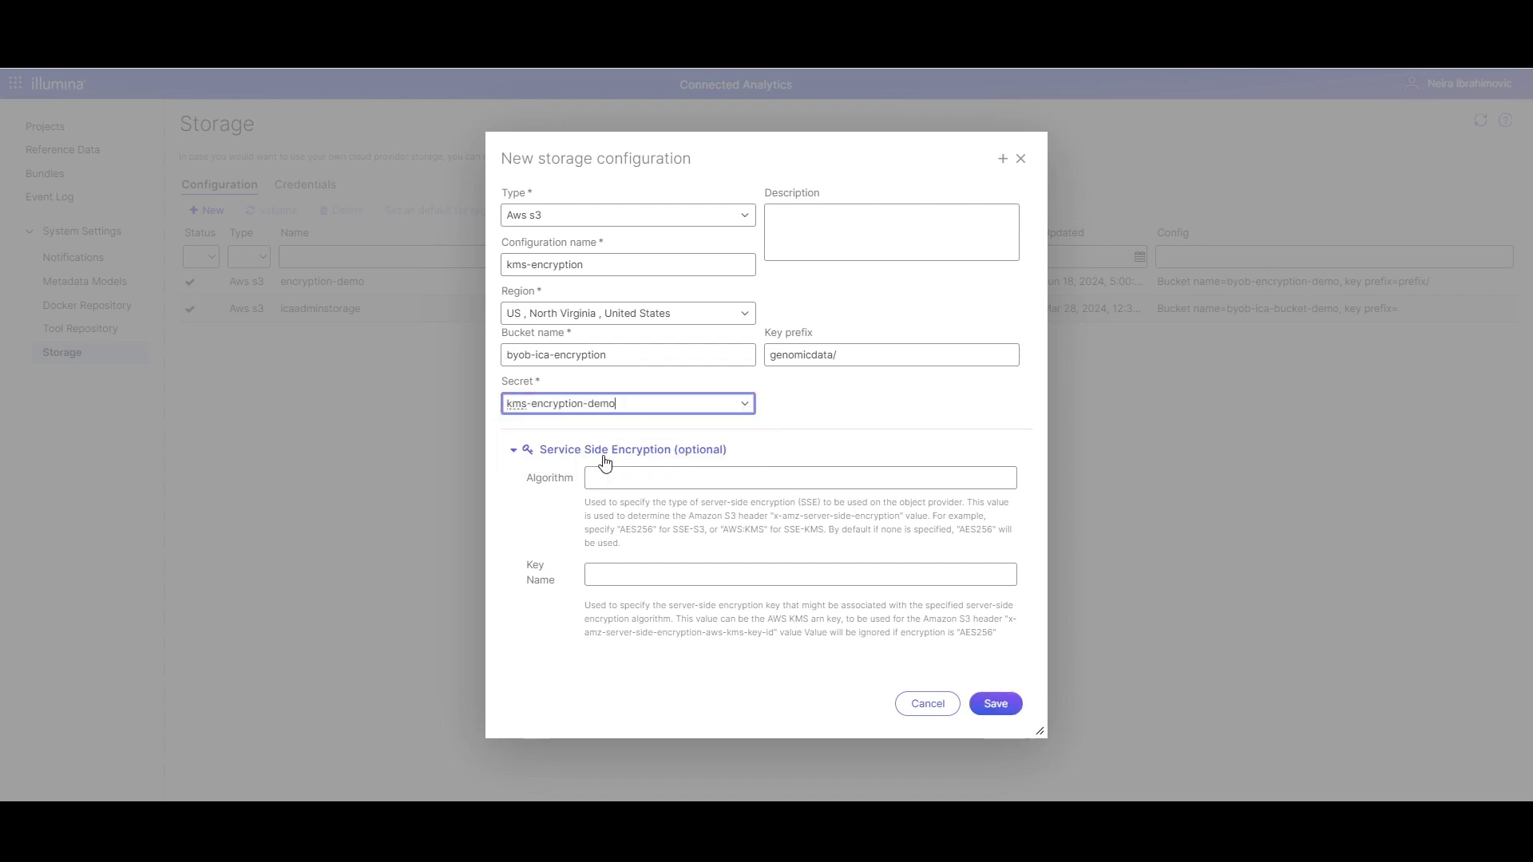
pyautogui.click(632, 475)
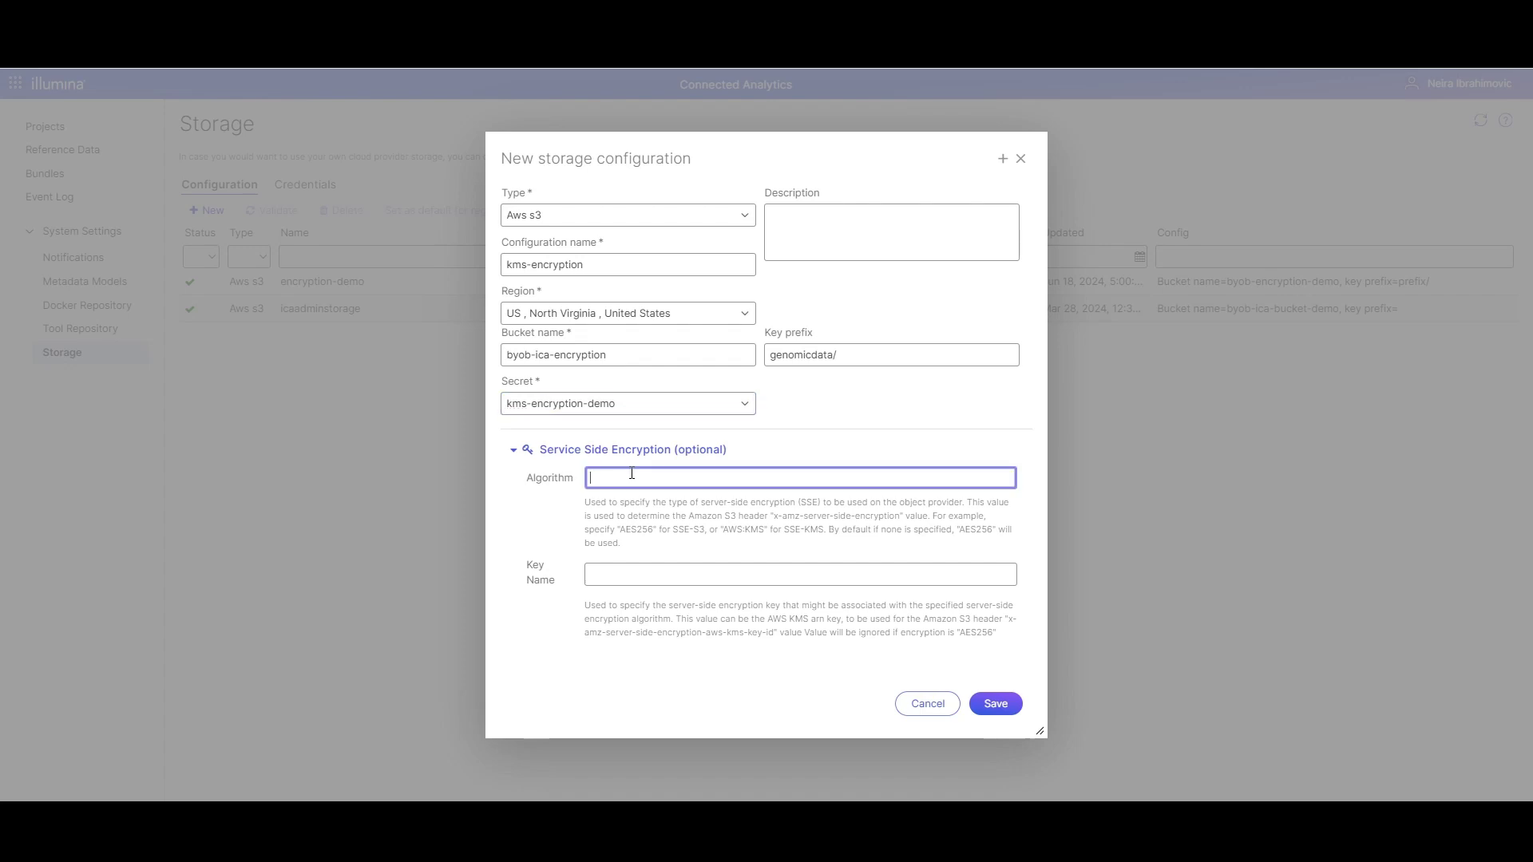
pyautogui.write('aws:kms')
pyautogui.click(757, 552)
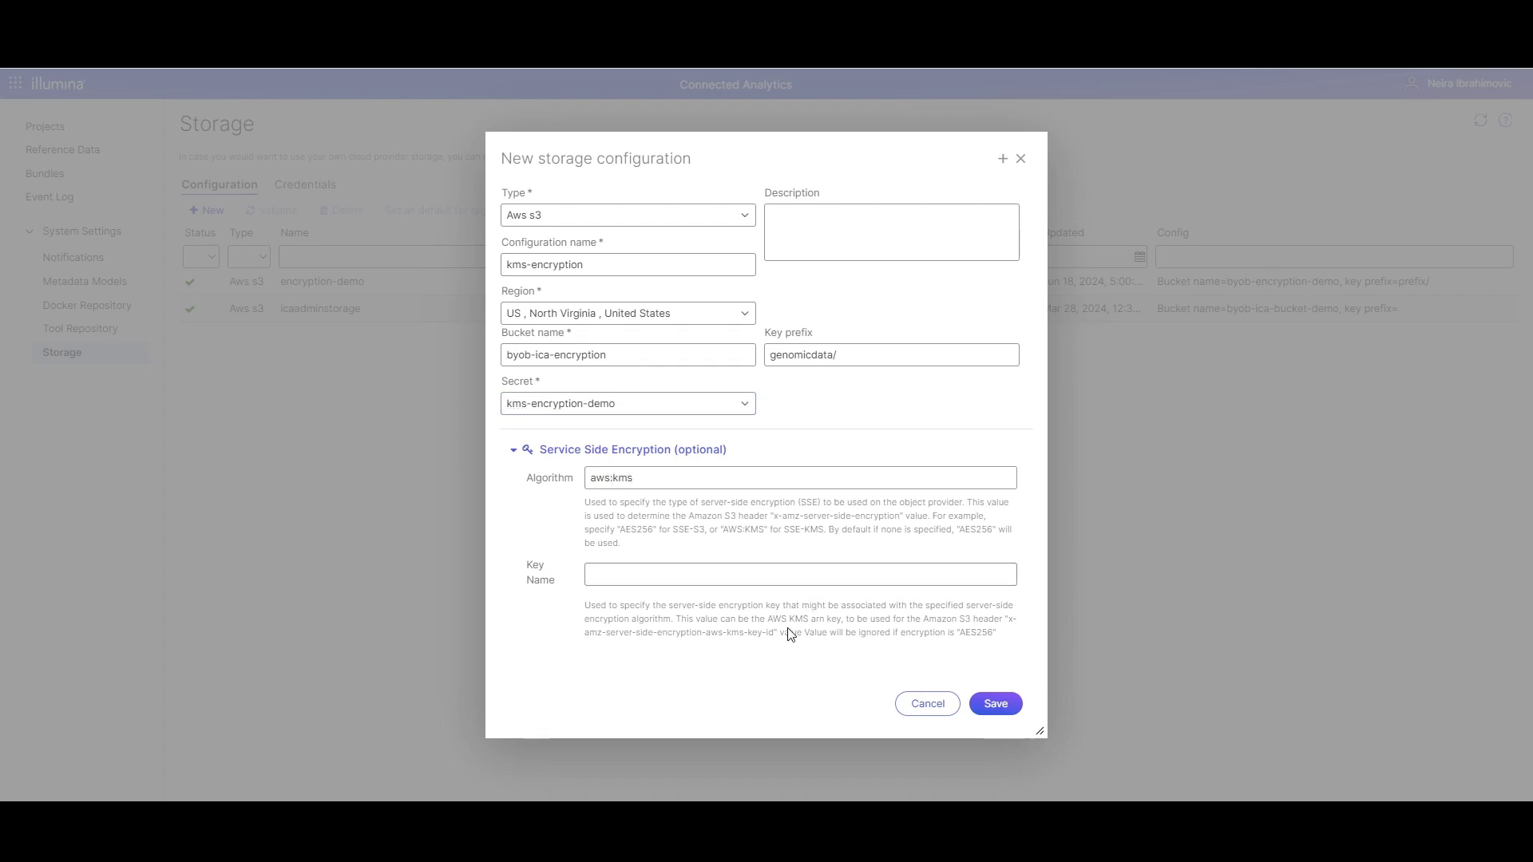
pyautogui.click(695, 574)
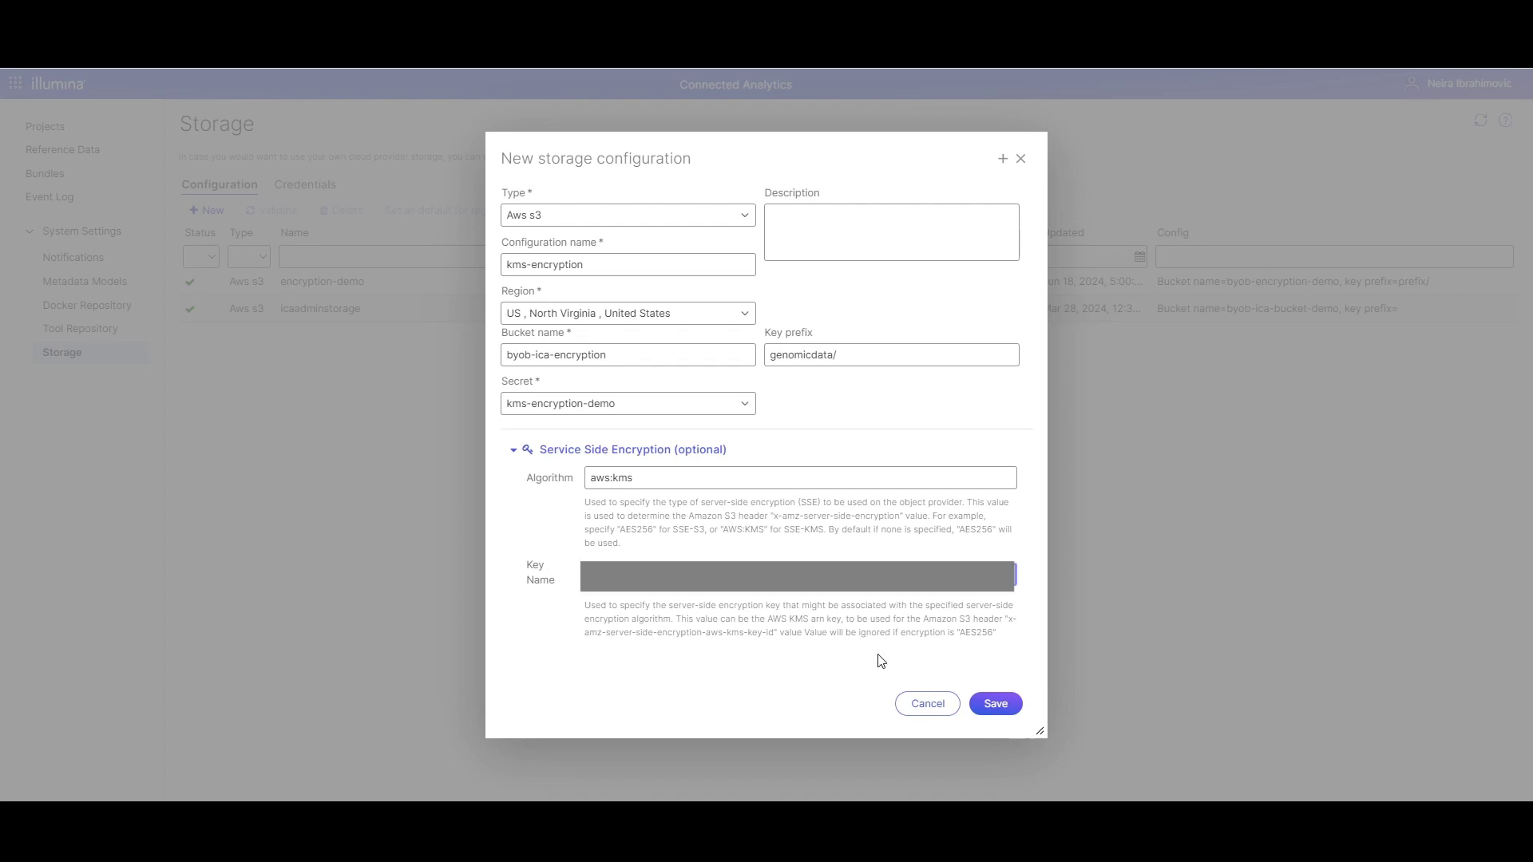
pyautogui.click(994, 704)
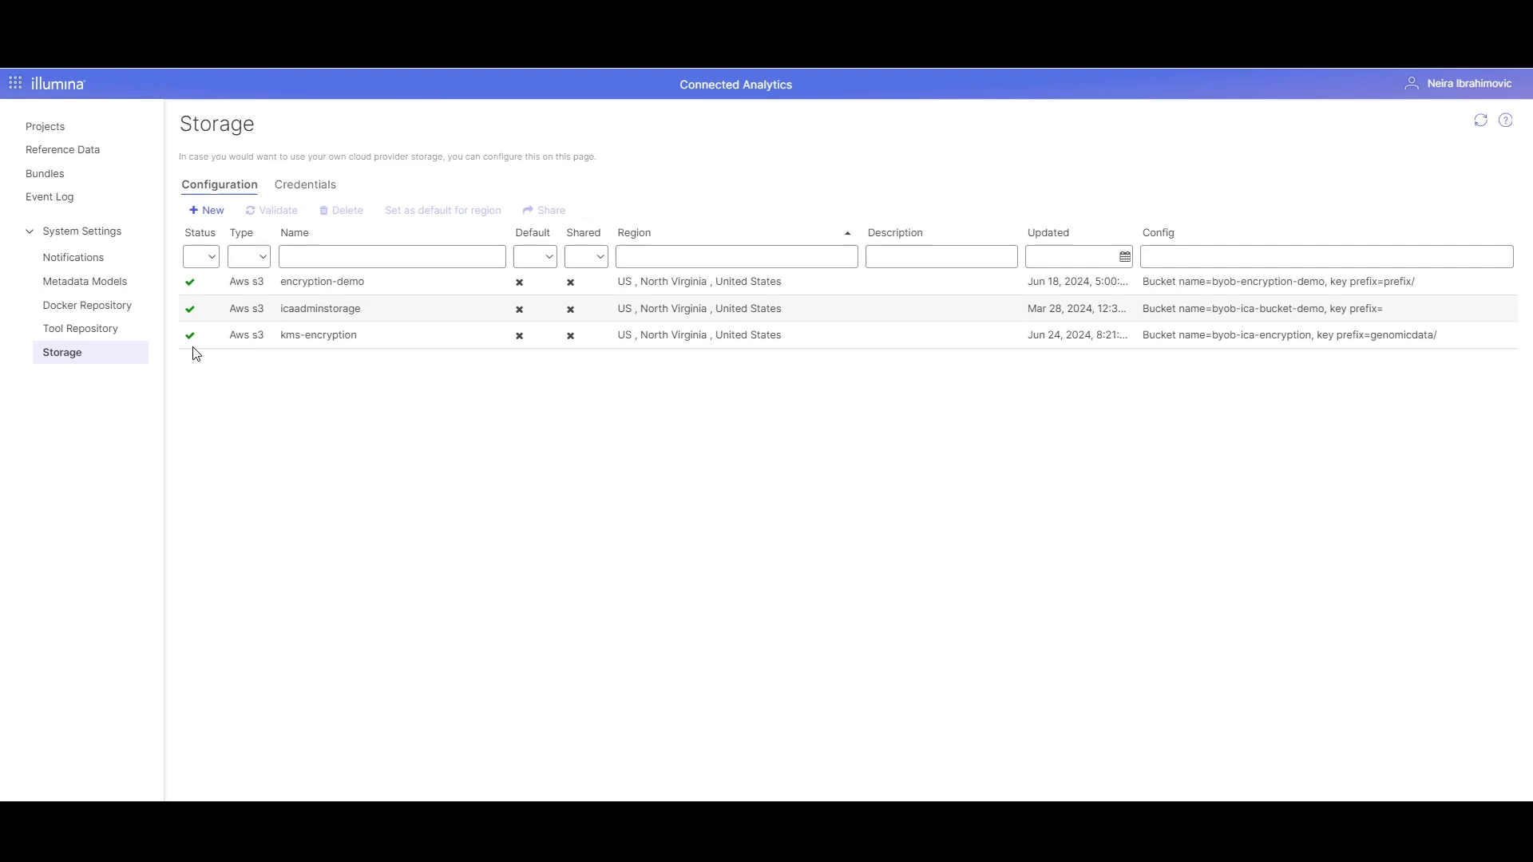
# - Start a new project in Connected Analytics and name it Encryption Demo
pyautogui.click(41, 132)
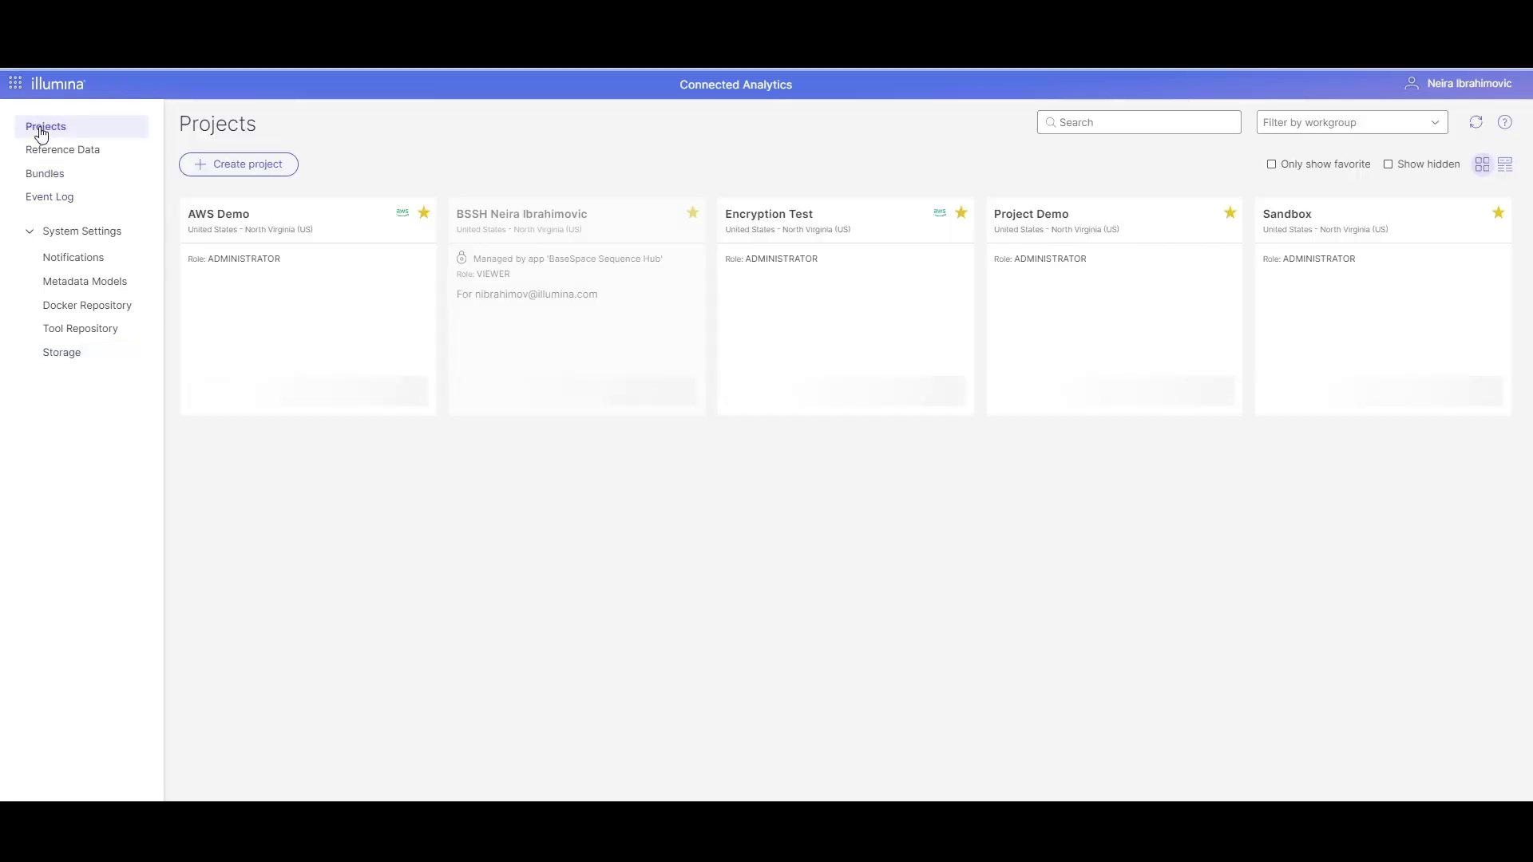
pyautogui.click(207, 166)
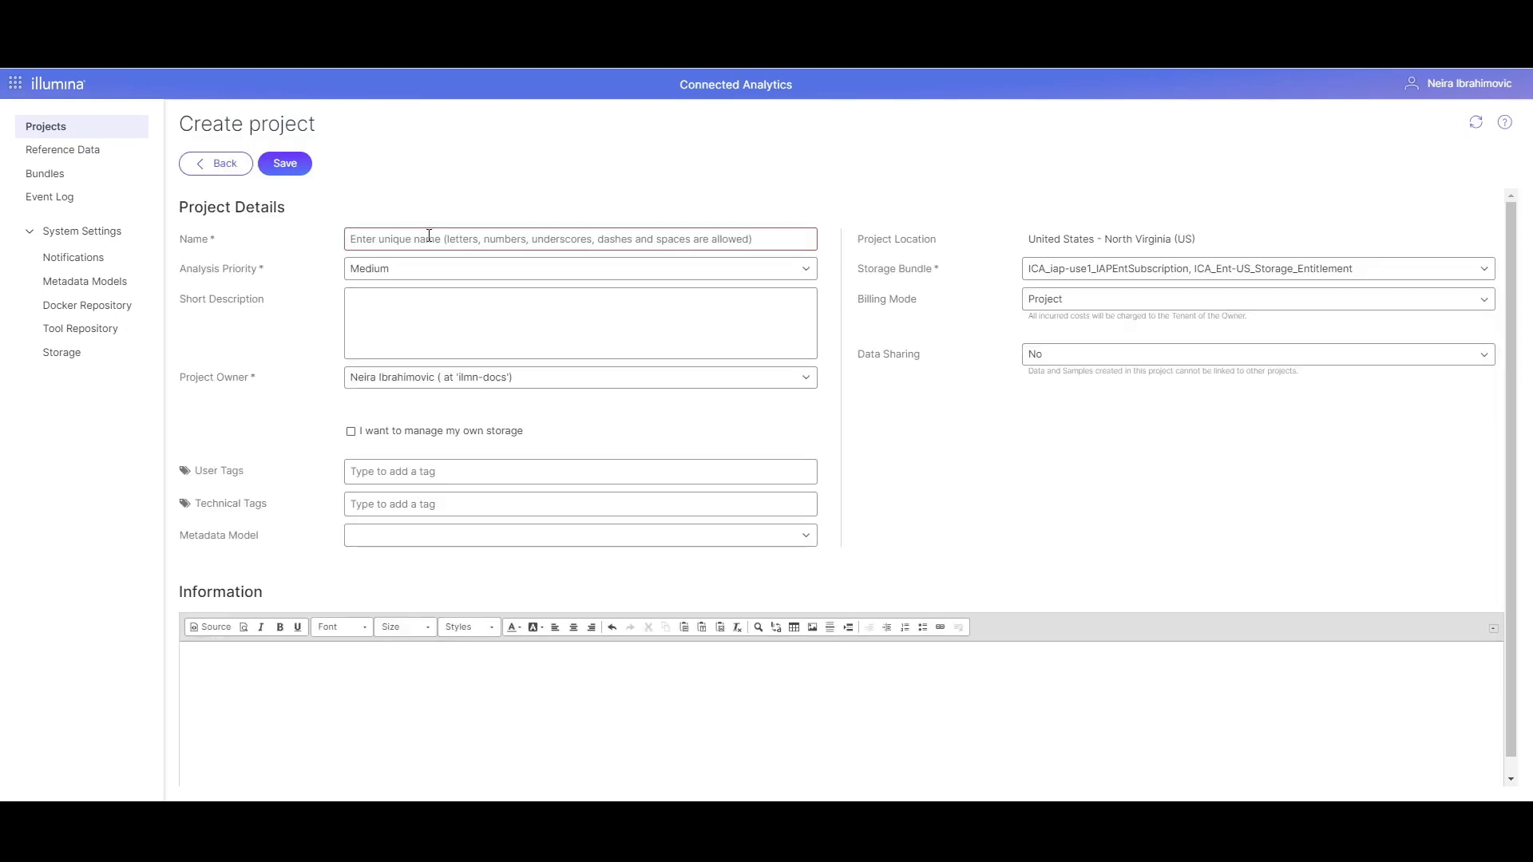
pyautogui.click(429, 236)
pyautogui.write('Encryption Demo')
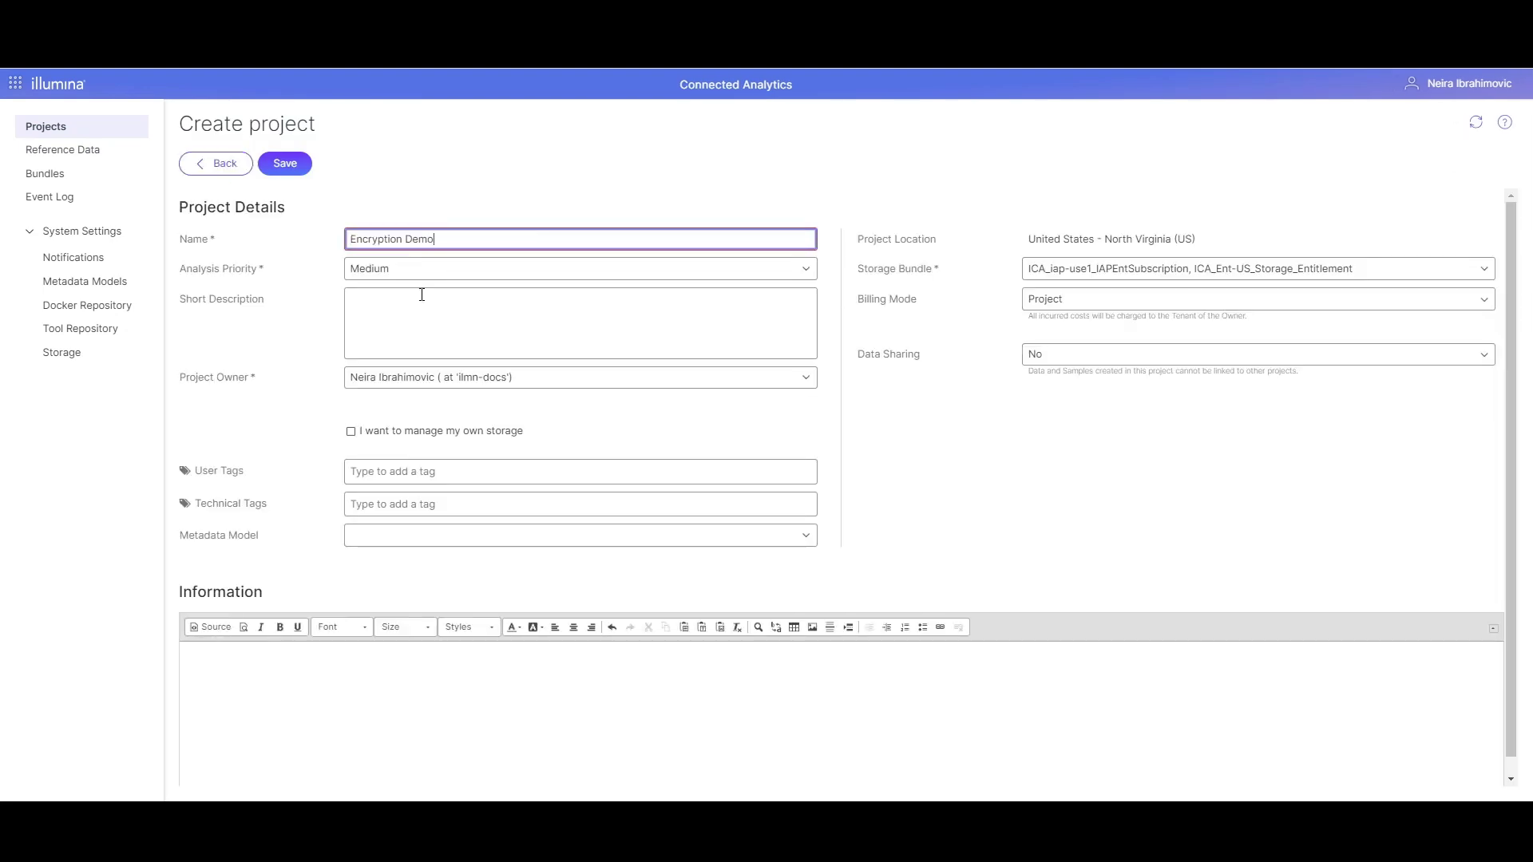
# - Set the project to manage its own storage using the kms-encryption storage configuration
pyautogui.click(351, 432)
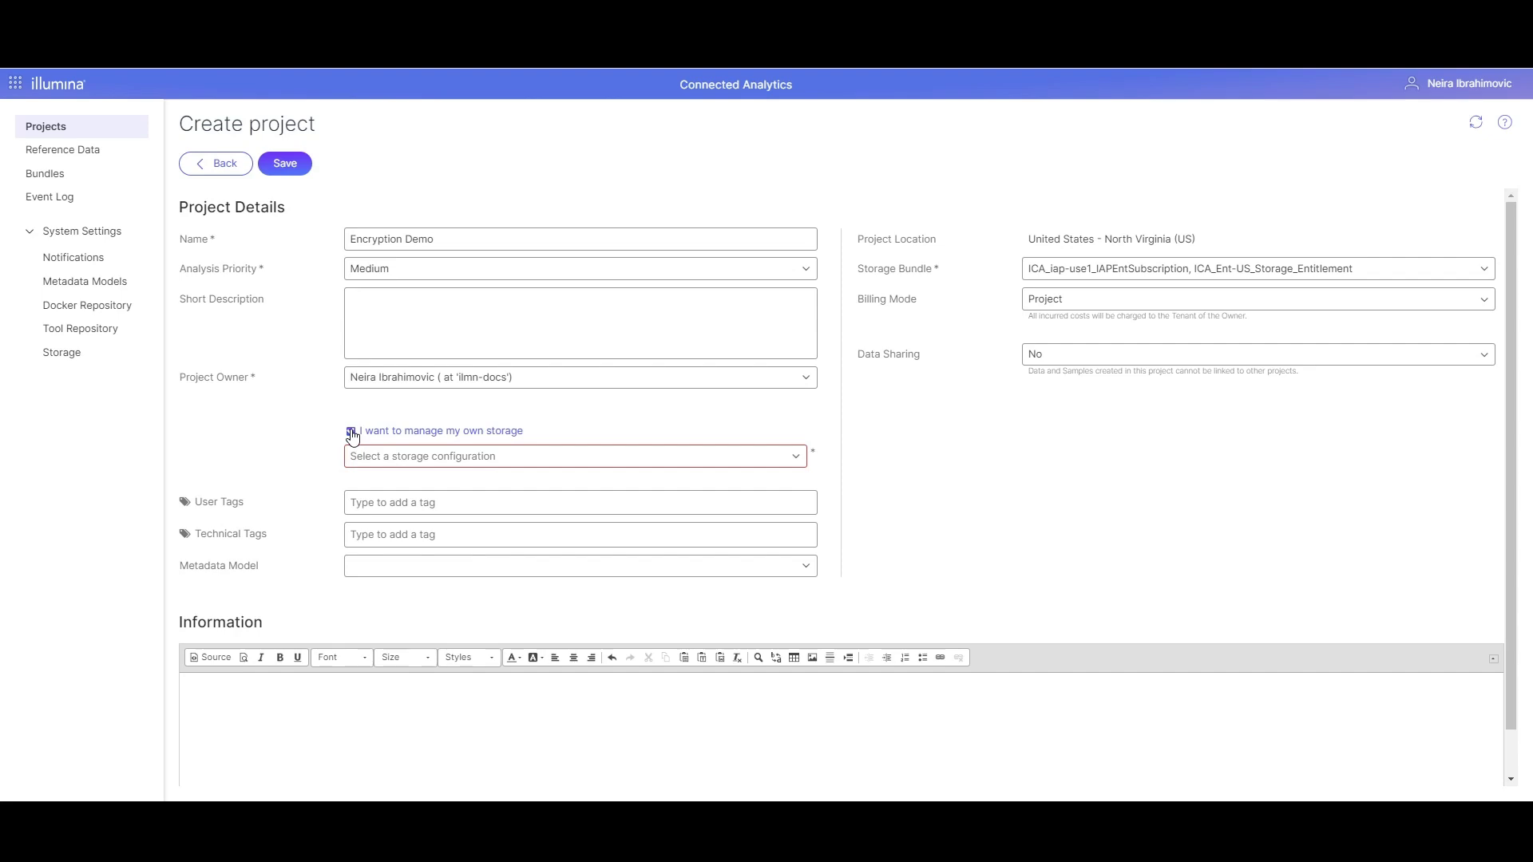
pyautogui.click(798, 454)
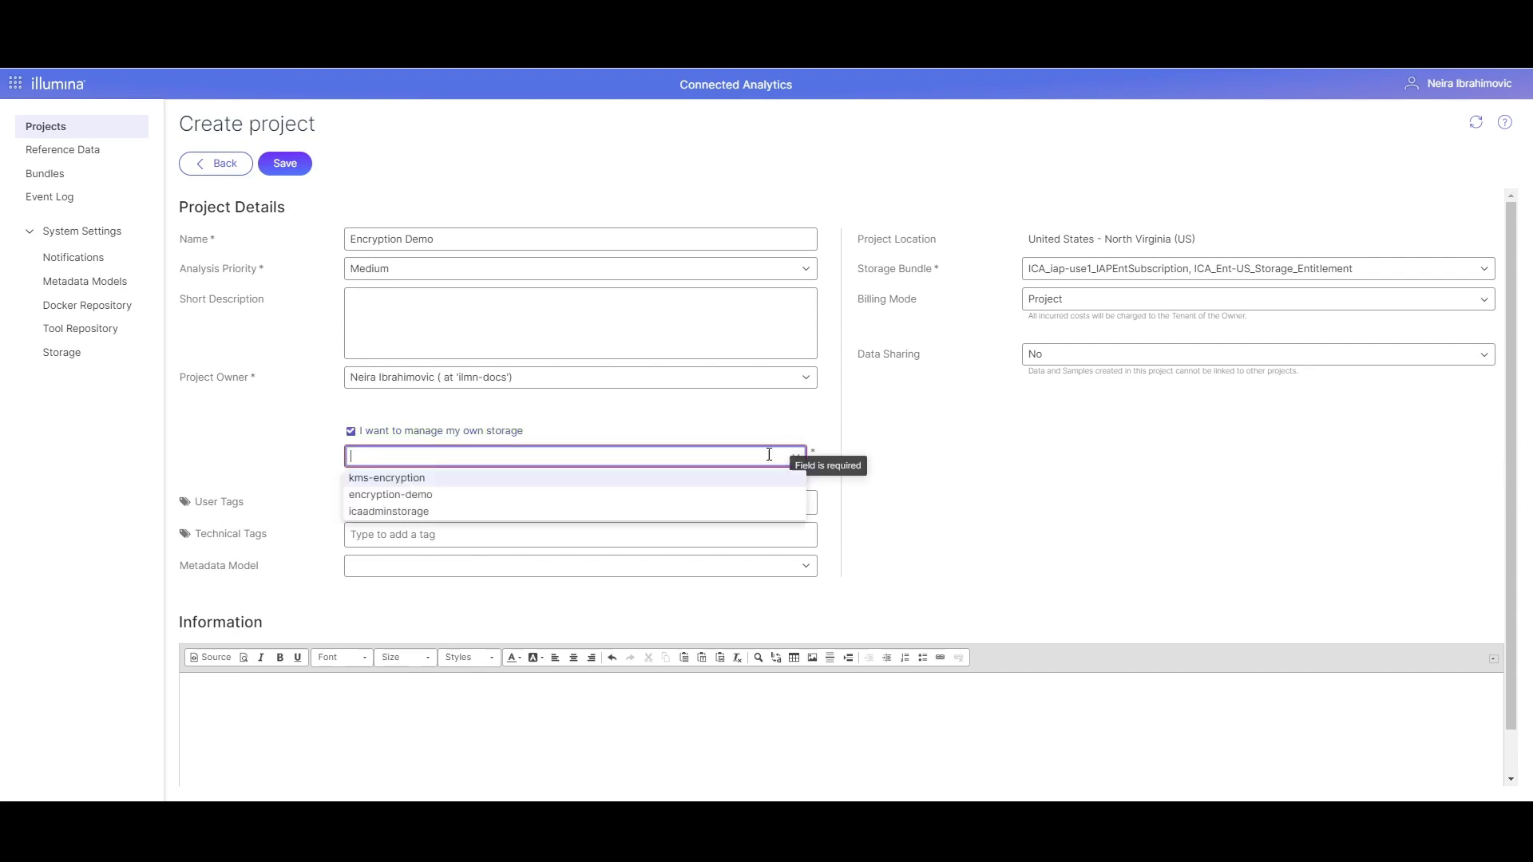
pyautogui.click(739, 479)
pyautogui.click(415, 527)
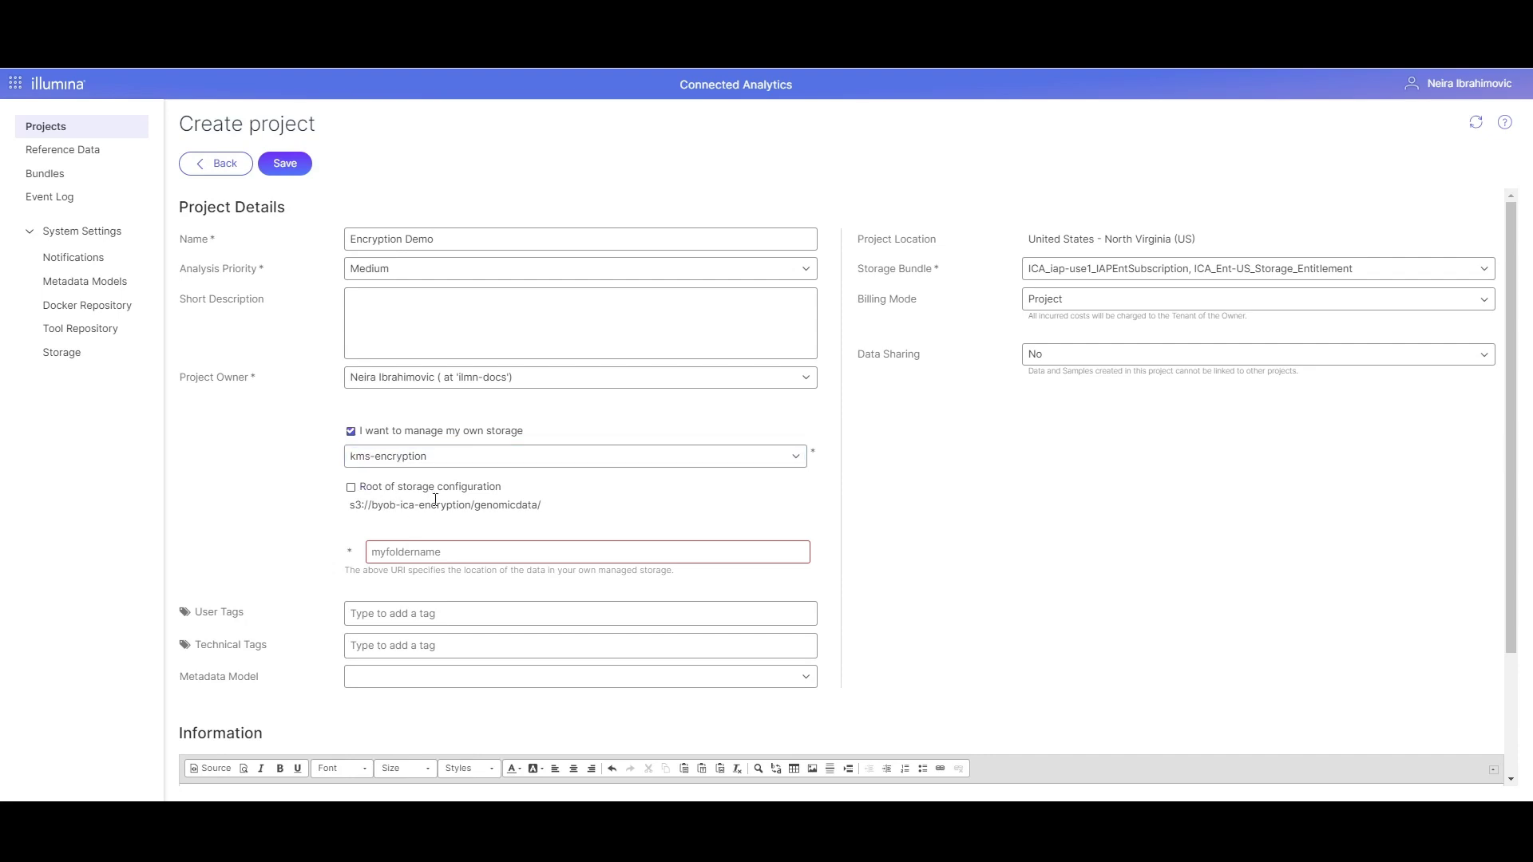
pyautogui.moveTo(477, 508); pyautogui.dragTo(536, 511)
pyautogui.click(416, 524)
pyautogui.moveTo(475, 506); pyautogui.dragTo(540, 506)
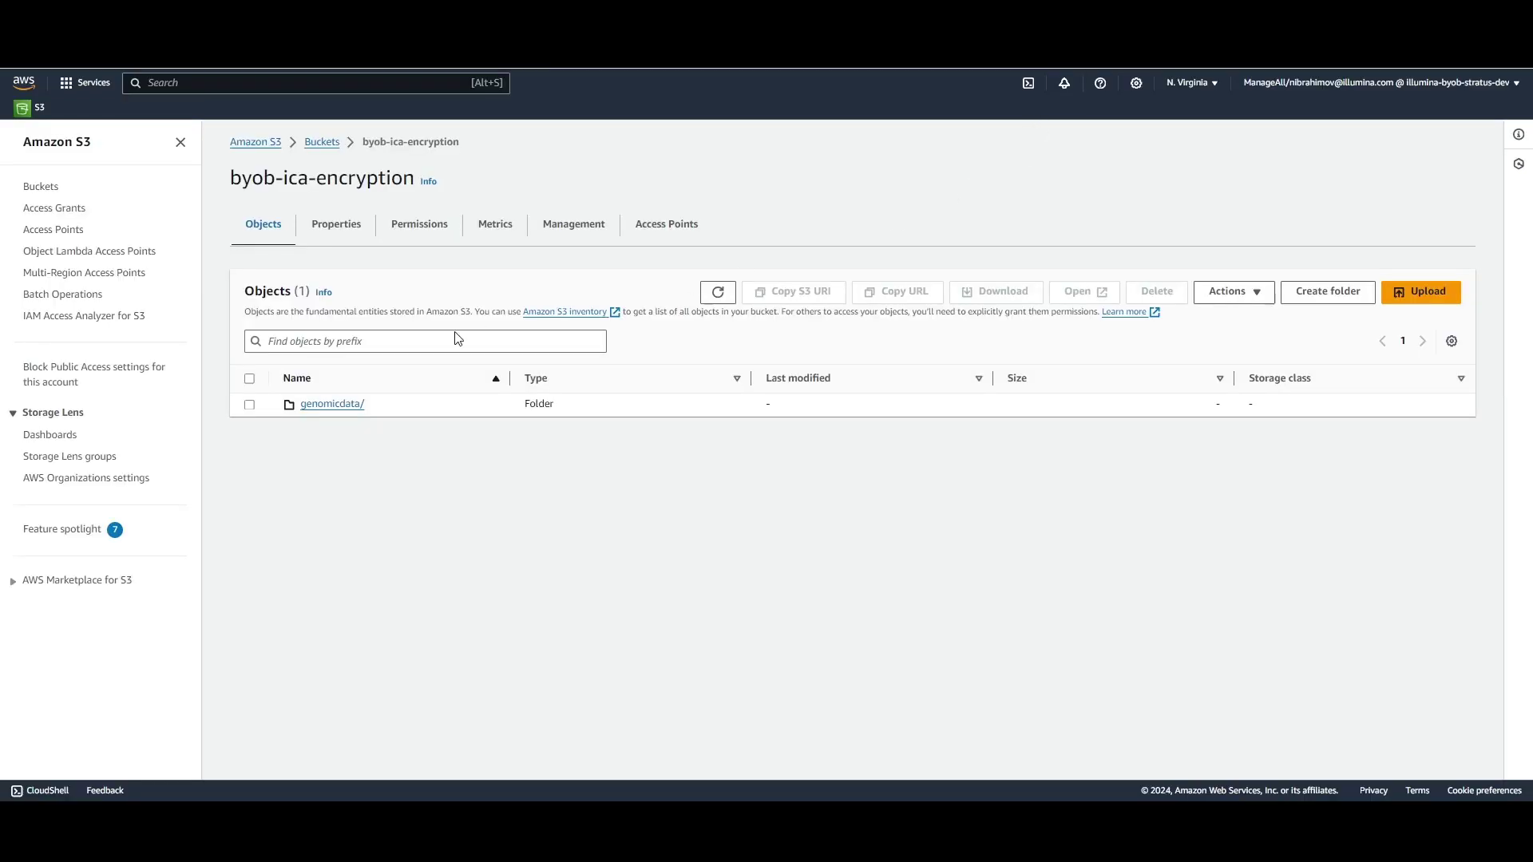
# - Switch to the S3 console and create a folder named encryptiondemo-project inside genomicdata/ without specifying an encryption key
pyautogui.click(332, 404)
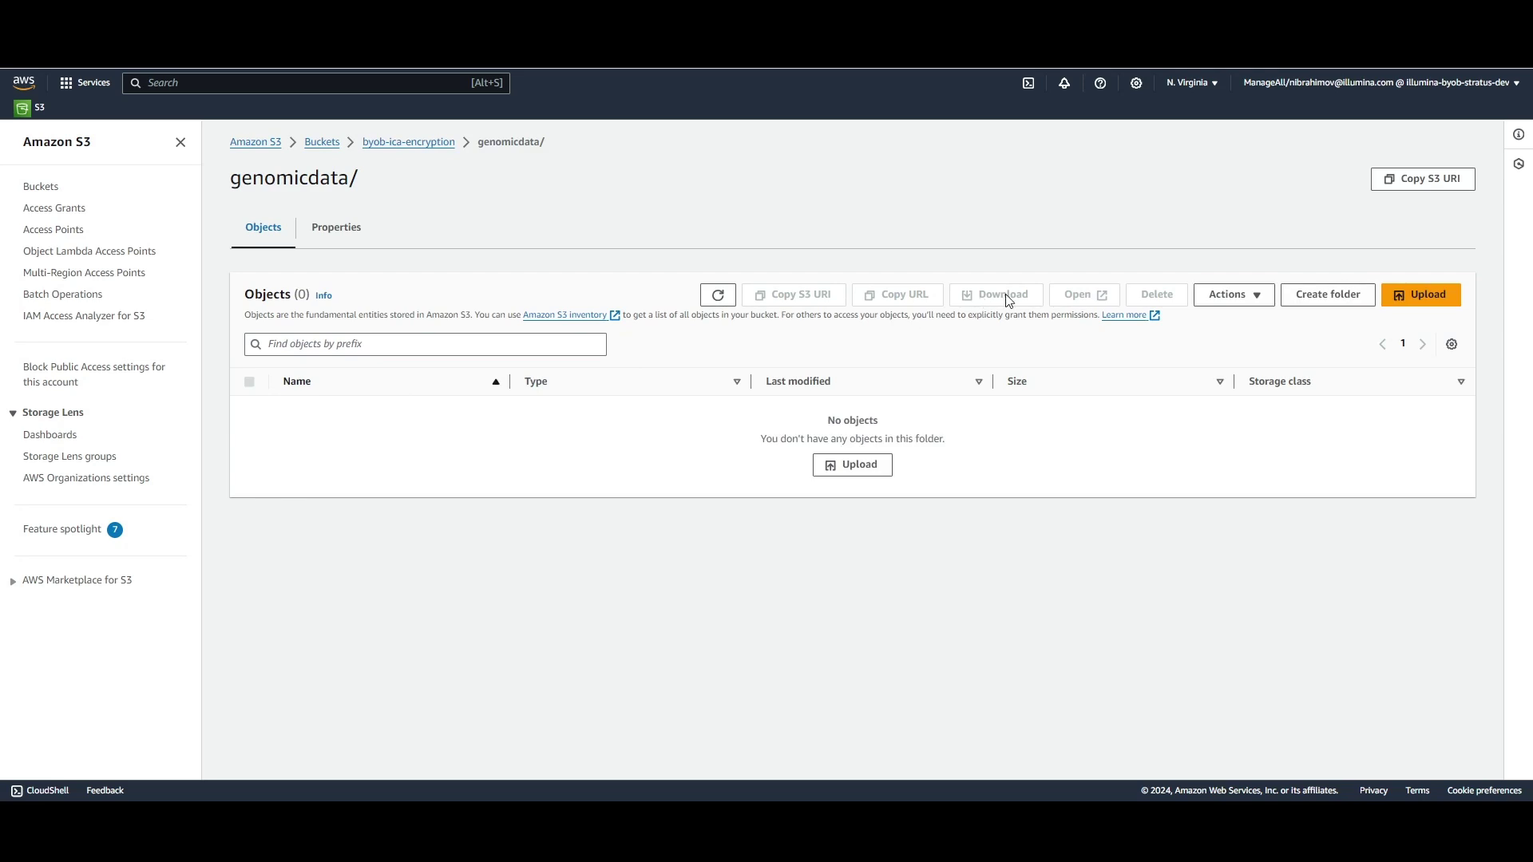
pyautogui.click(1321, 296)
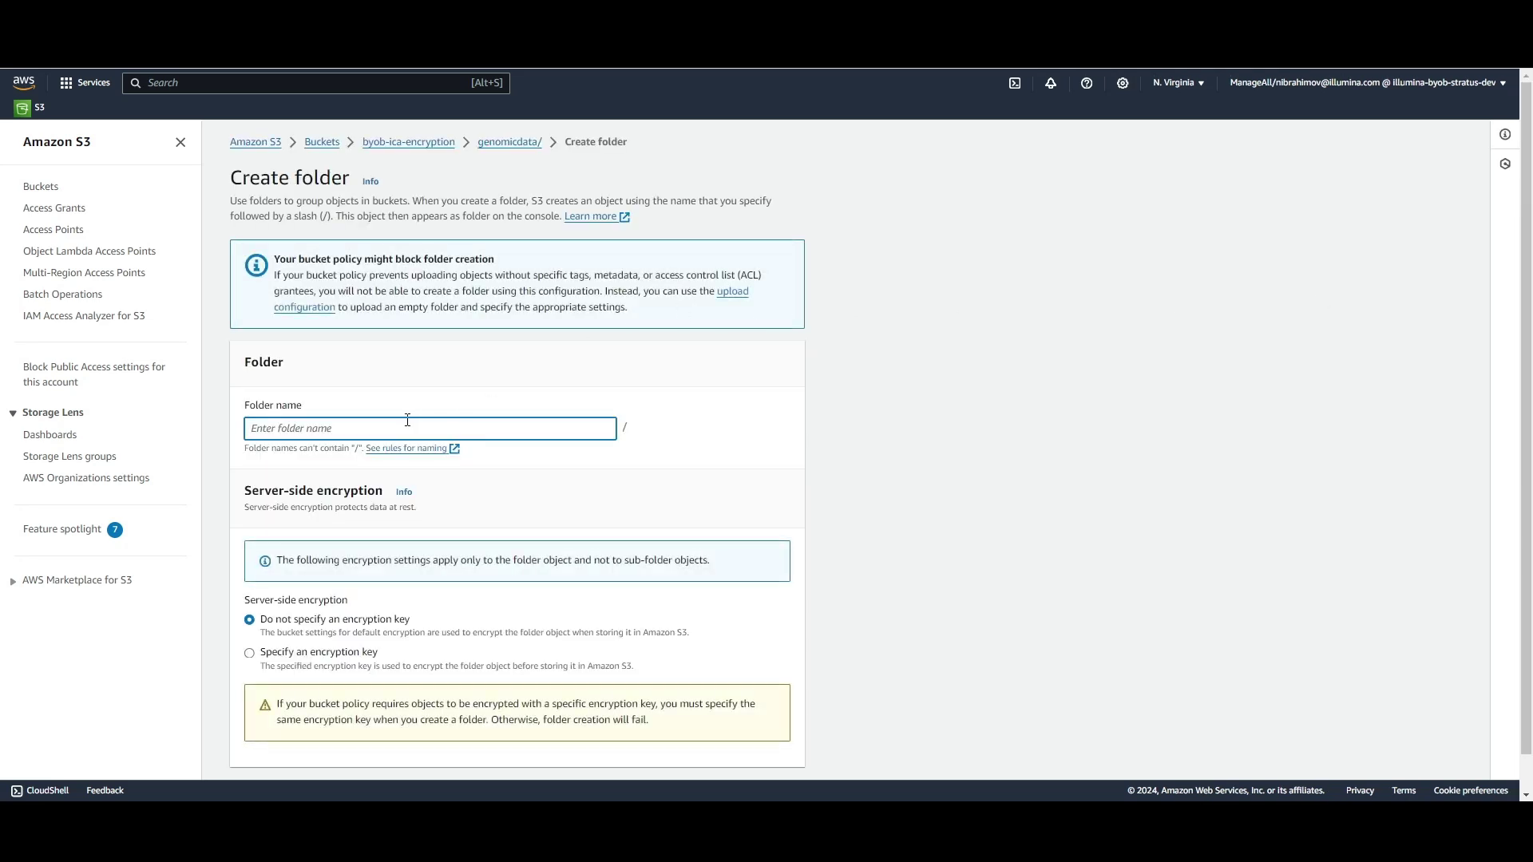
pyautogui.write('encryptiondemo-project')
pyautogui.scroll(-1, 297, 452)
pyautogui.click(737, 757)
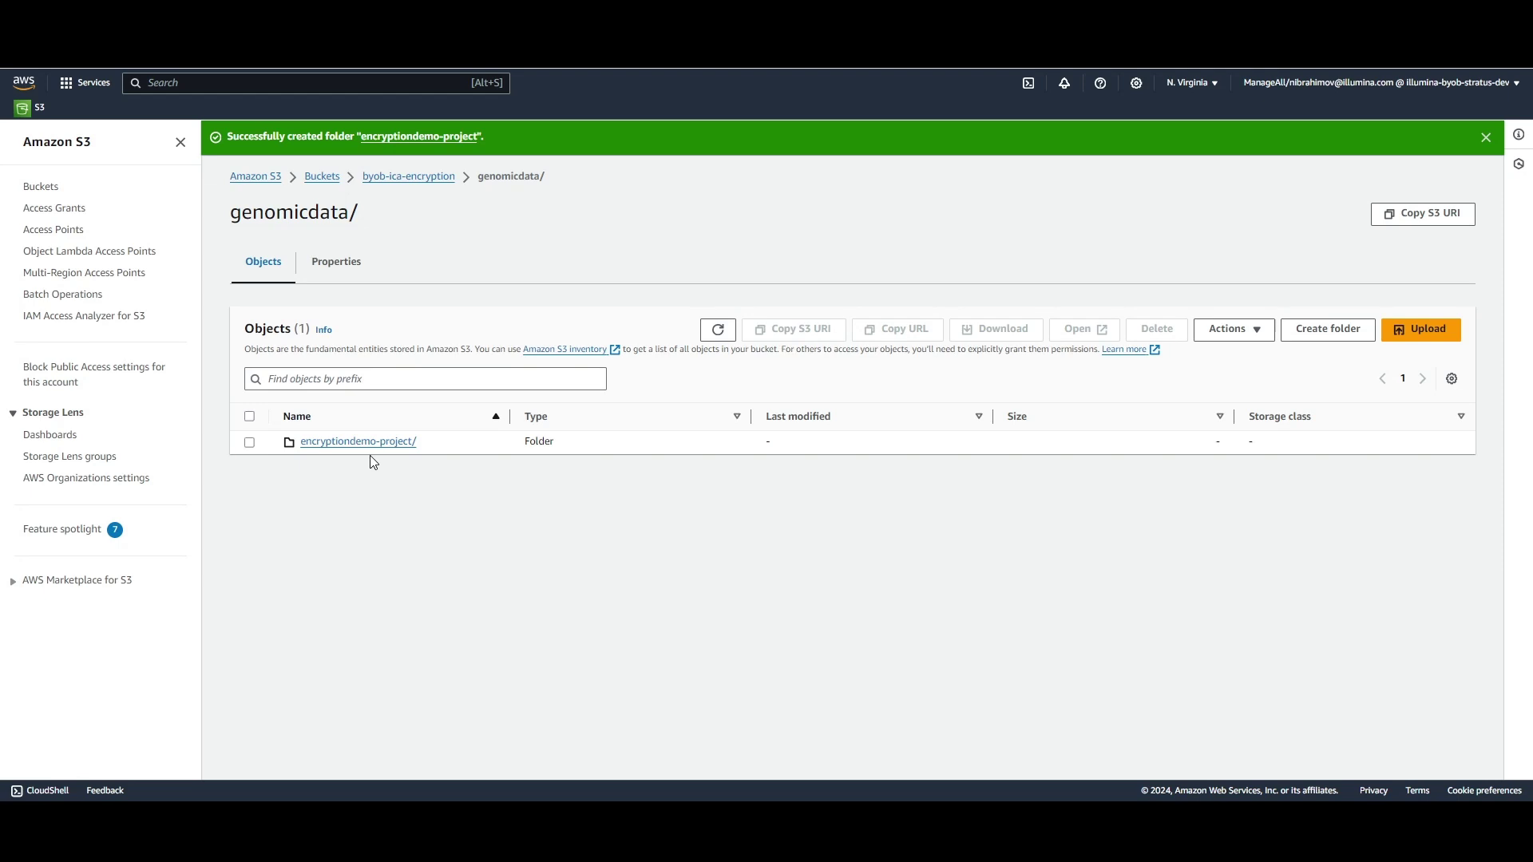
# - Back in Connected Analytics, enter encryptiondemo-project as the project's storage folder name and save the project
pyautogui.hotkey('alt', 'Tab')
pyautogui.click(461, 562)
pyautogui.write('encryptiondemo-project')
pyautogui.click(465, 572)
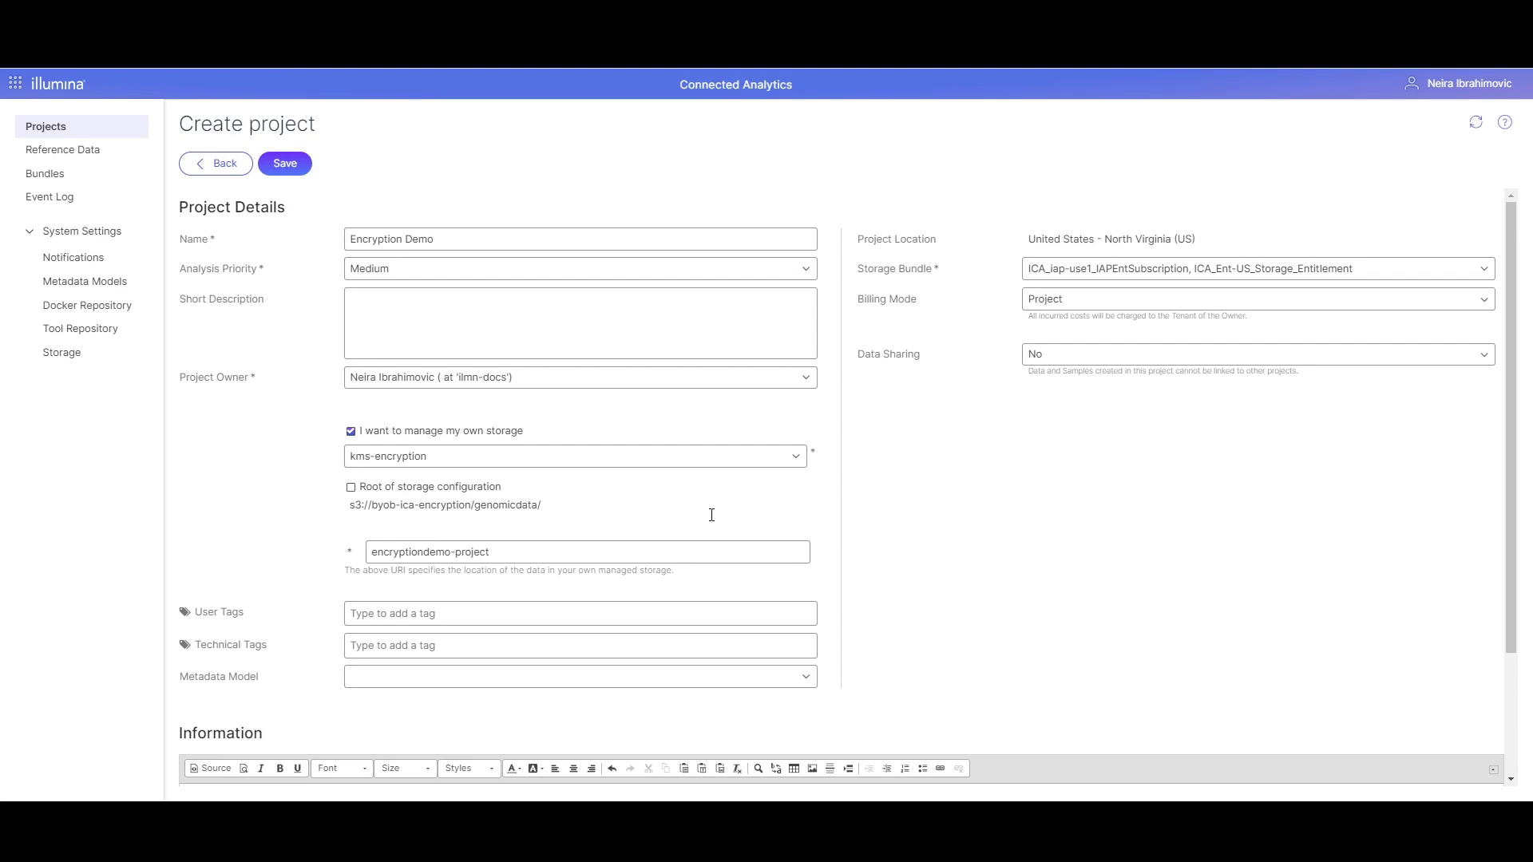
pyautogui.click(282, 165)
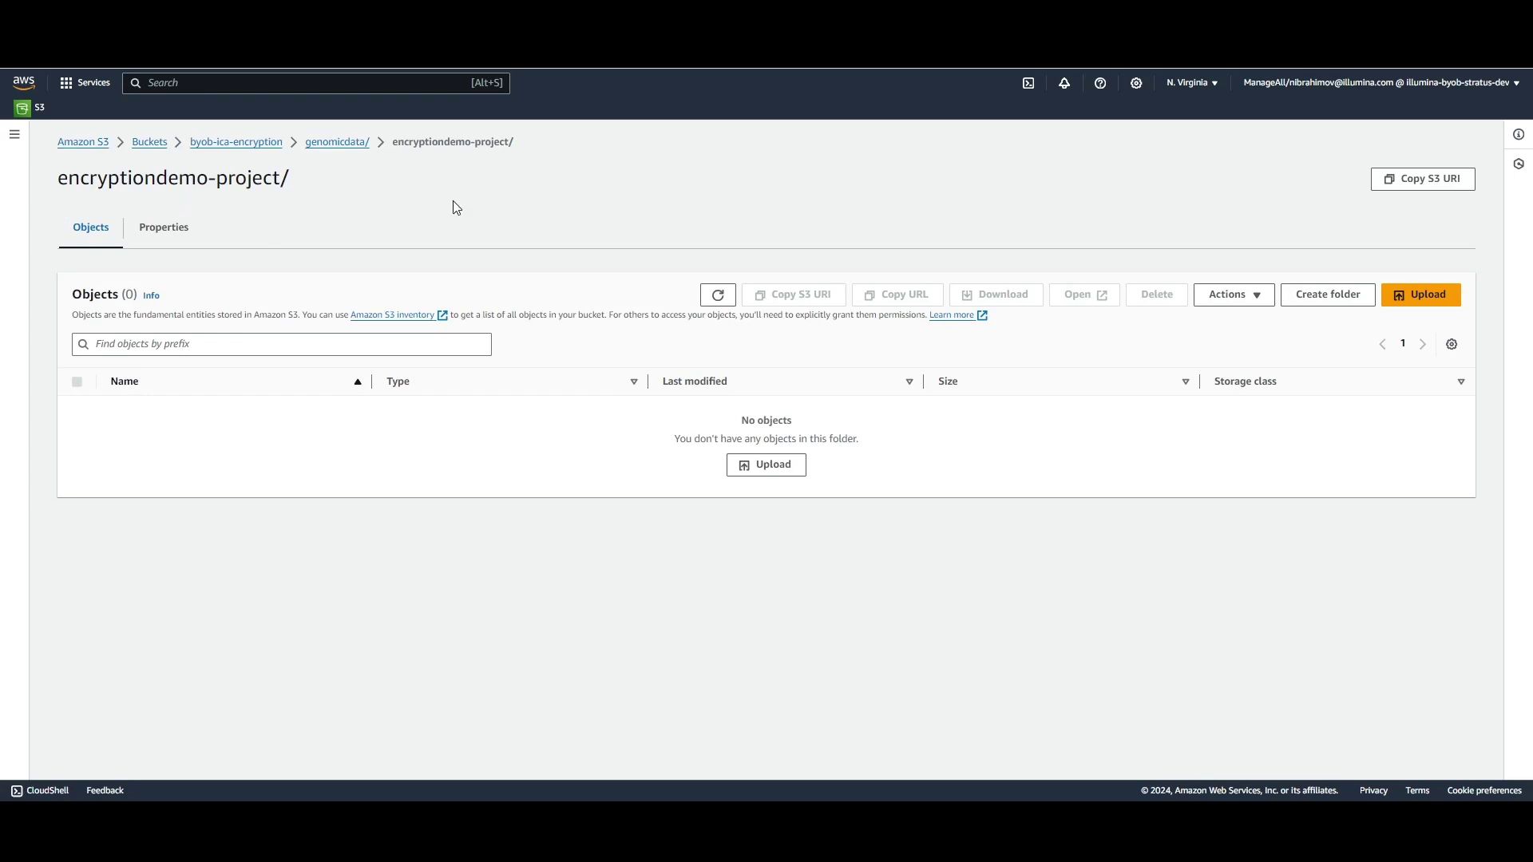
# - Upload chr1_GL383518v1_alt.fa to the encryptiondemo-project folder in S3, and refresh the Encryption Demo project's data in Connected Analytics
pyautogui.click(756, 469)
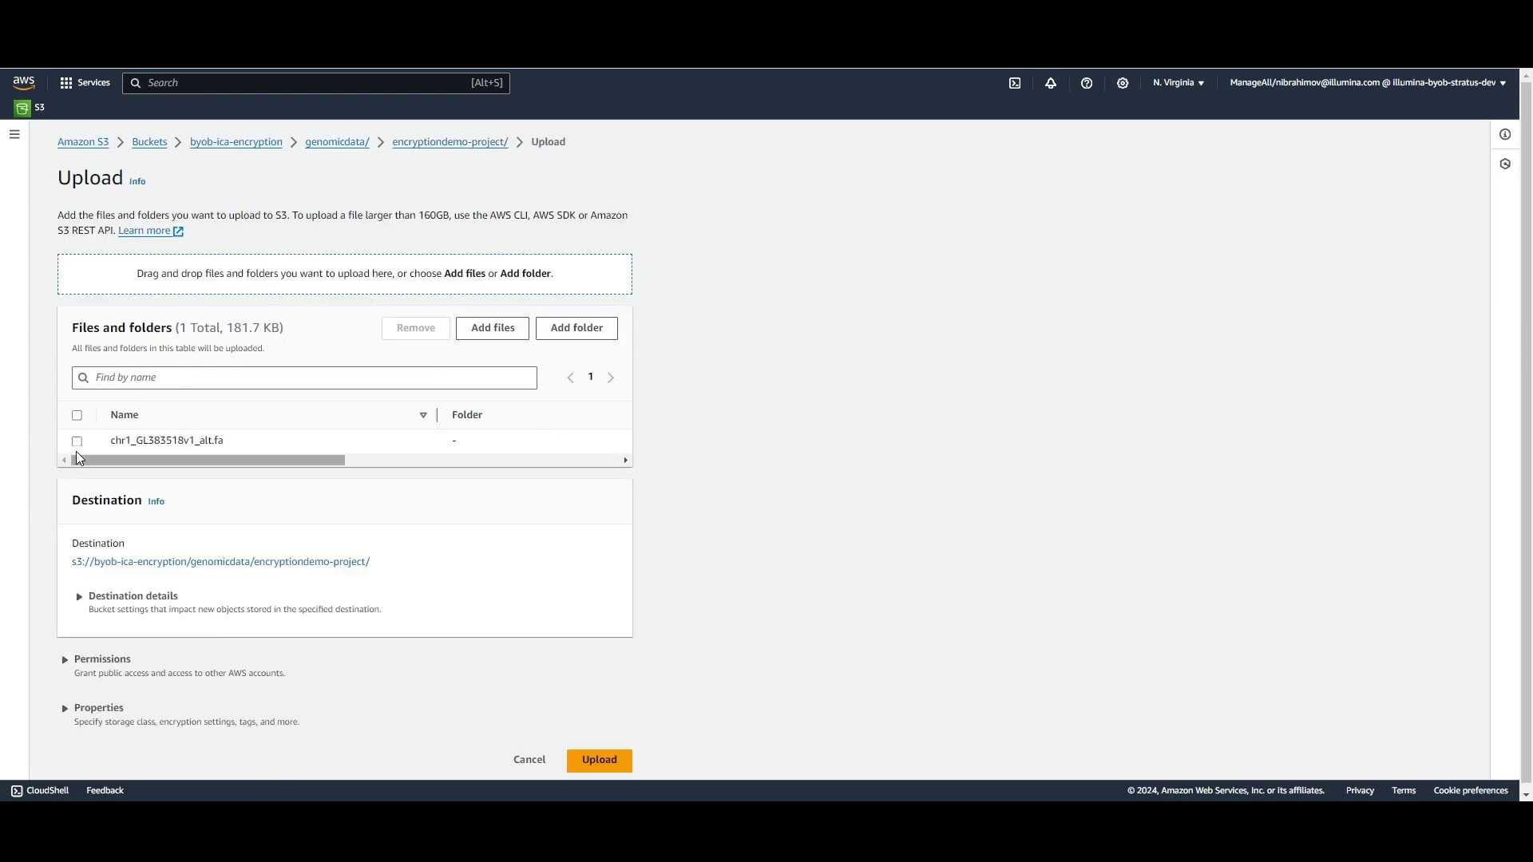
pyautogui.click(76, 442)
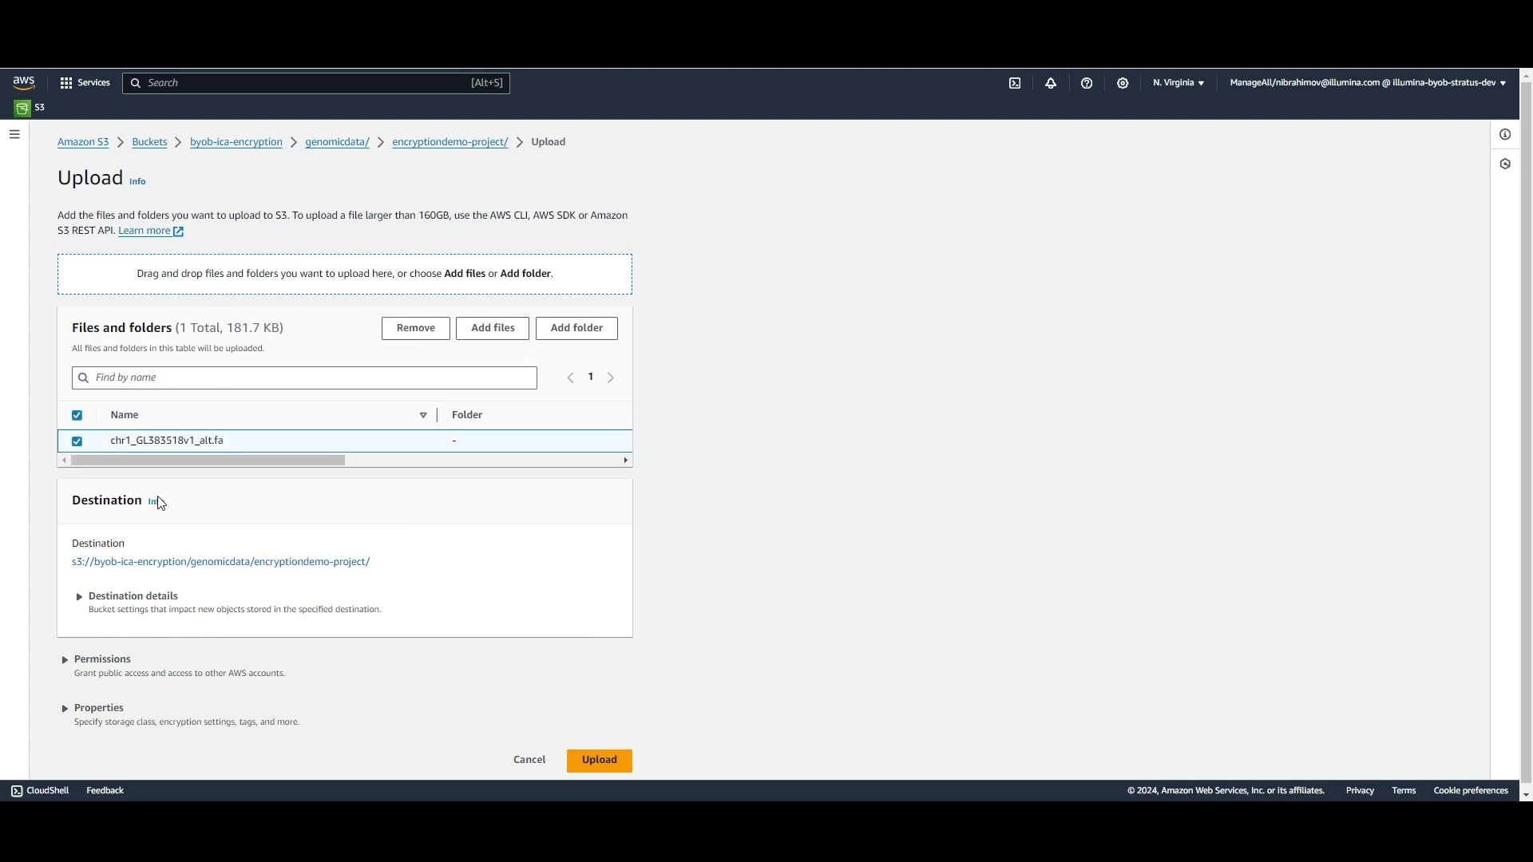
pyautogui.click(599, 761)
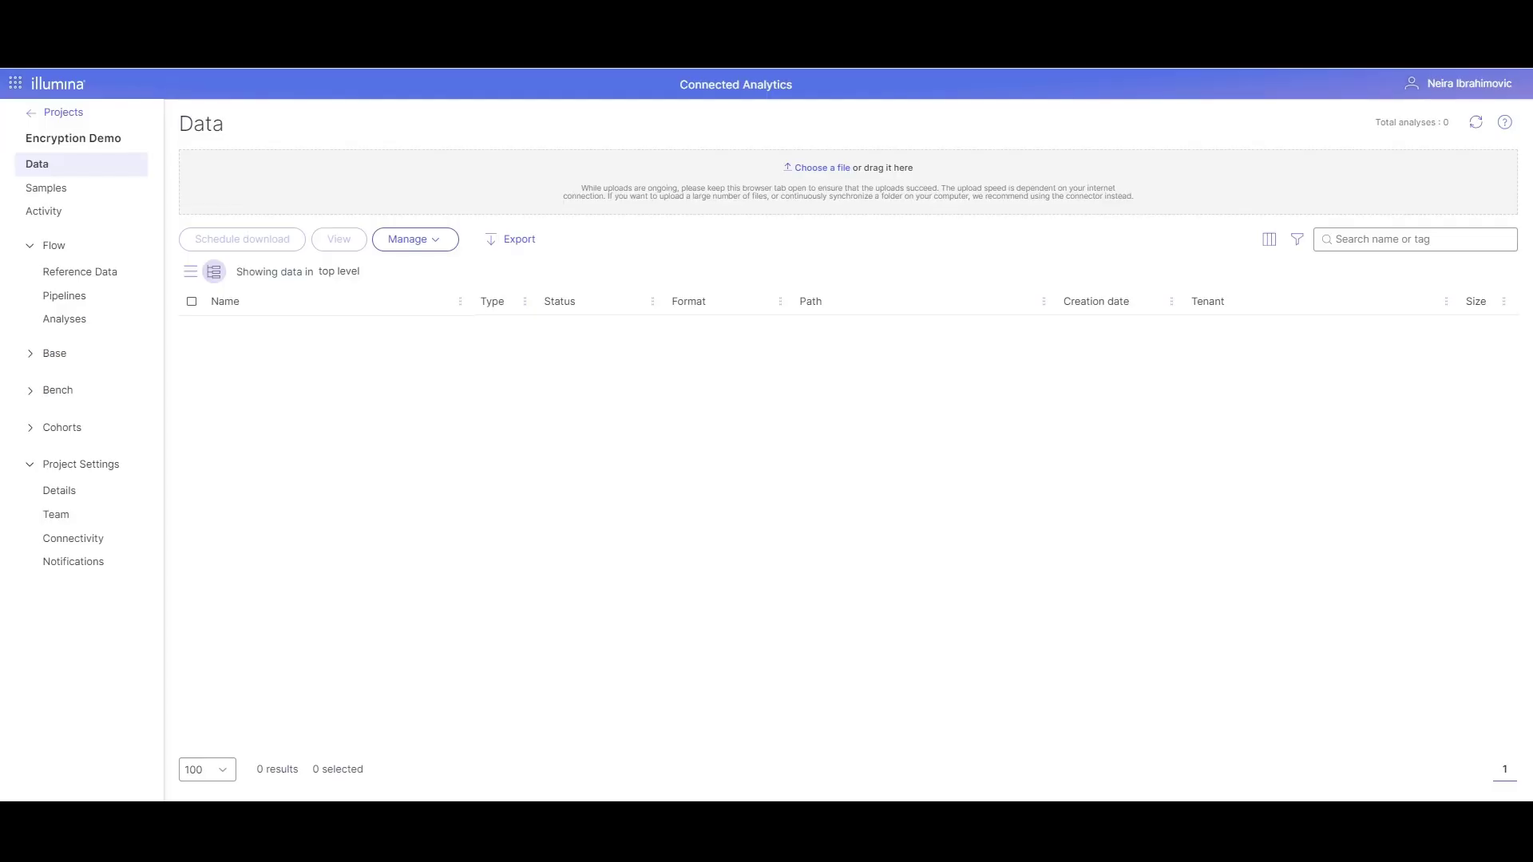
pyautogui.click(1474, 127)
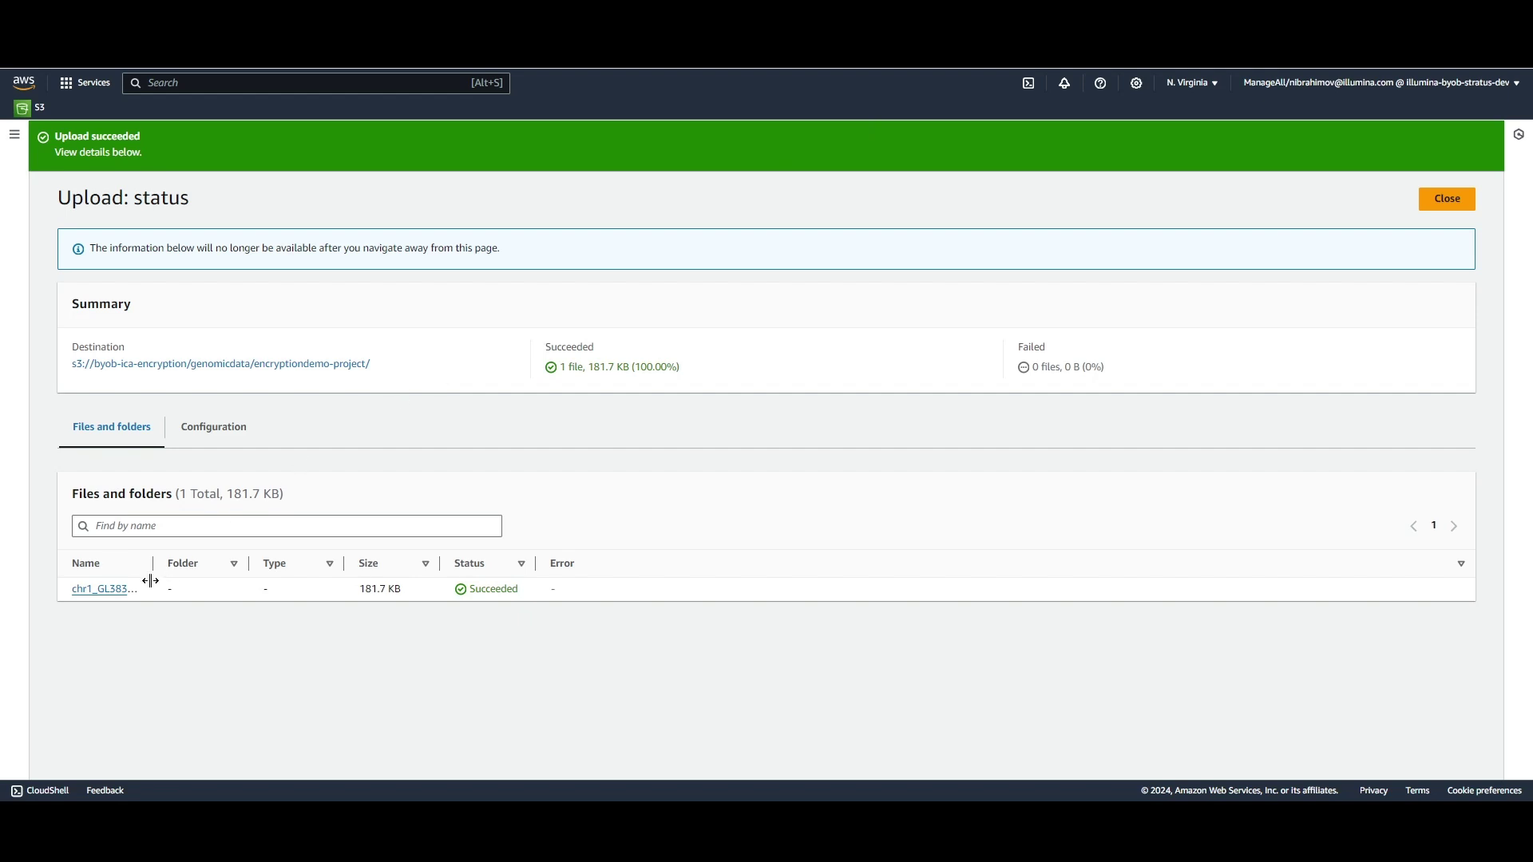
# - In the S3 console, examine the server-side encryption settings of chr1_GL383518v1_alt.fa and inputFASTQfile.fastq
pyautogui.click(113, 592)
pyautogui.scroll(-10, 619, 591)
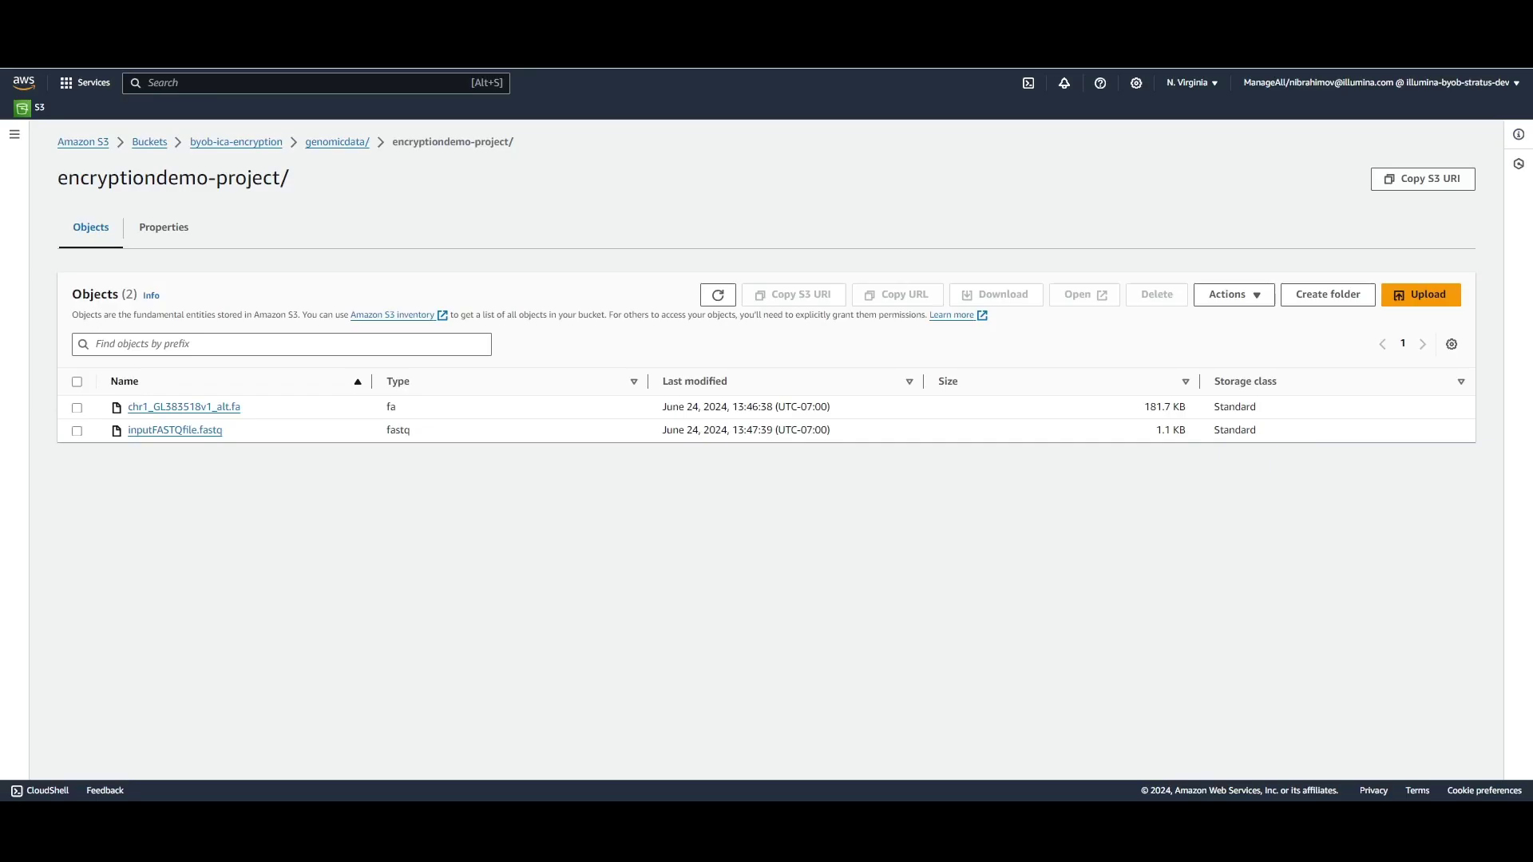
pyautogui.click(175, 431)
pyautogui.scroll(-7, 174, 442)
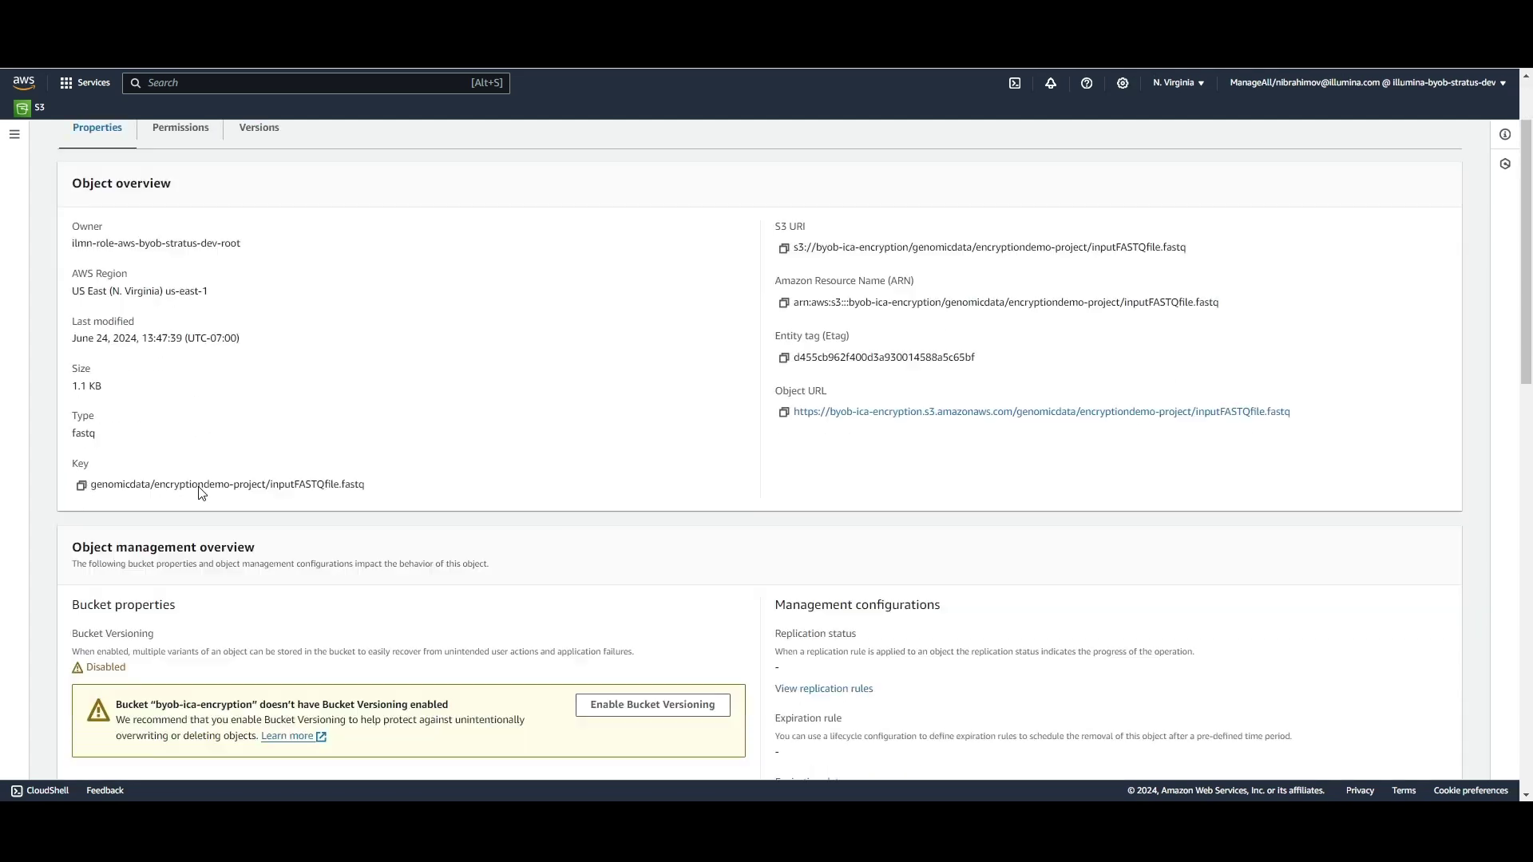
pyautogui.scroll(-1, 137, 550)
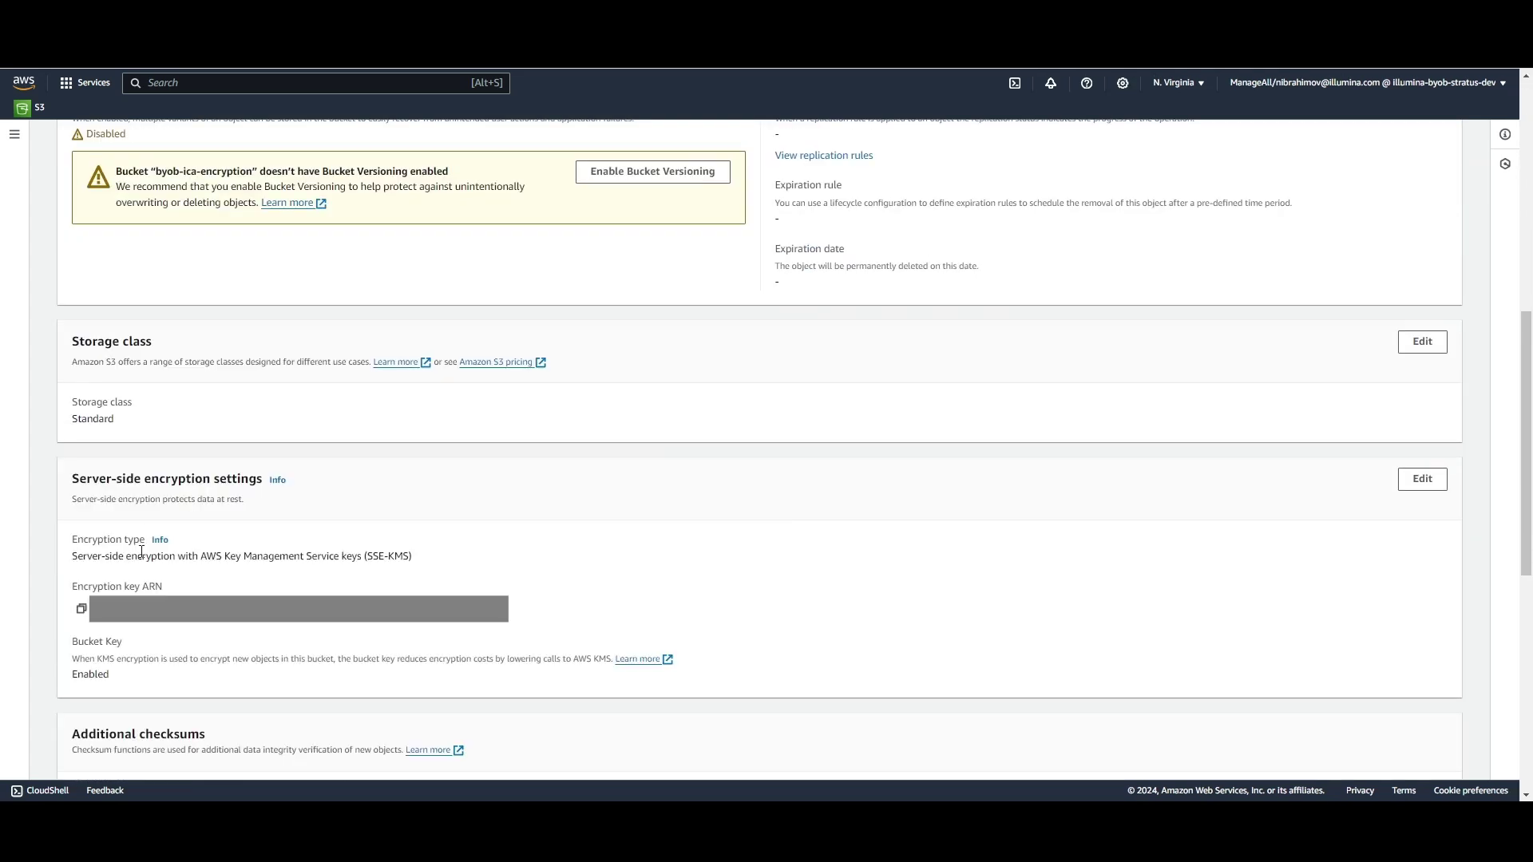